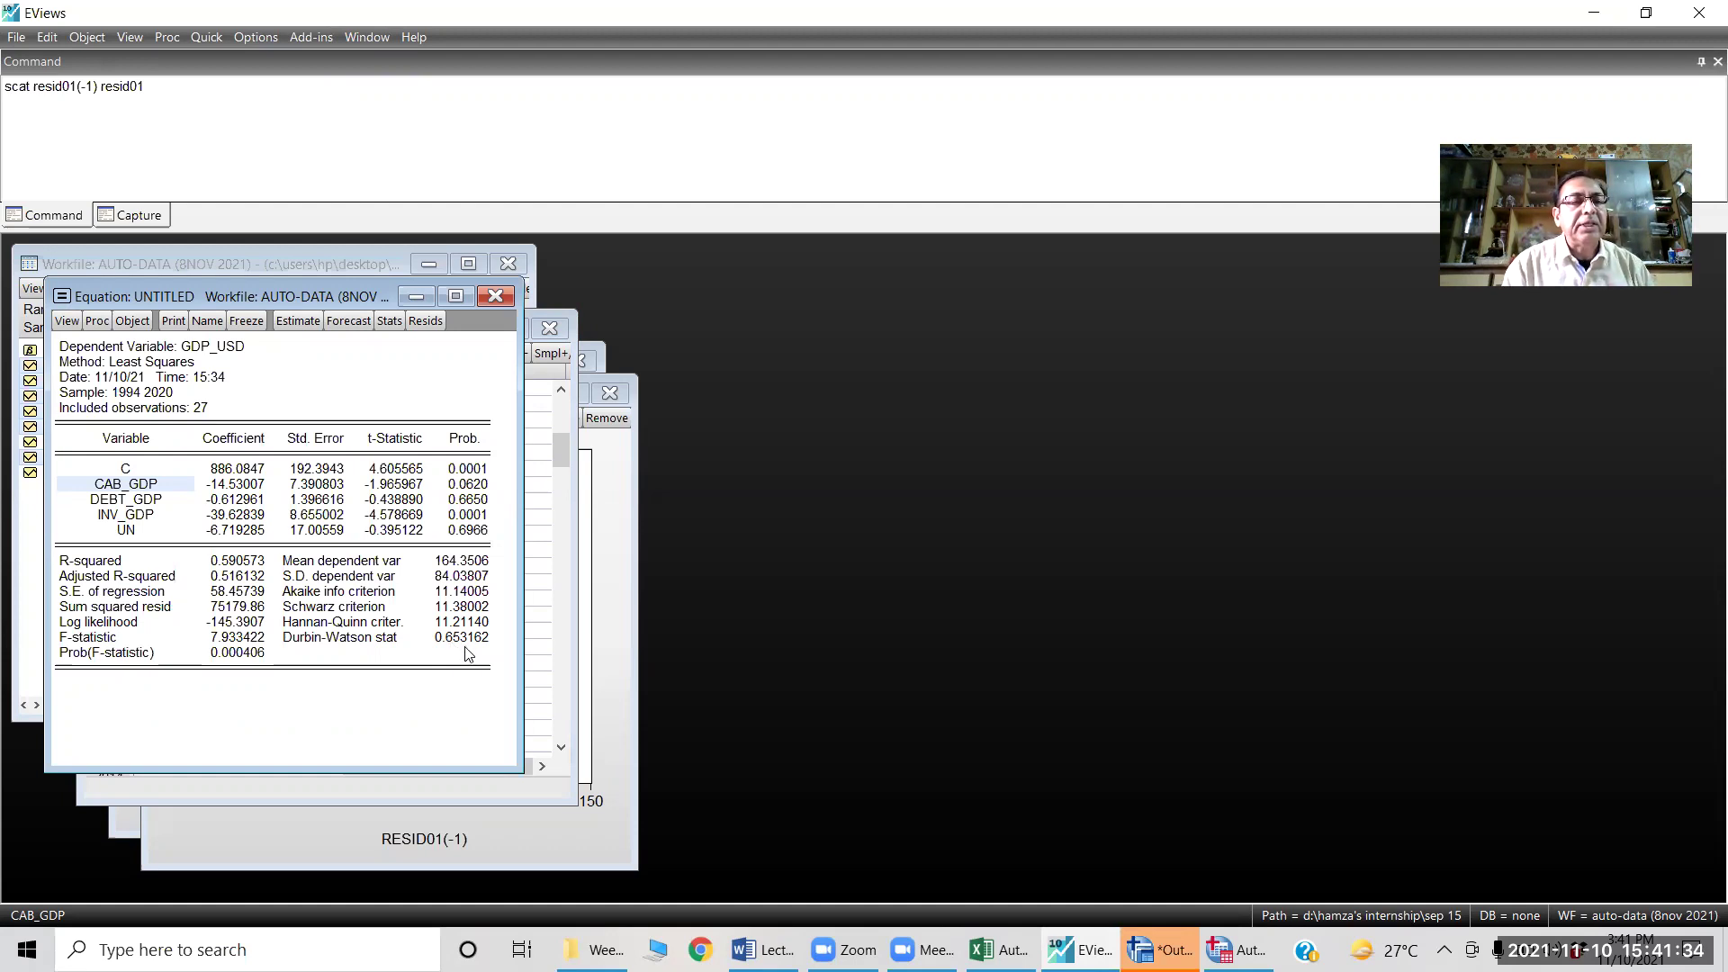
# - Copy the 1994–2020 residual values from the RESID01 series
pyautogui.click(534, 600)
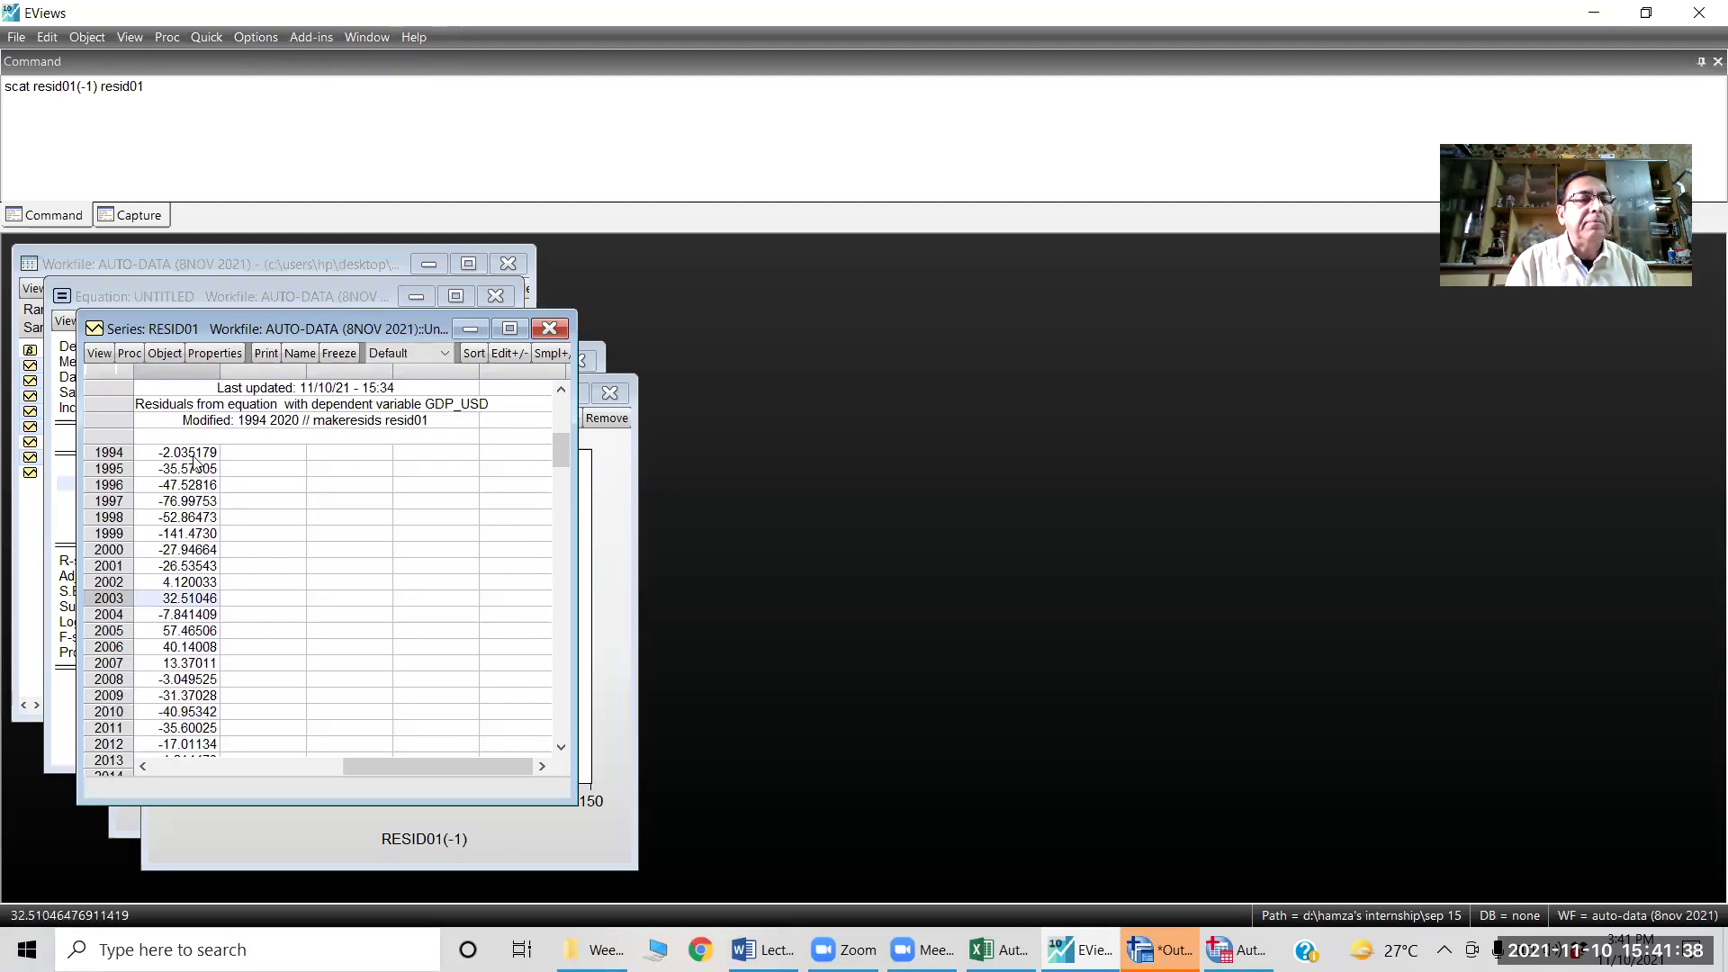
pyautogui.click(196, 453)
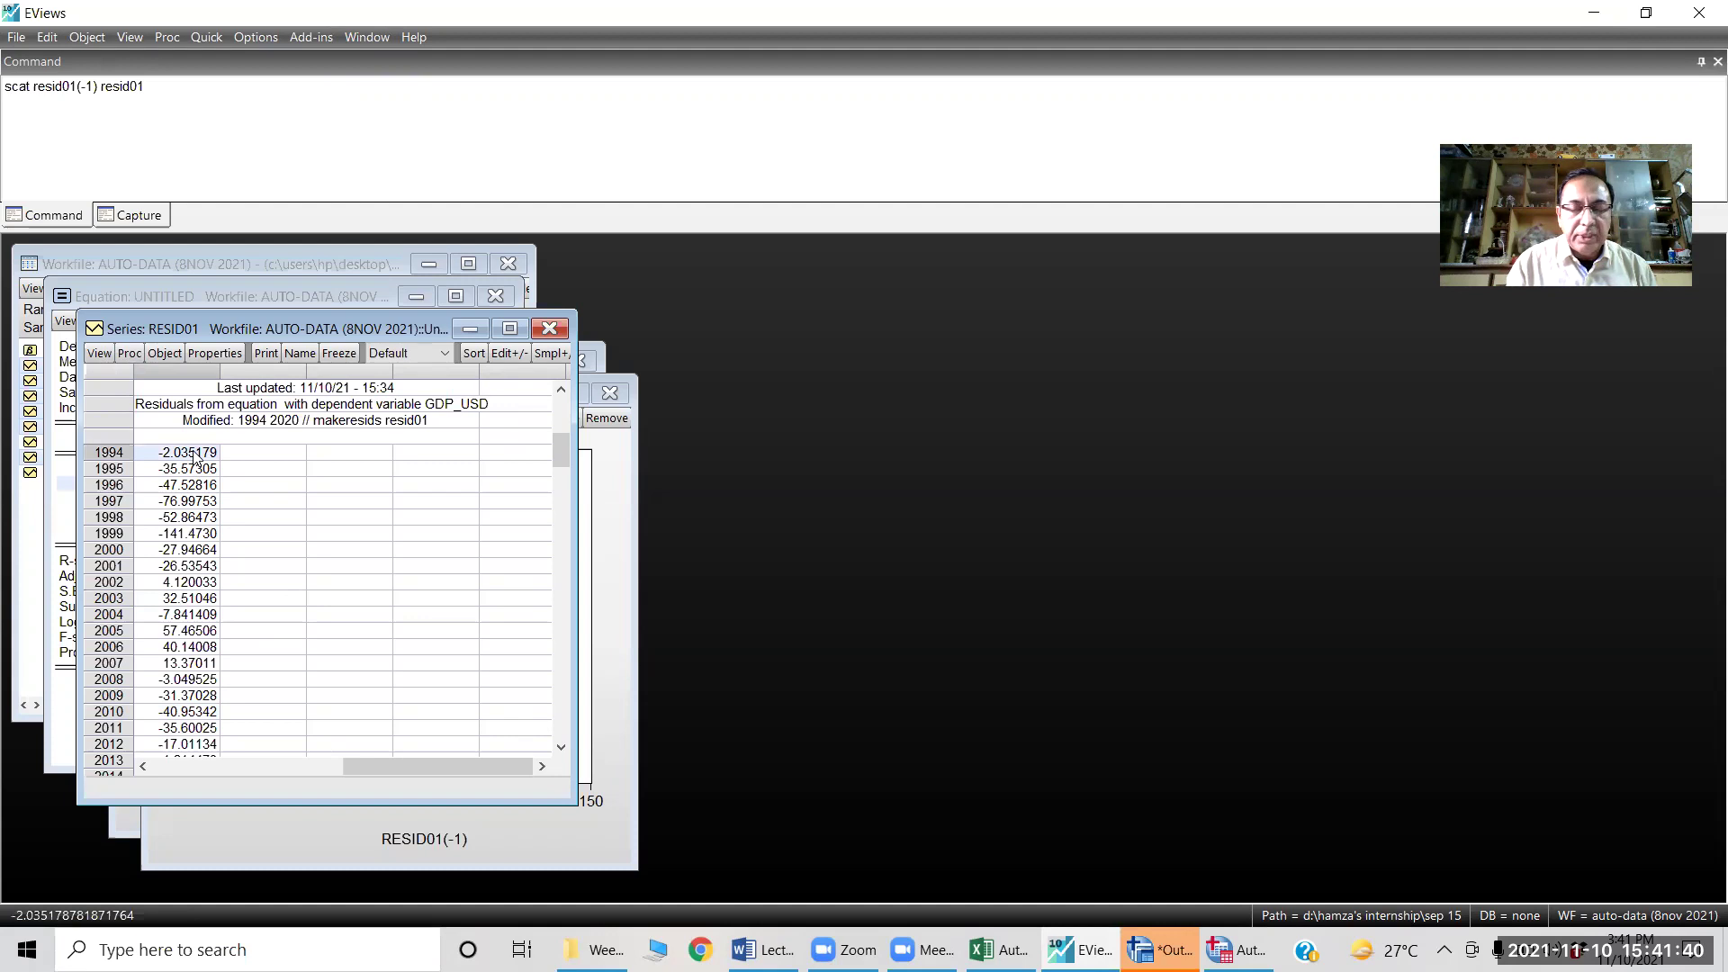
pyautogui.hotkey('shift', 'Down')
pyautogui.hotkey('shift', 'Down')
pyautogui.hotkey('shift', 'Down')
pyautogui.hotkey('shift', 'Down')
pyautogui.hotkey('shift', 'Down')
pyautogui.hotkey('shift', 'Down')
pyautogui.hotkey('shift', 'Down')
pyautogui.hotkey('shift', 'Down')
pyautogui.hotkey('shift', 'Down')
pyautogui.hotkey('shift', 'Down')
pyautogui.hotkey('shift', 'Down')
pyautogui.hotkey('shift', 'Down')
pyautogui.hotkey('shift', 'Down')
pyautogui.hotkey('shift', 'Down')
pyautogui.hotkey('shift', 'Down')
pyautogui.hotkey('shift', 'Down')
pyautogui.hotkey('shift', 'Down')
pyautogui.hotkey('shift', 'Down')
pyautogui.hotkey('shift', 'Down')
pyautogui.hotkey('shift', 'Down')
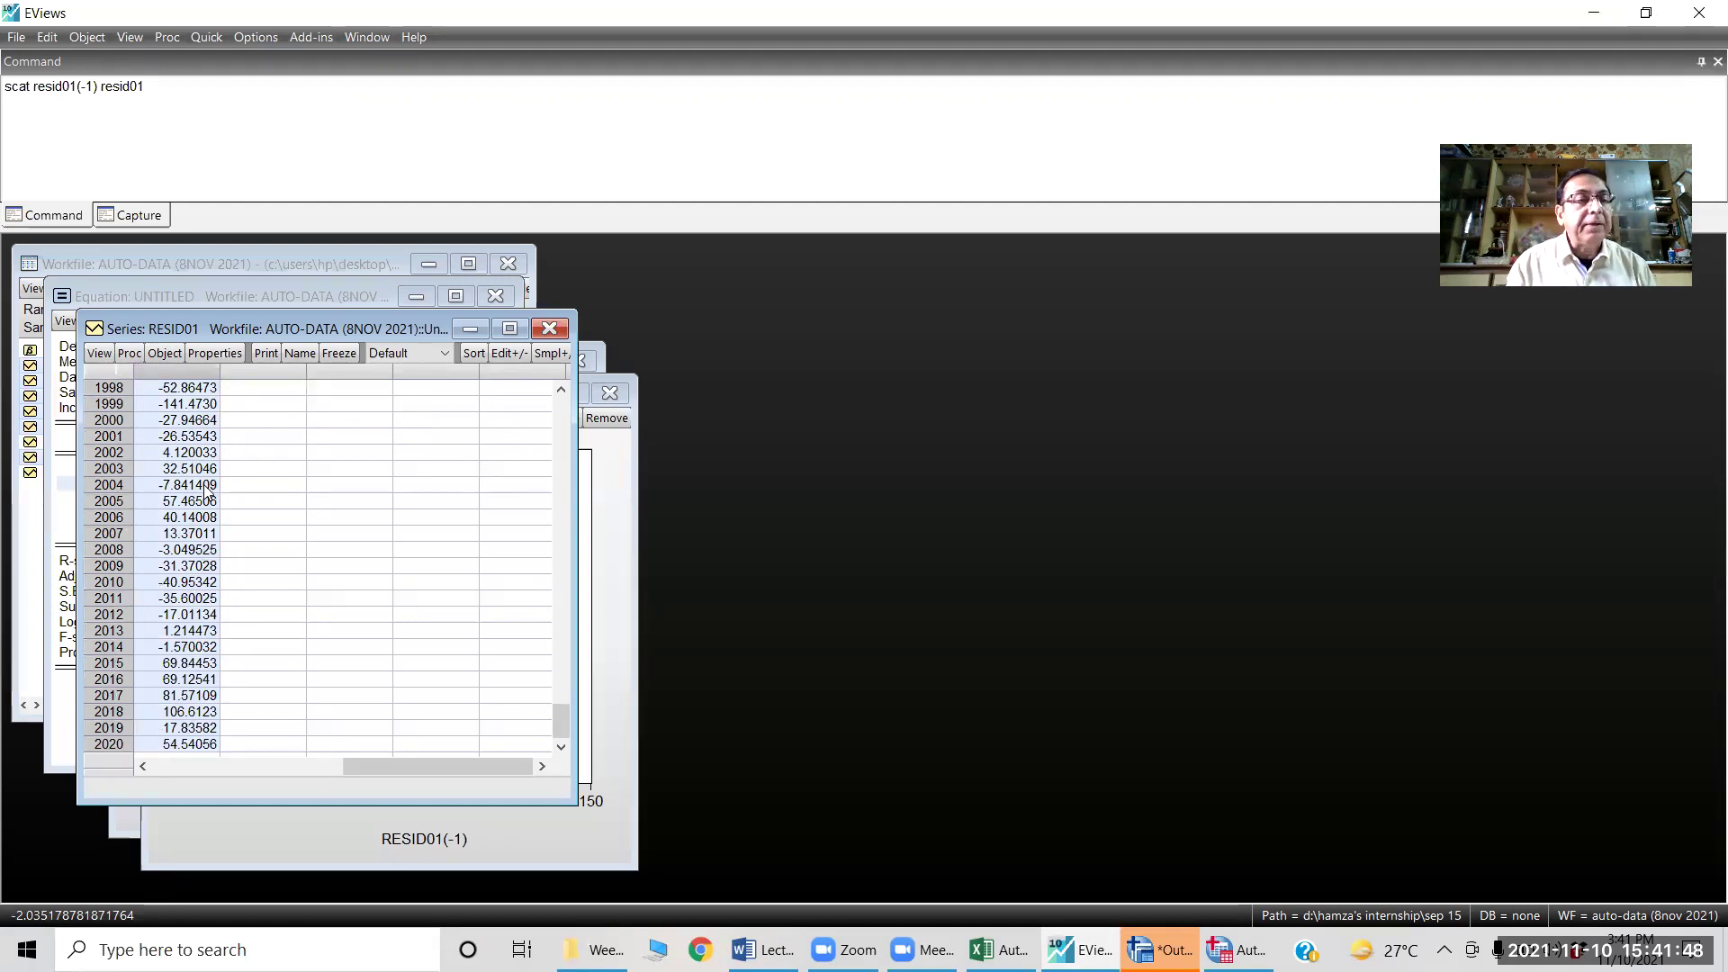
pyautogui.rightClick(205, 488)
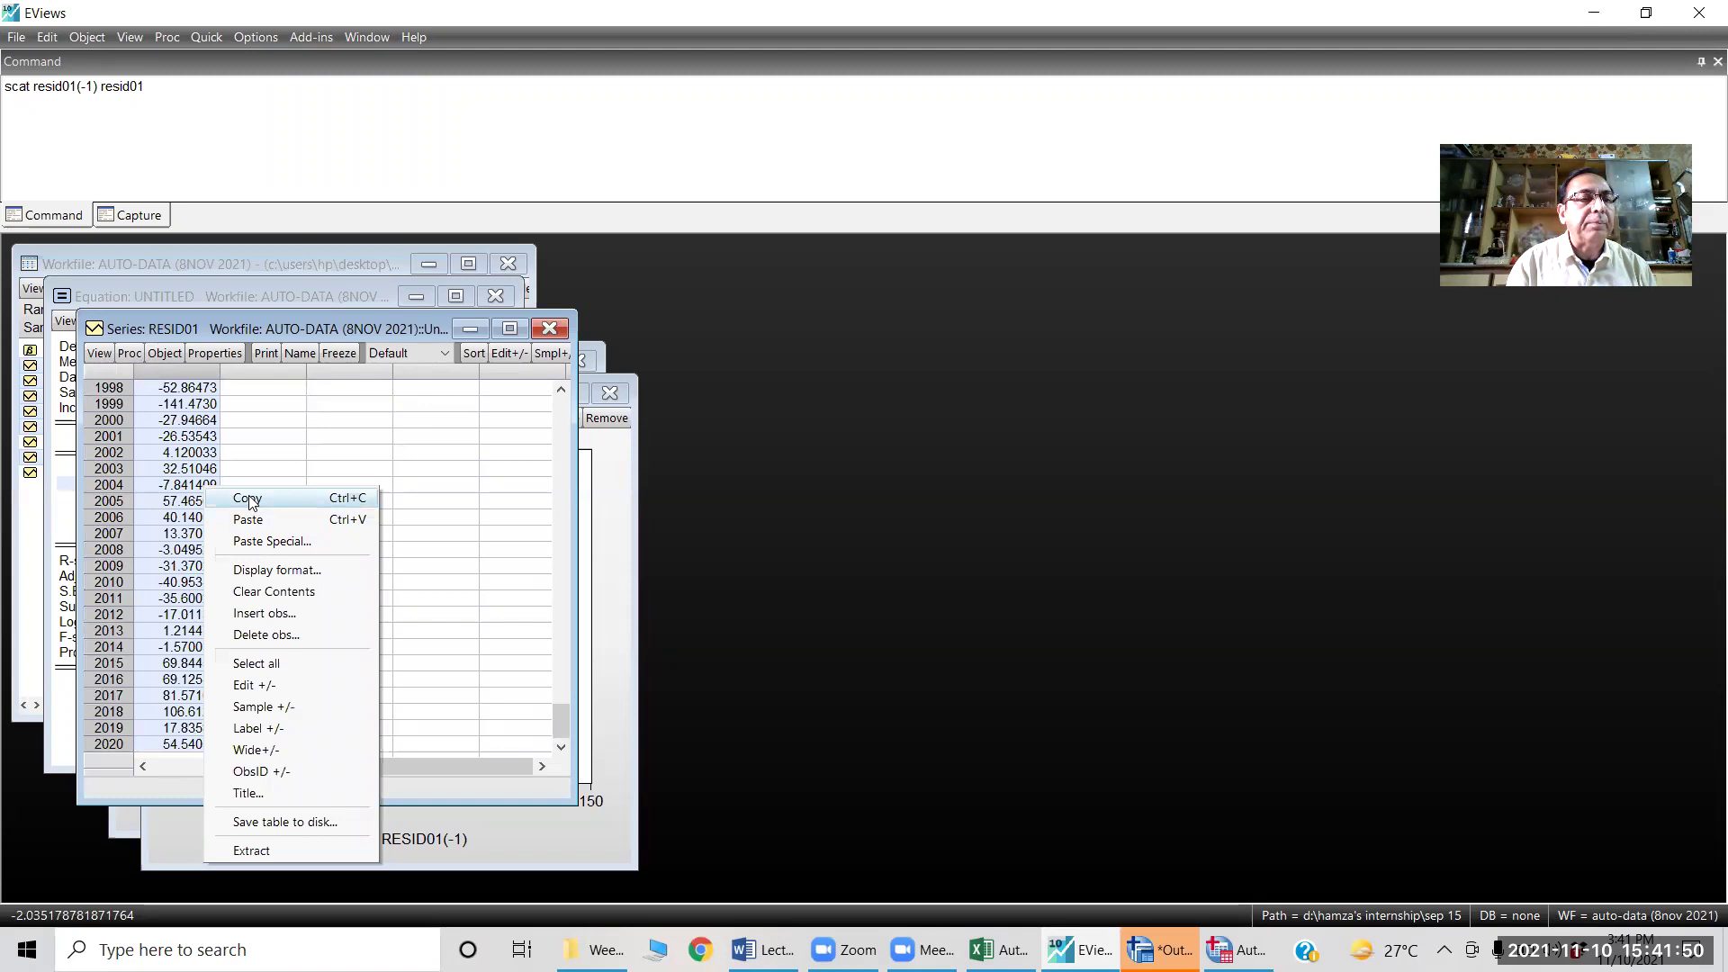
pyautogui.click(247, 499)
pyautogui.press('Return')
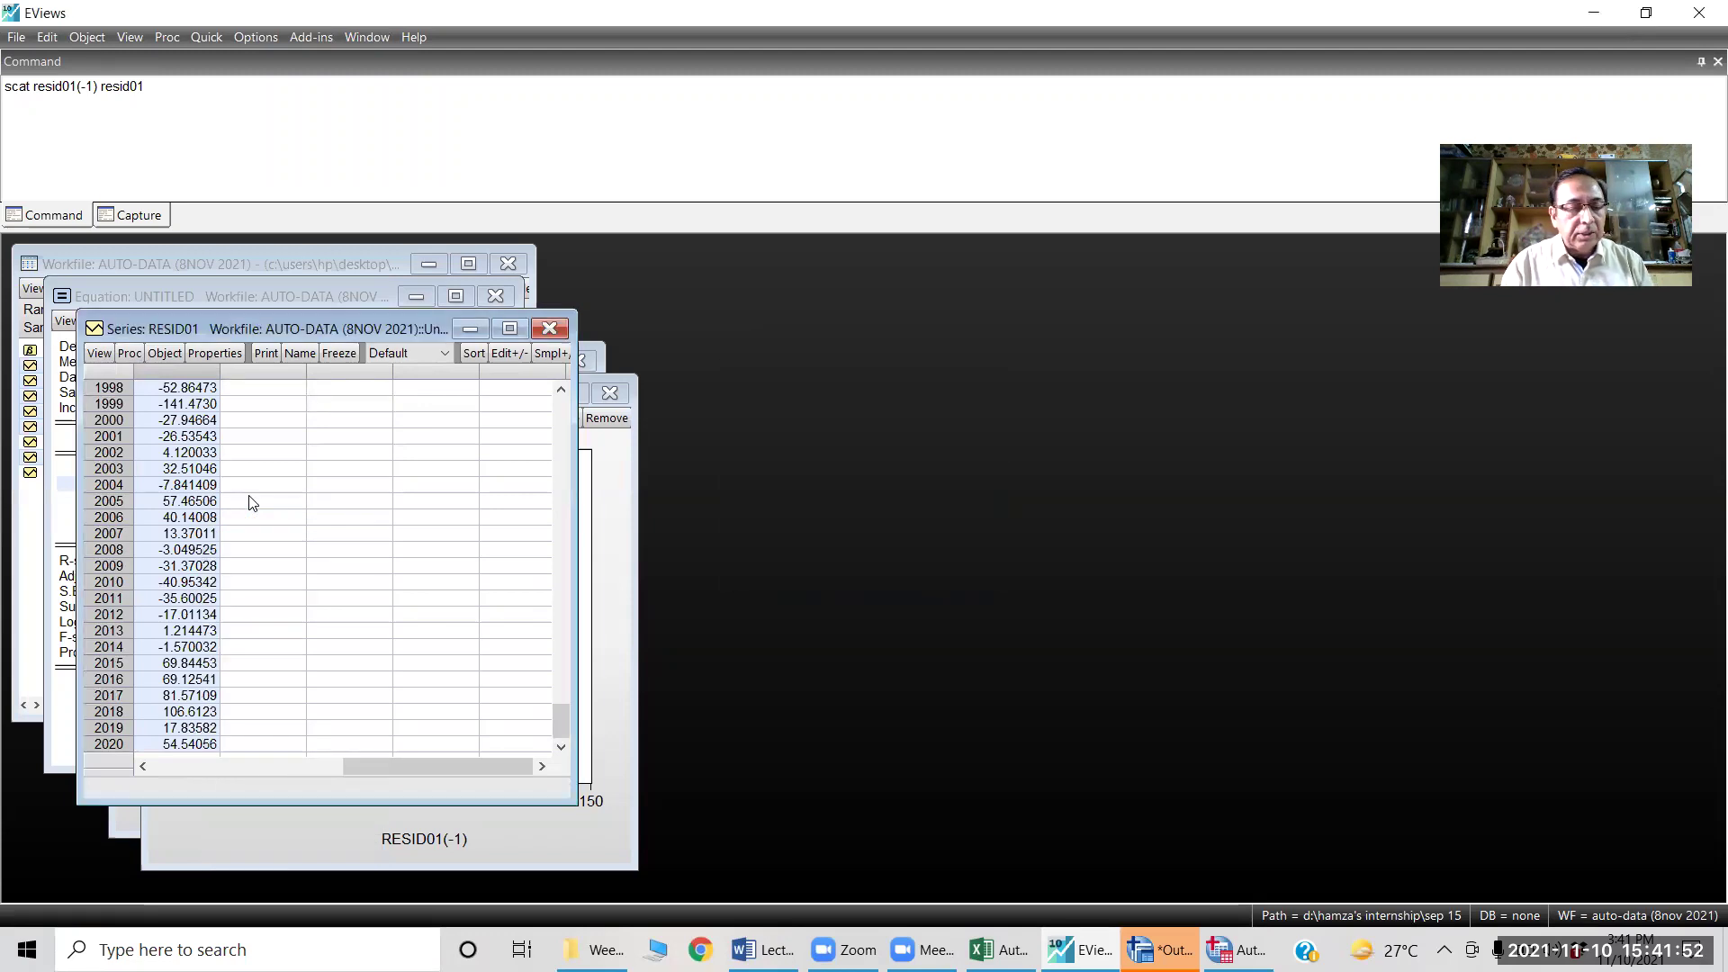
# - Switch to the Autocorrelation-Data workbook in Excel, open the DW sheet and review its Time and ut columns
pyautogui.hotkey('alt', 'Tab')
pyautogui.hotkey('alt', 'Tab')
pyautogui.hotkey('alt', 'Tab')
pyautogui.hotkey('alt', 'Tab')
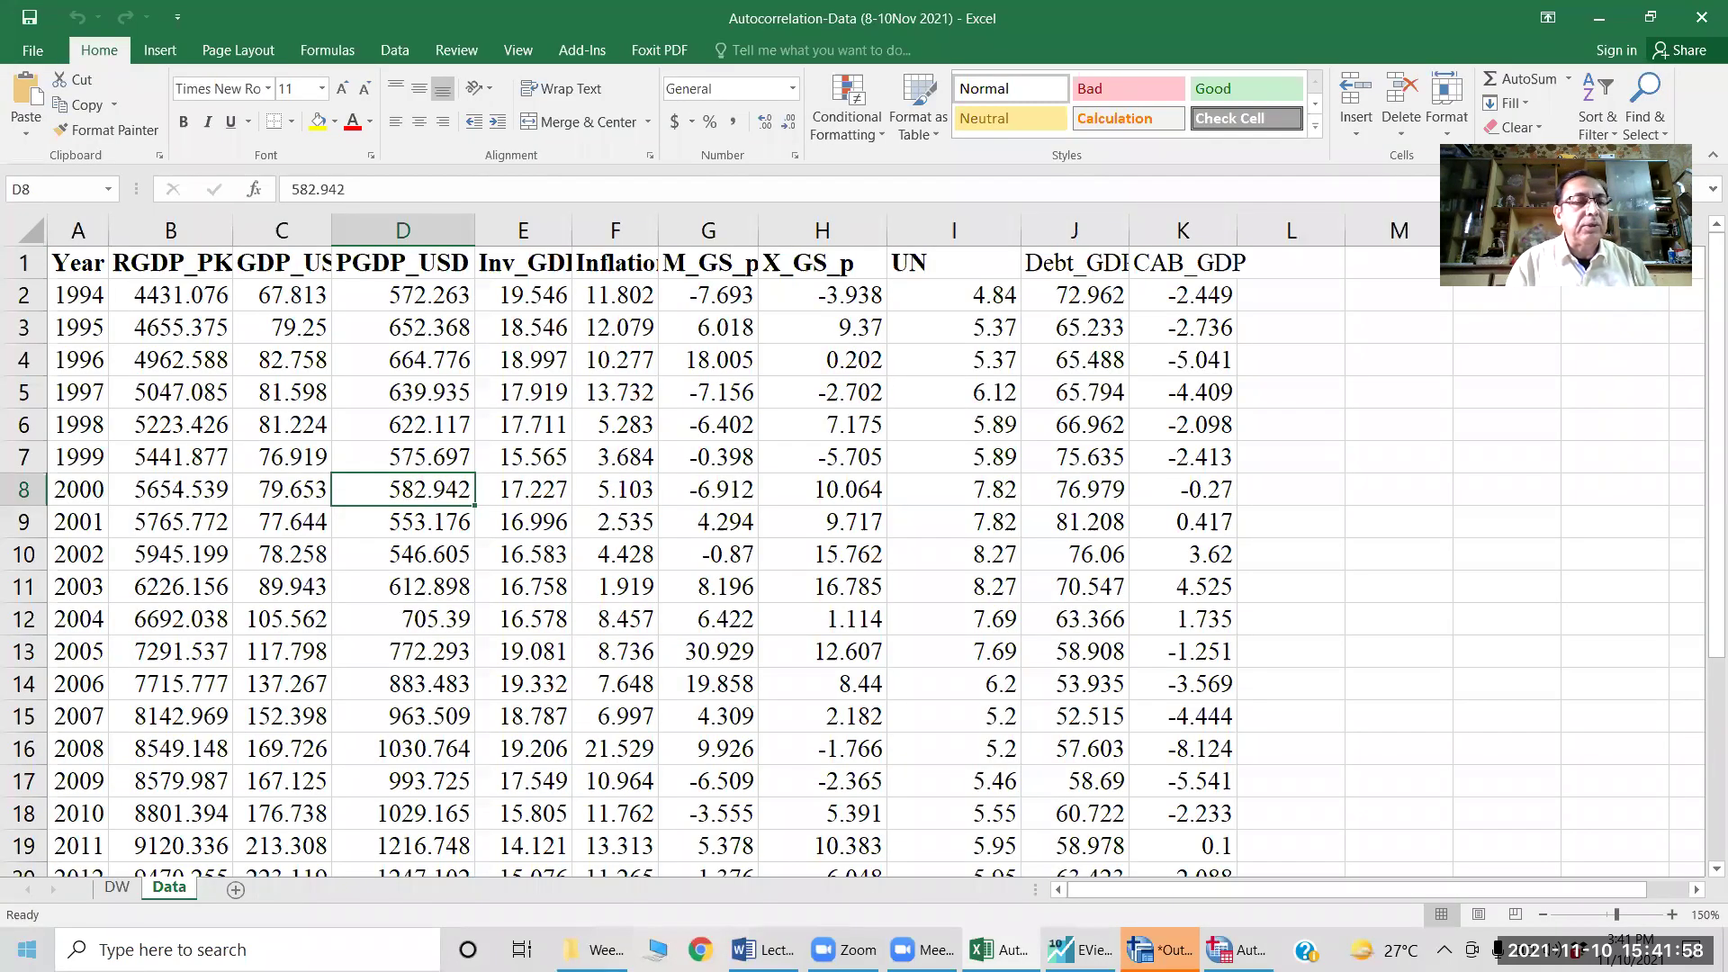
pyautogui.click(117, 888)
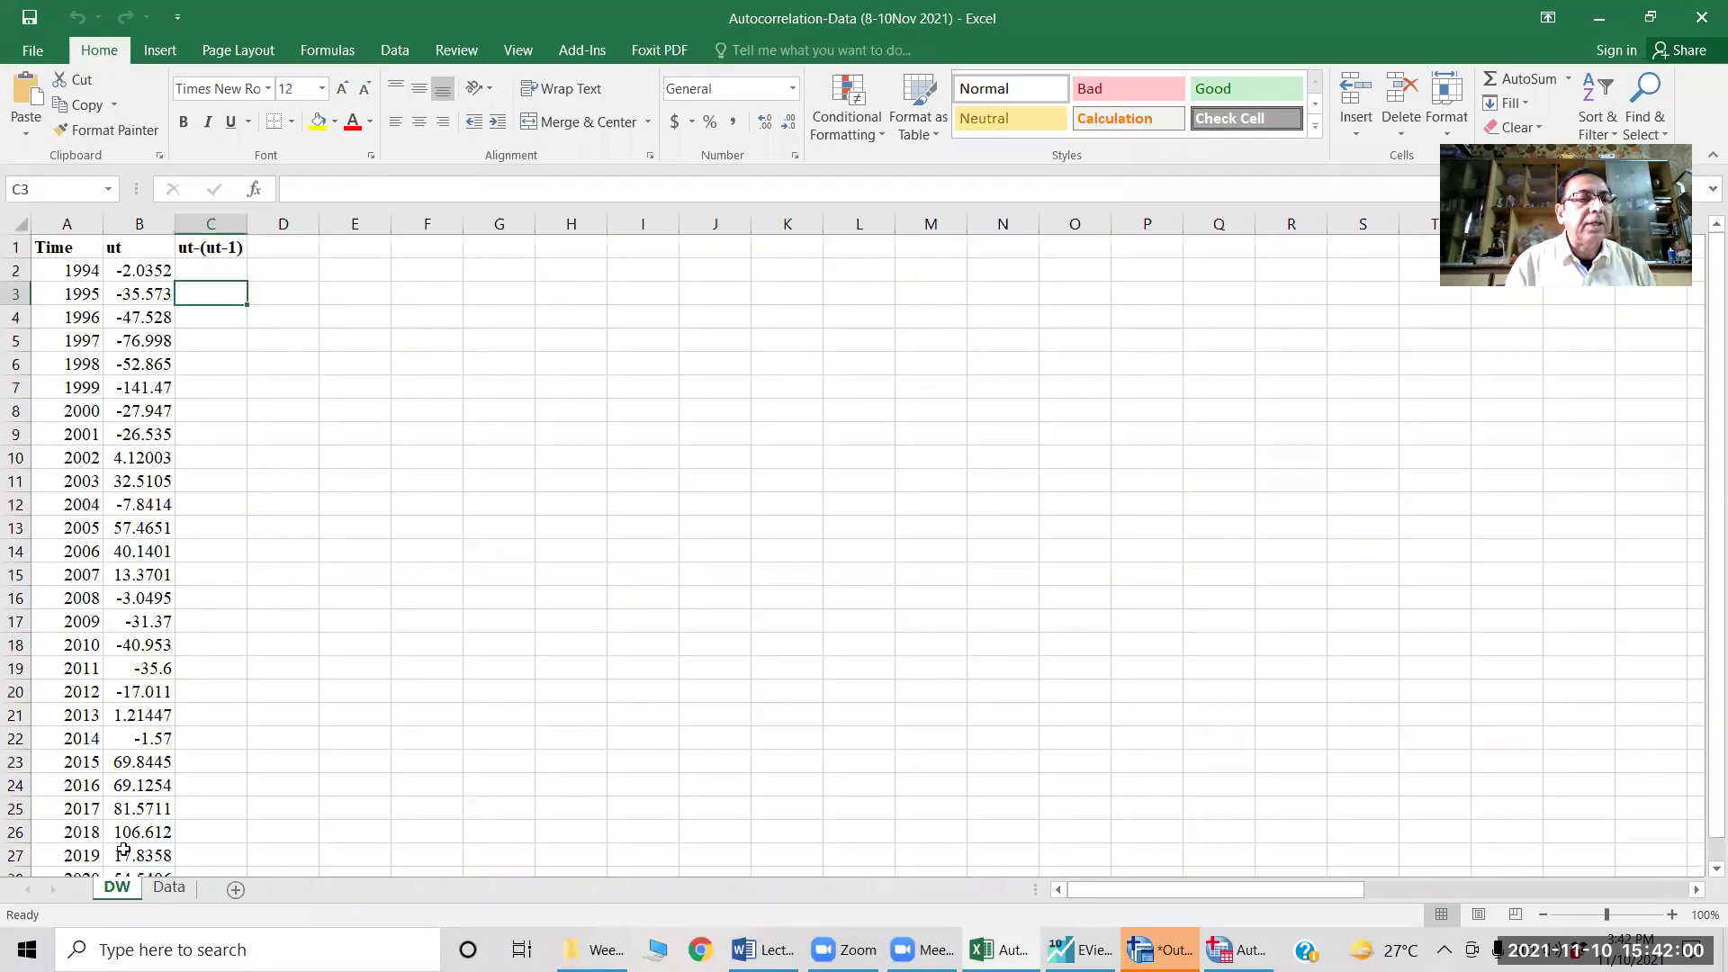
pyautogui.click(85, 271)
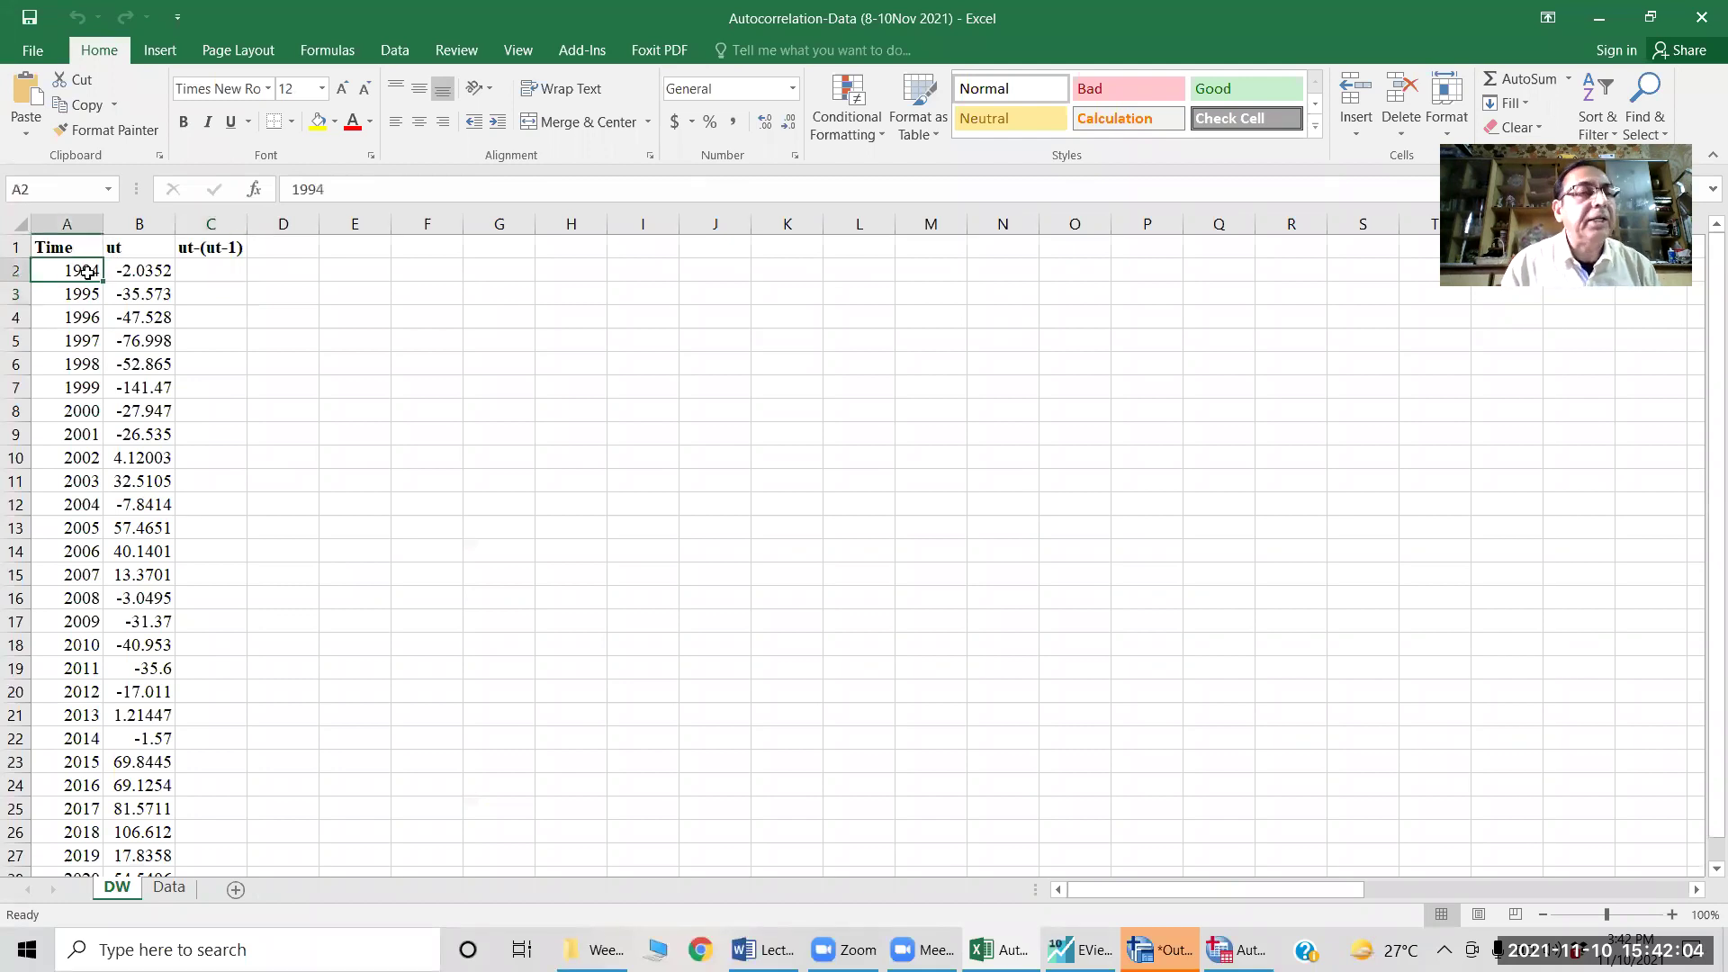
pyautogui.hotkey('ctrl', 'Down')
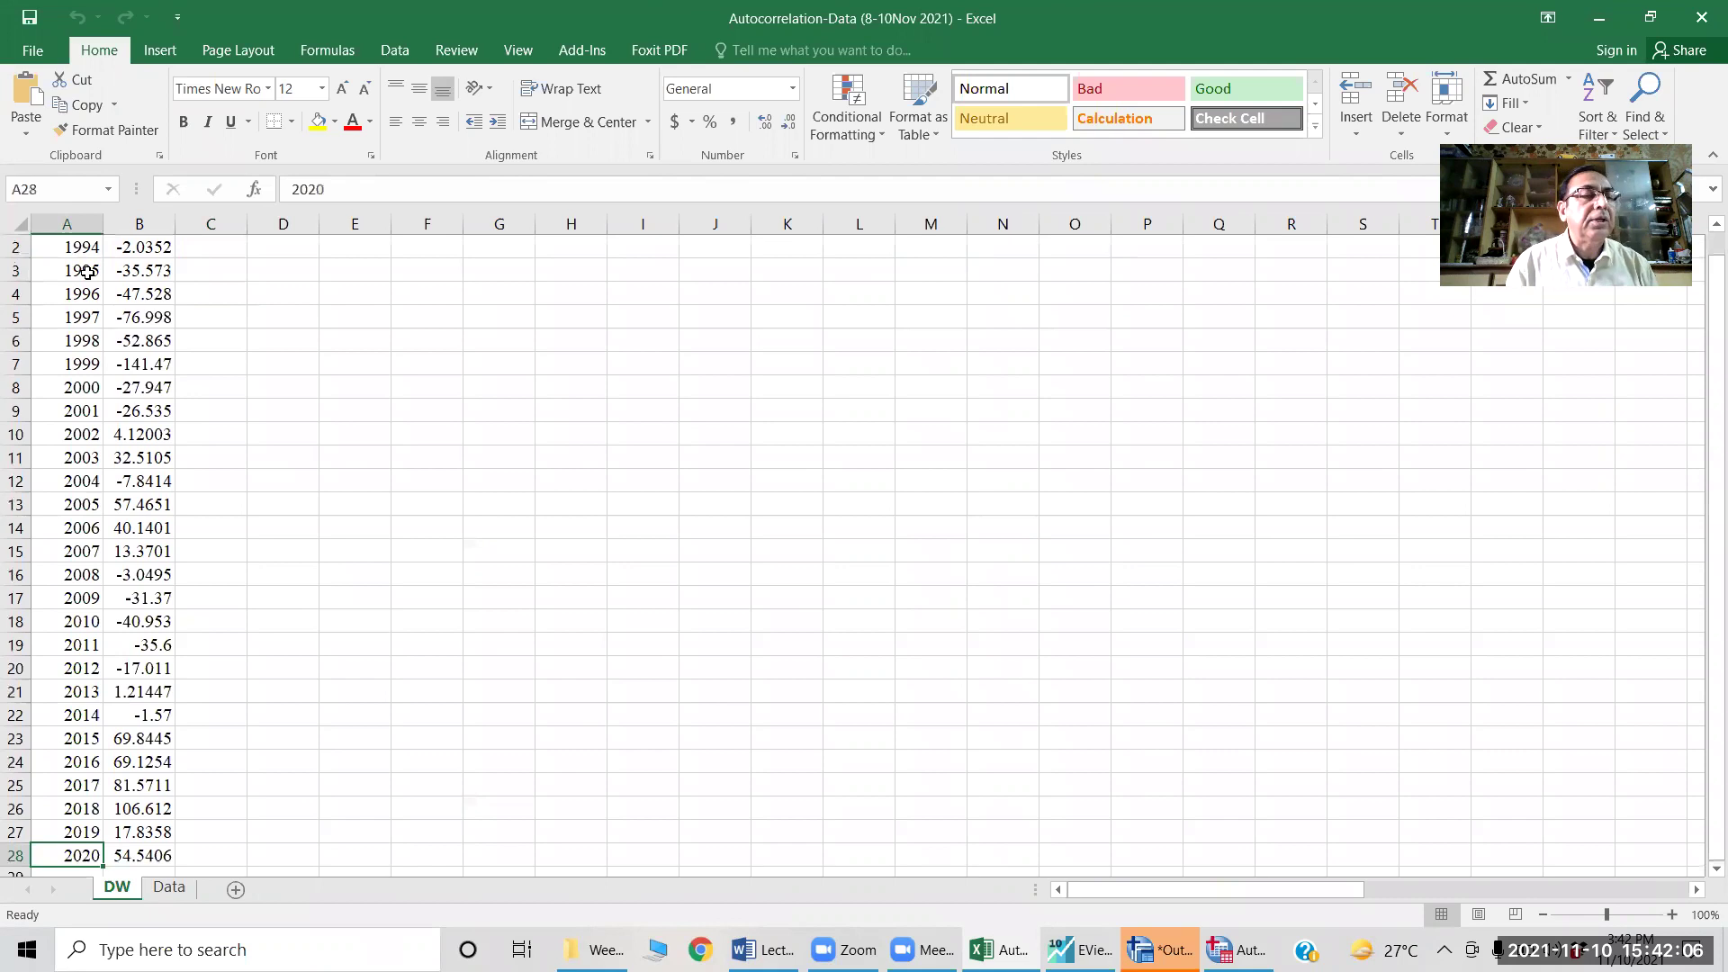
pyautogui.hotkey('ctrl', 'Up')
pyautogui.press('Right')
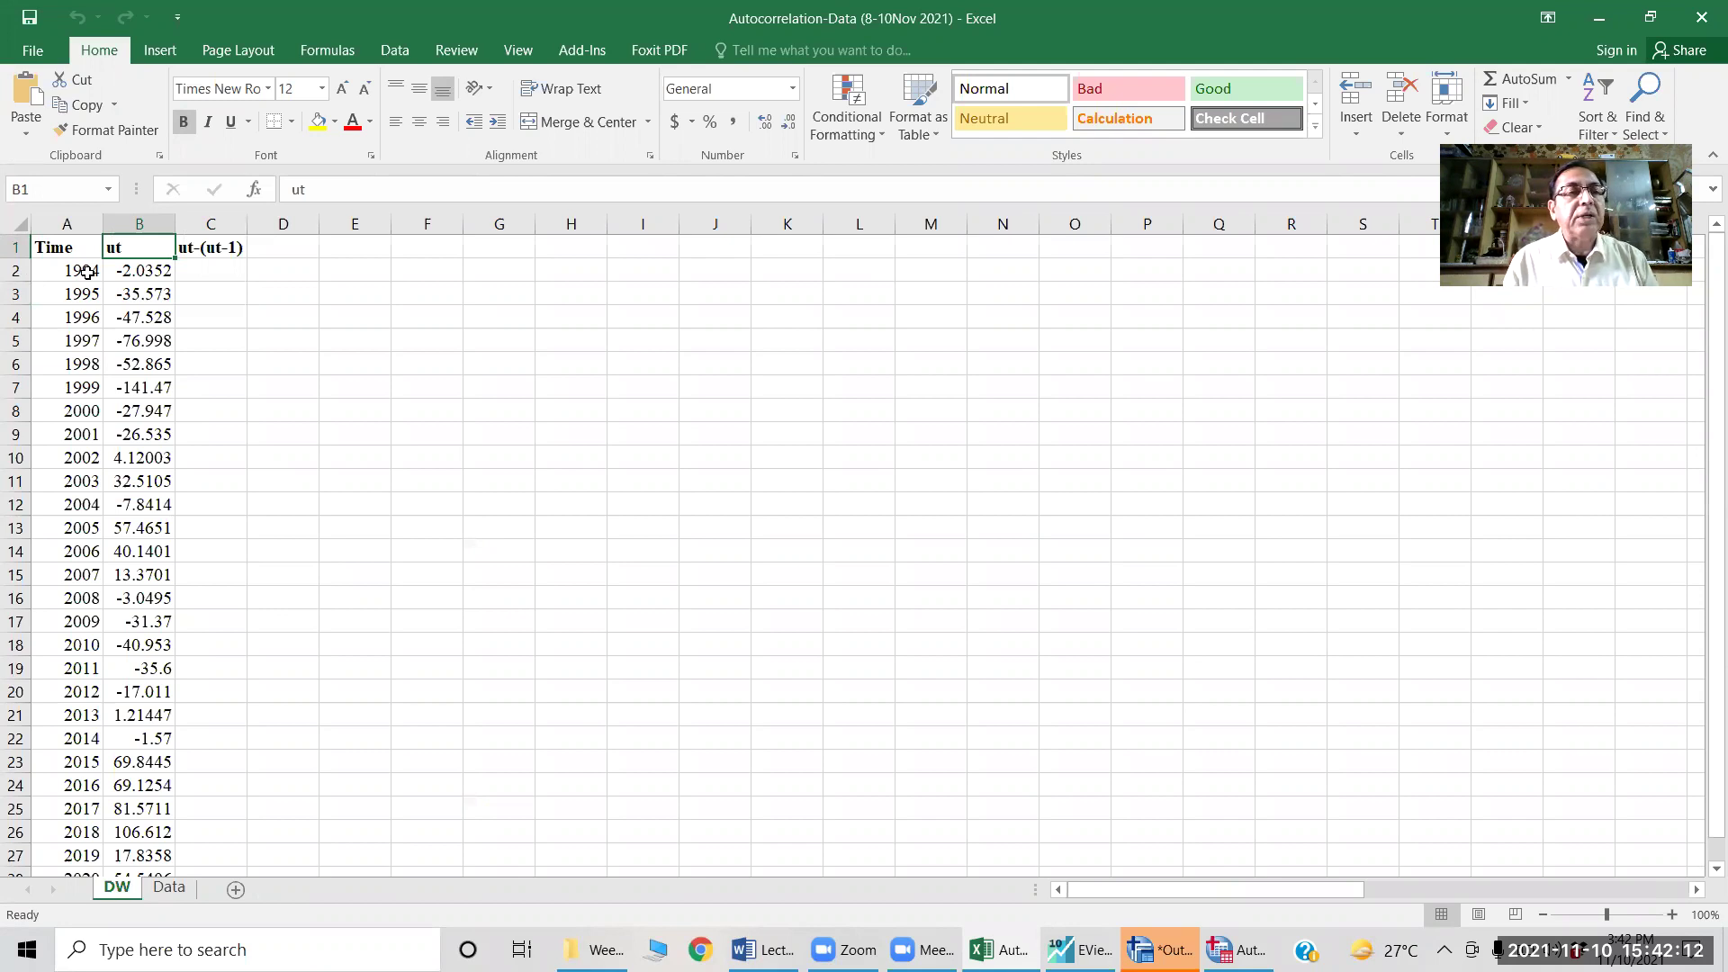
# - Examine the Durbin-Watson expression in the Lecture Outlines document in Word, and return to the Excel workbook
pyautogui.hotkey('alt', 'Tab')
pyautogui.hotkey('alt', 'Tab')
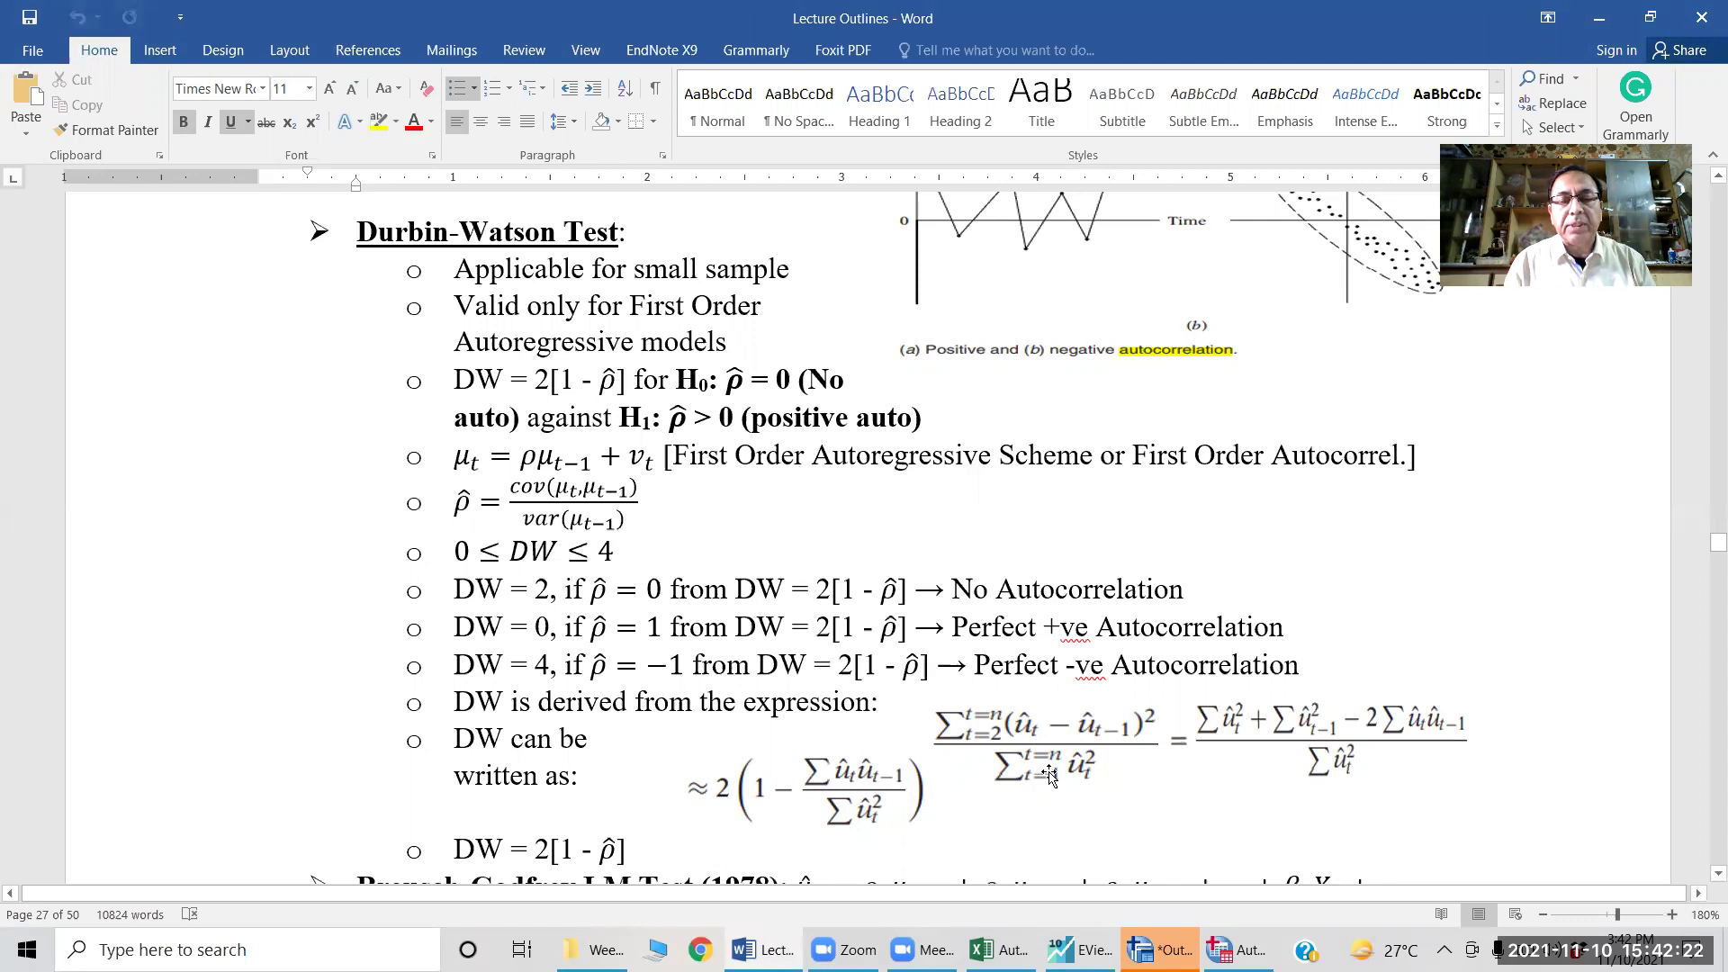
pyautogui.hotkey('alt', 'Tab')
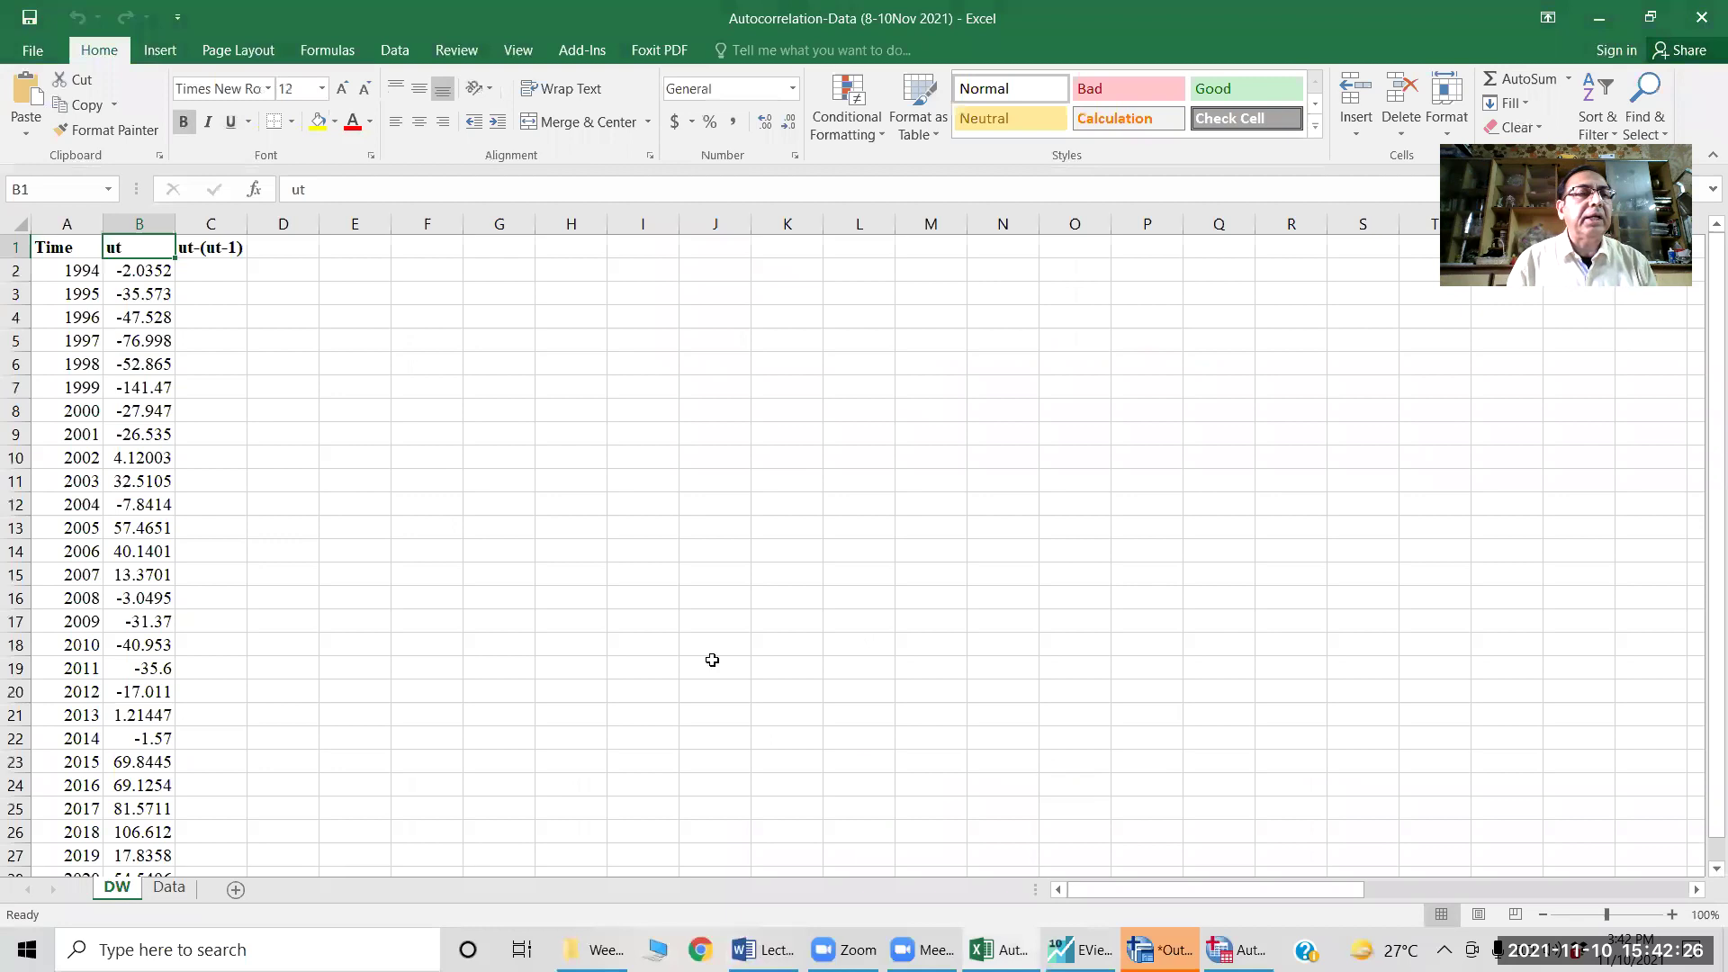
# - Examine the ut residuals on the DW sheet from 1995 down to the last two years, 2019 and 2020
pyautogui.click(211, 288)
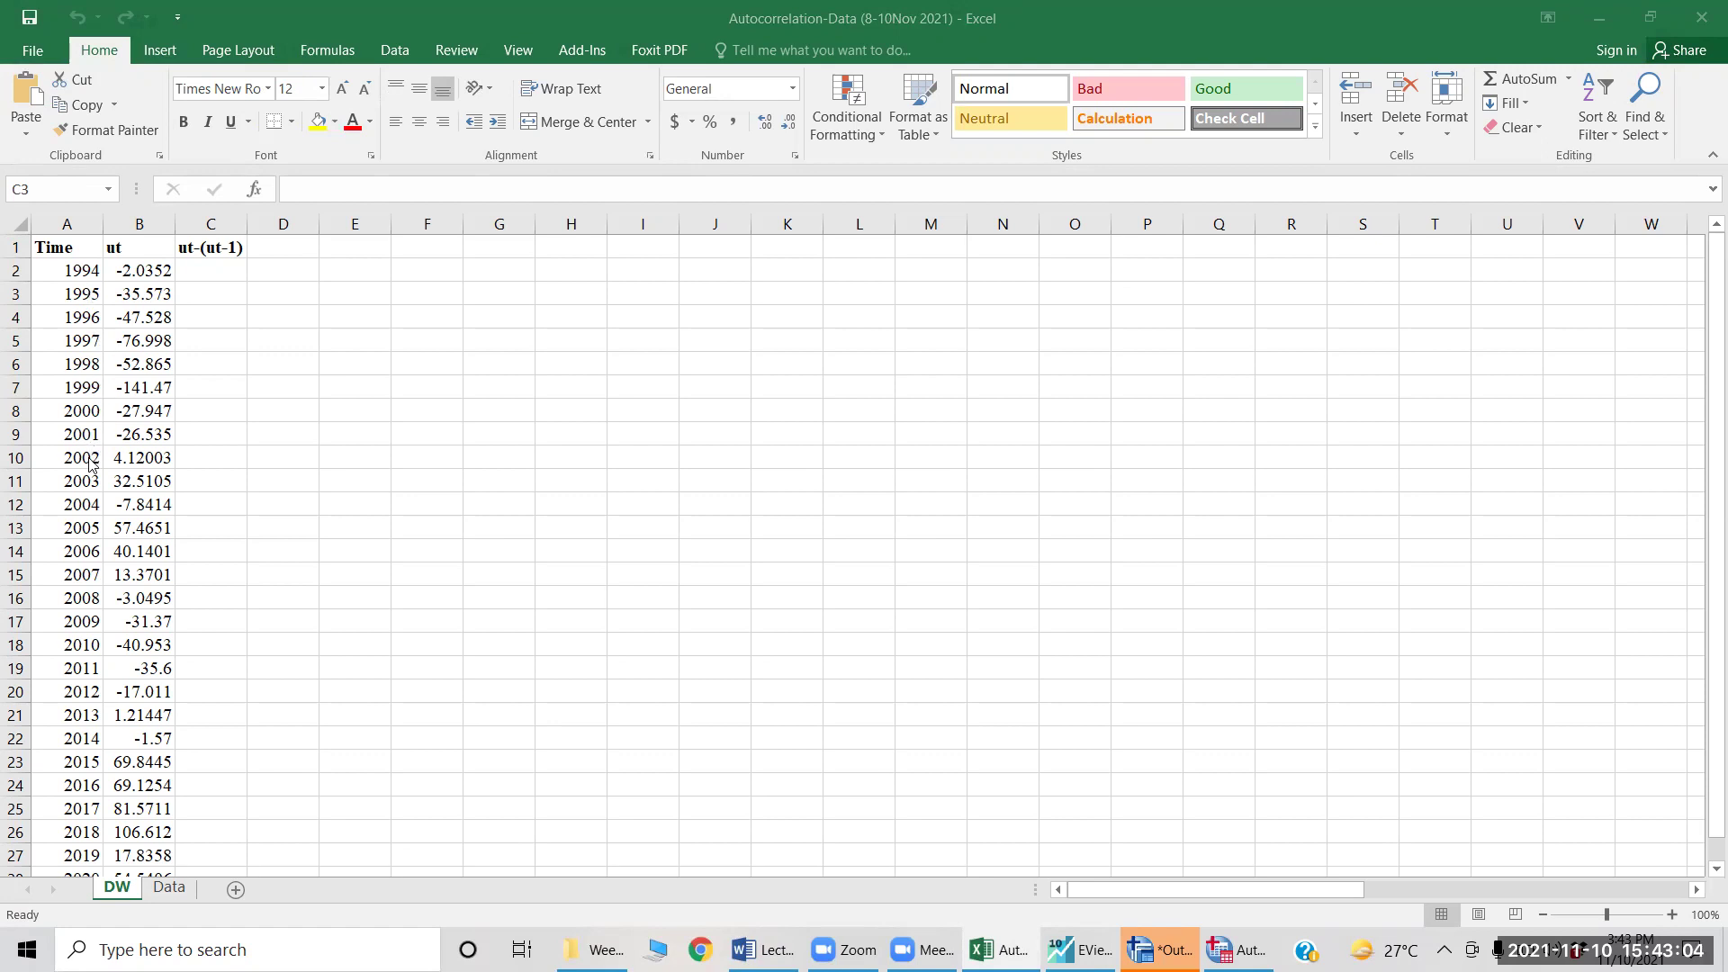
pyautogui.hotkey('alt', 'Tab')
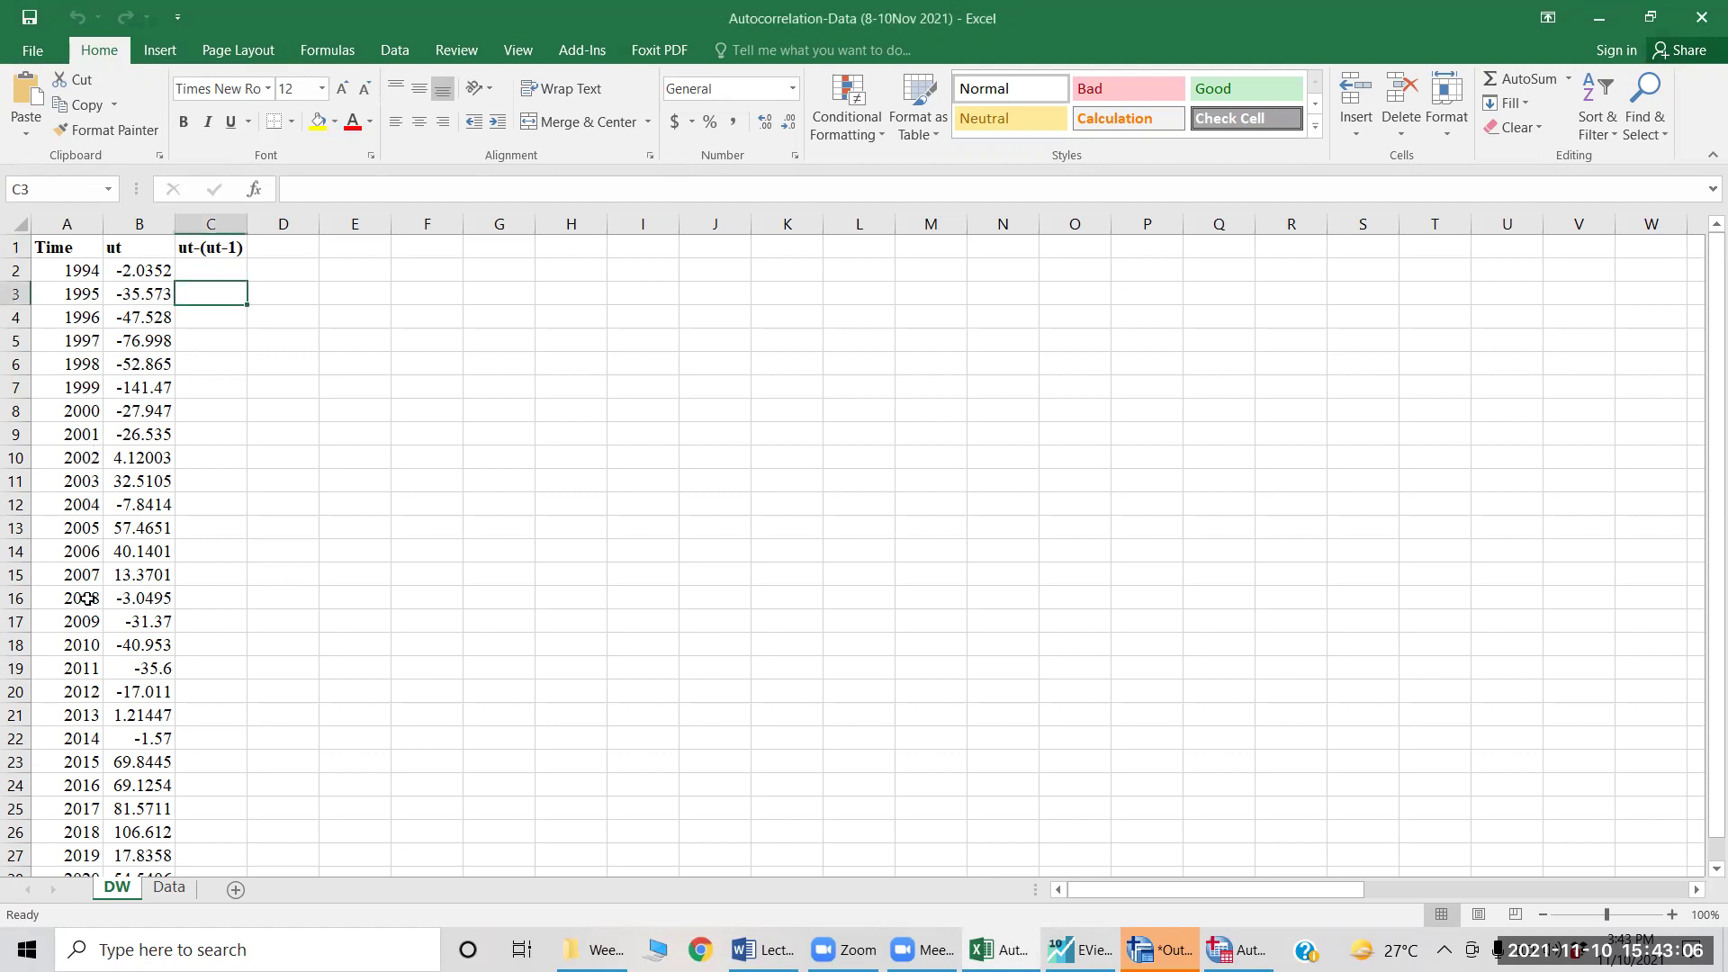
pyautogui.press('Left')
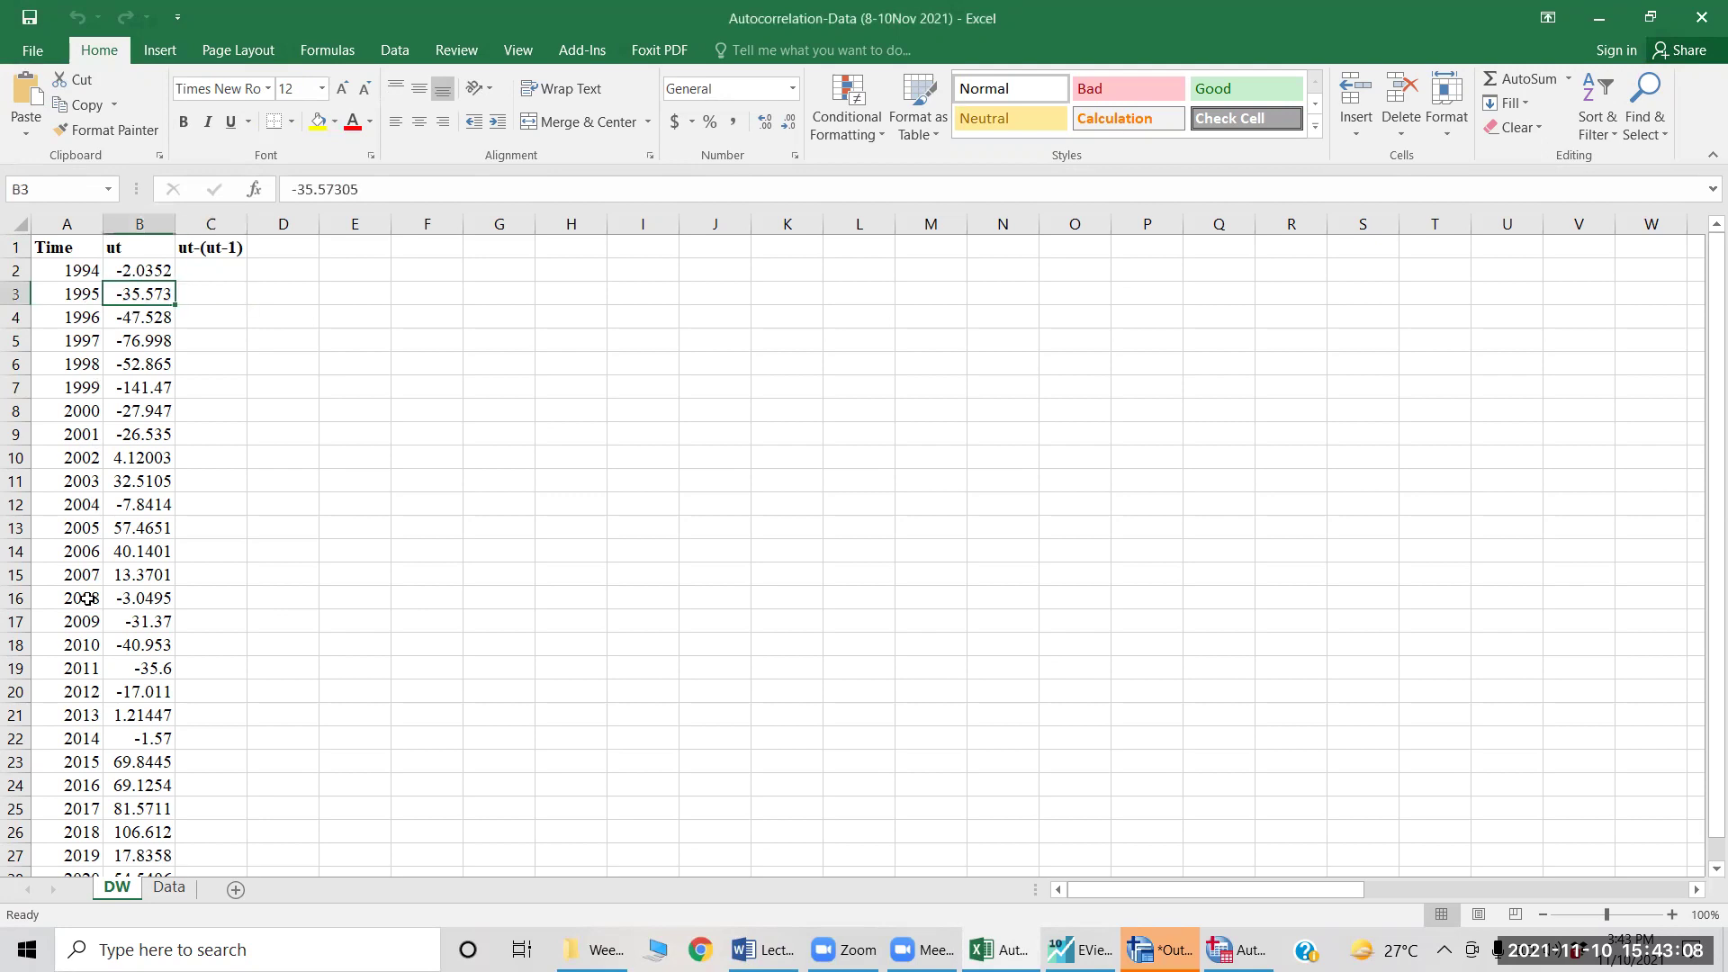
pyautogui.hotkey('ctrl', 'Down')
pyautogui.press('Down')
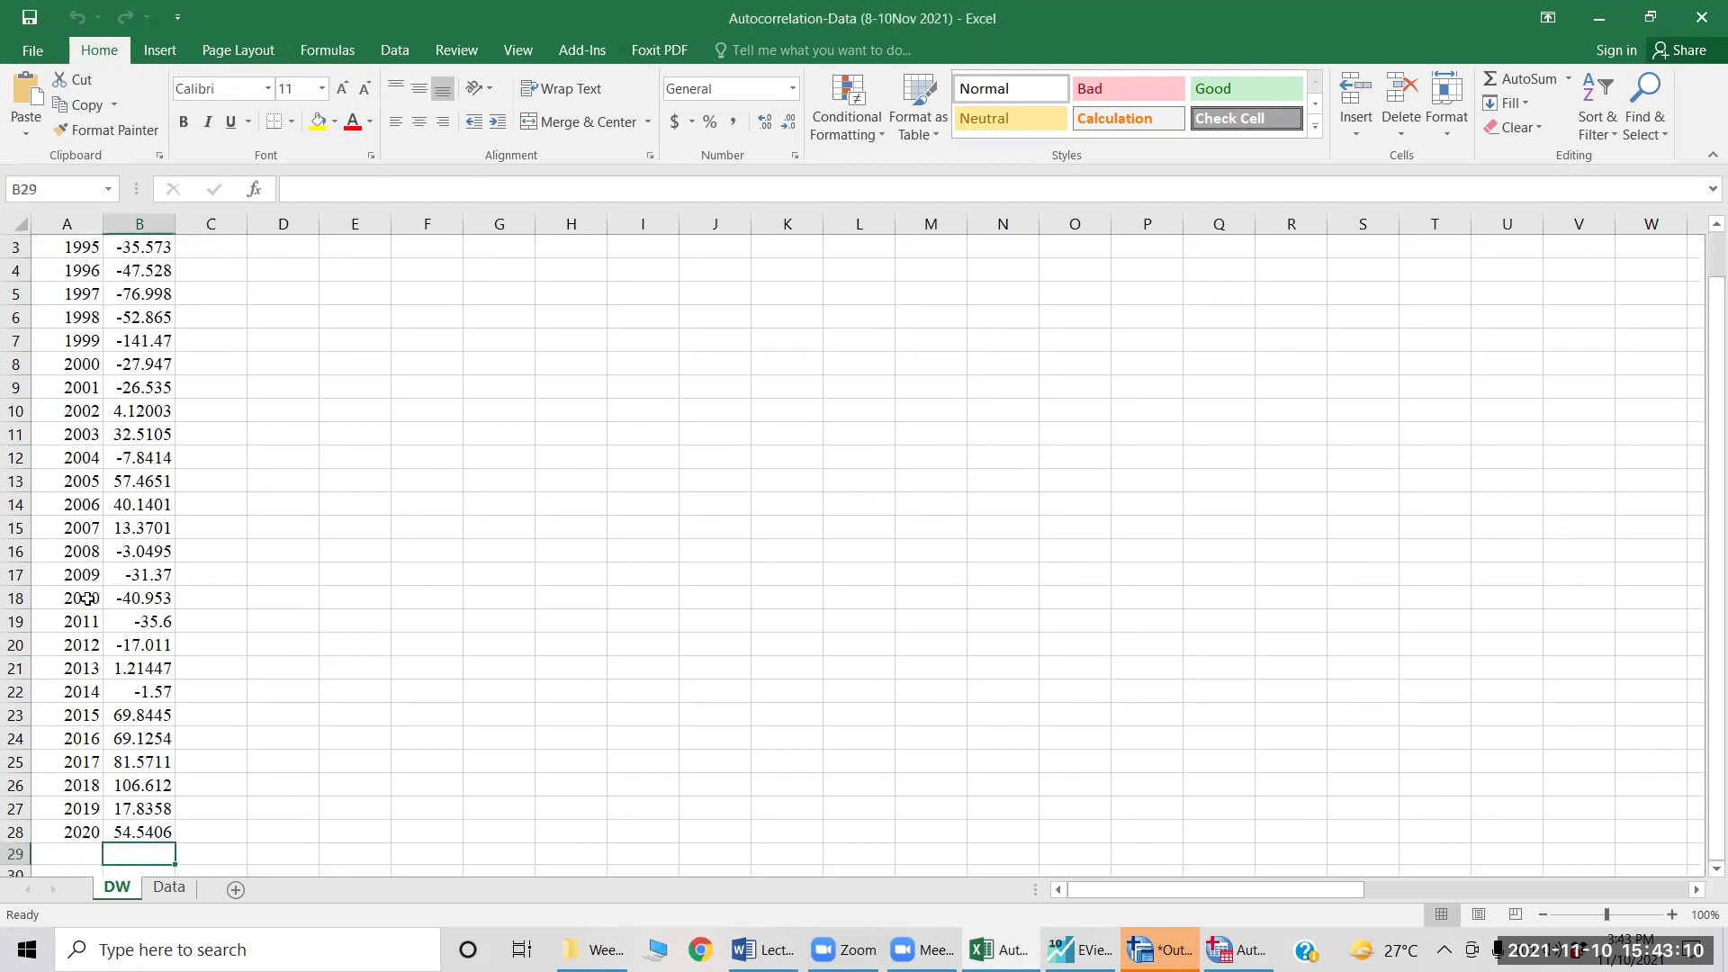
pyautogui.press('Up')
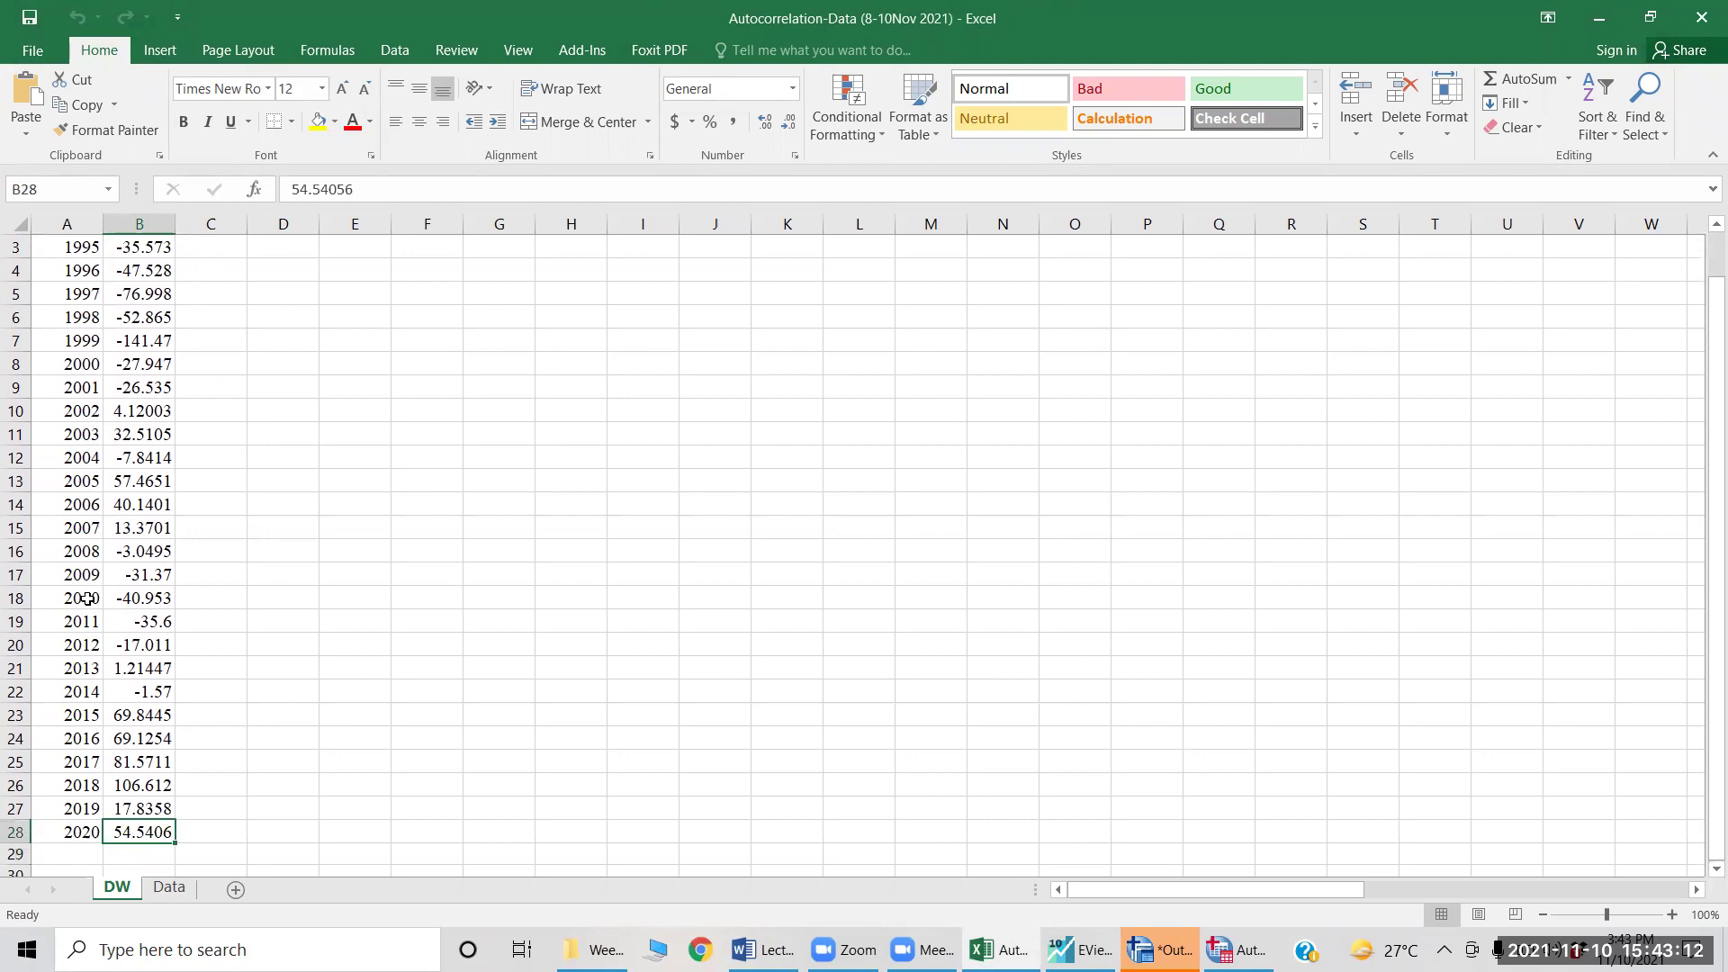
pyautogui.press('Up')
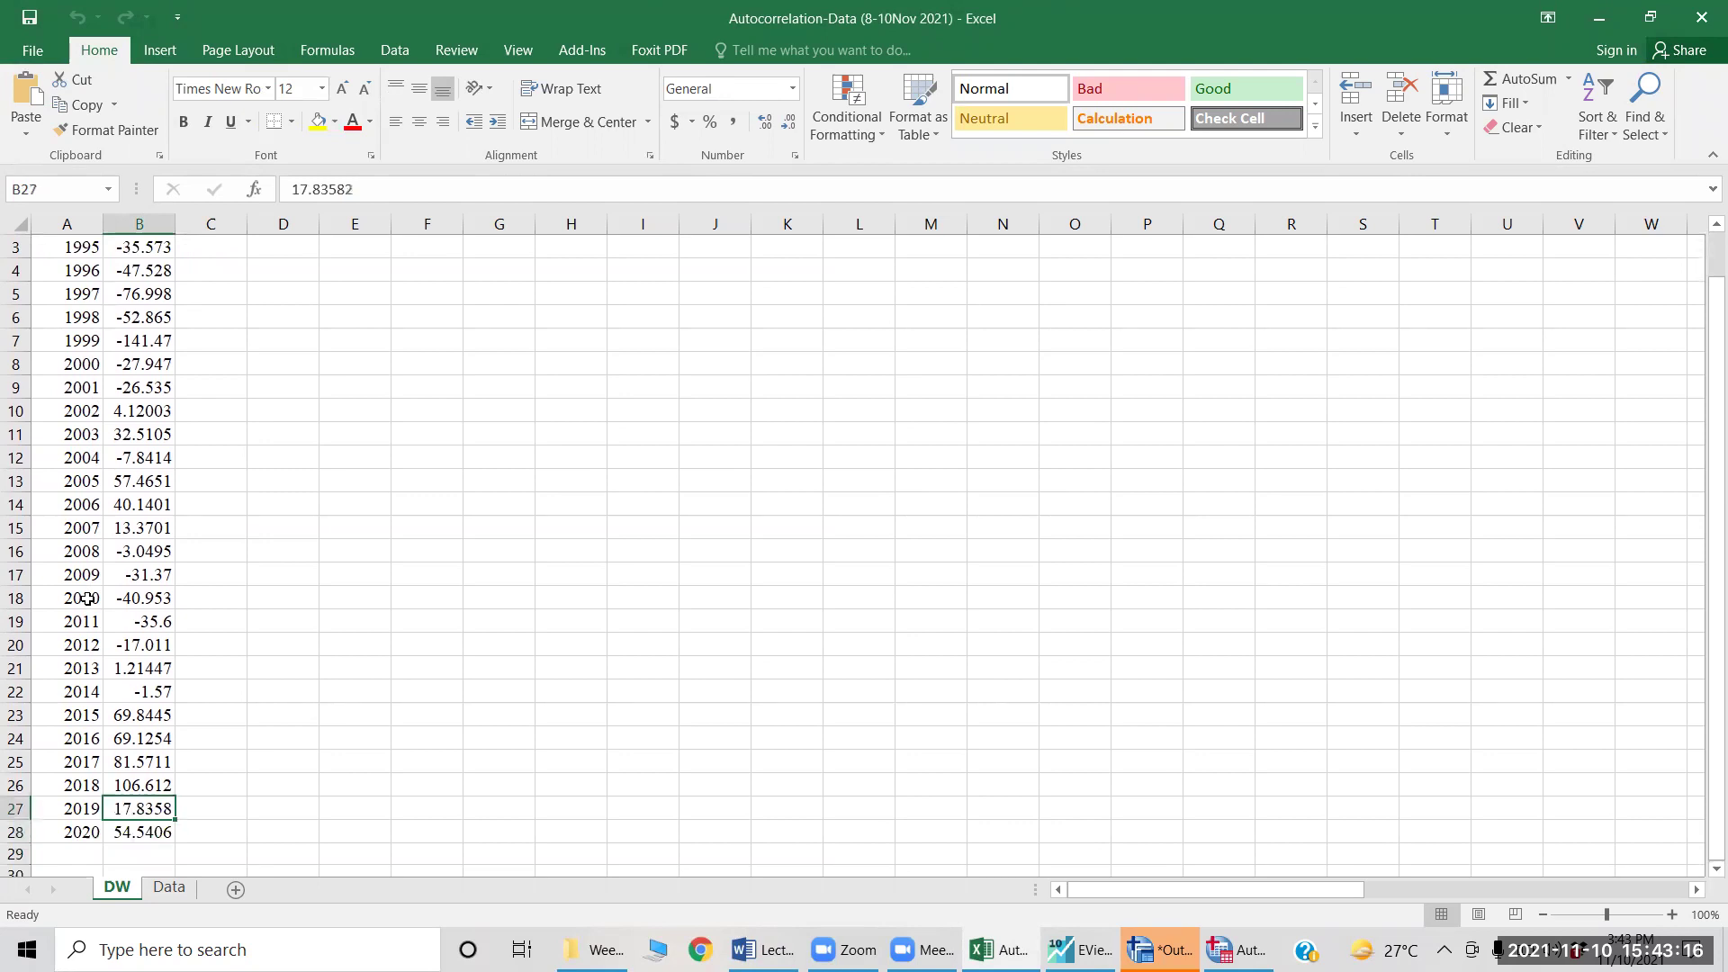
pyautogui.hotkey('ctrl', 'Up')
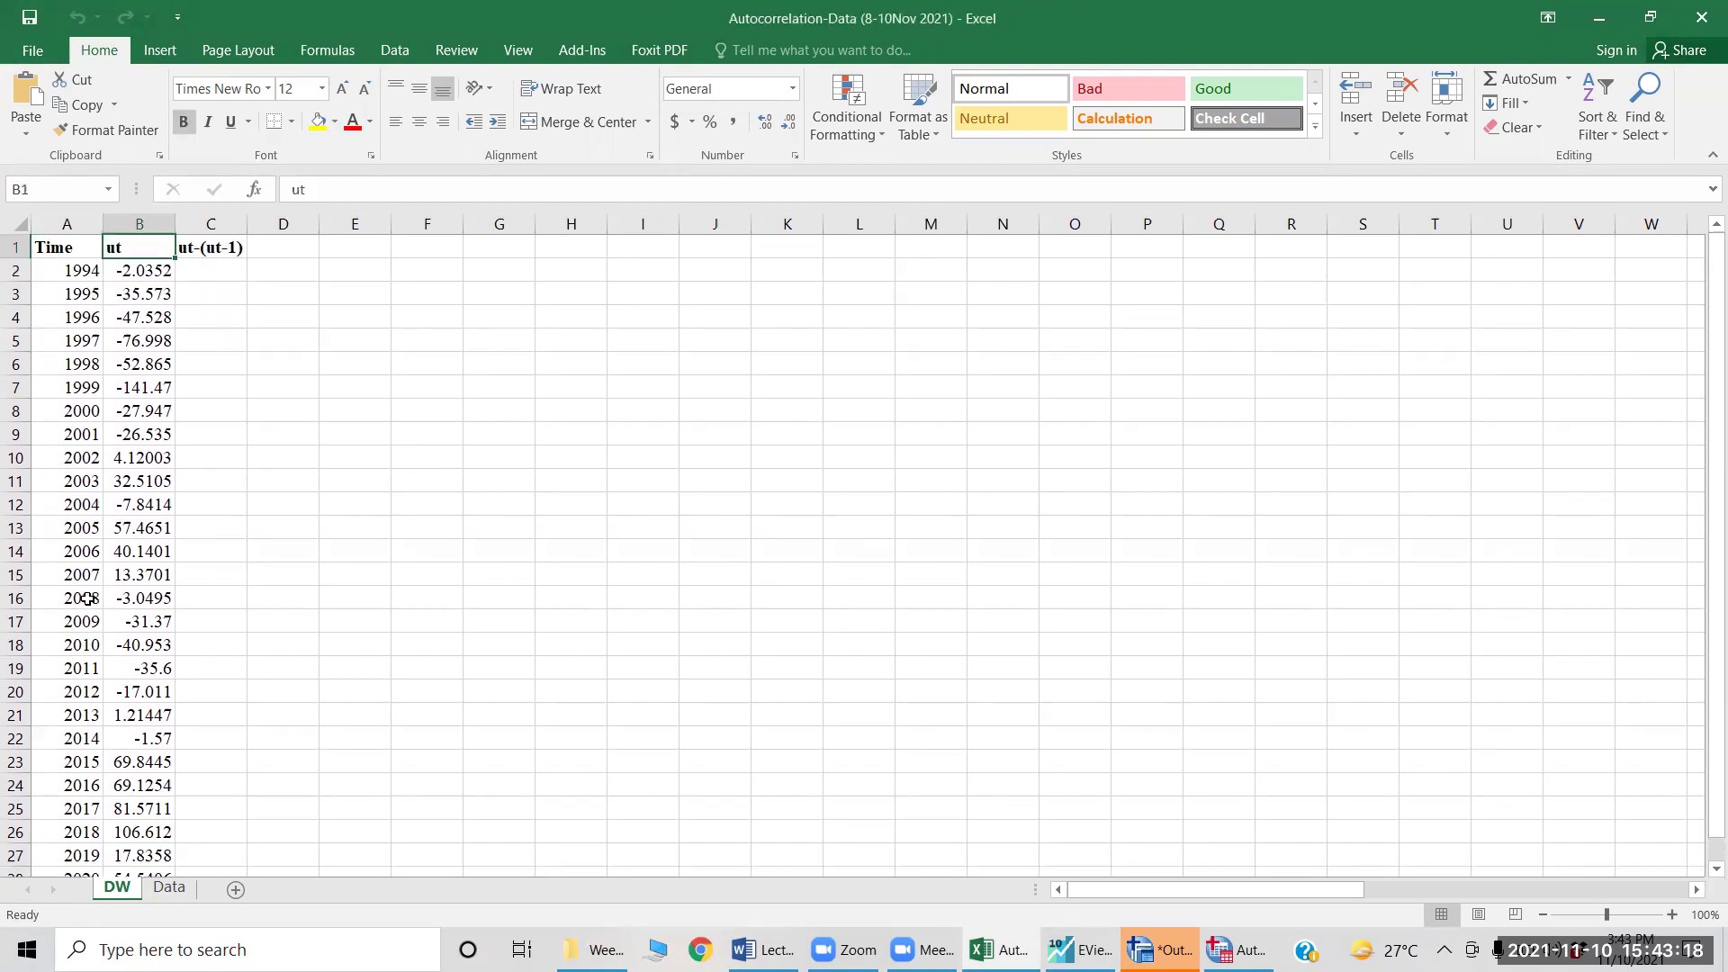
# - Enter the formula =B3-B2 in cell C3 under the ut-(ut-1) heading
pyautogui.press('Right')
pyautogui.press('Down')
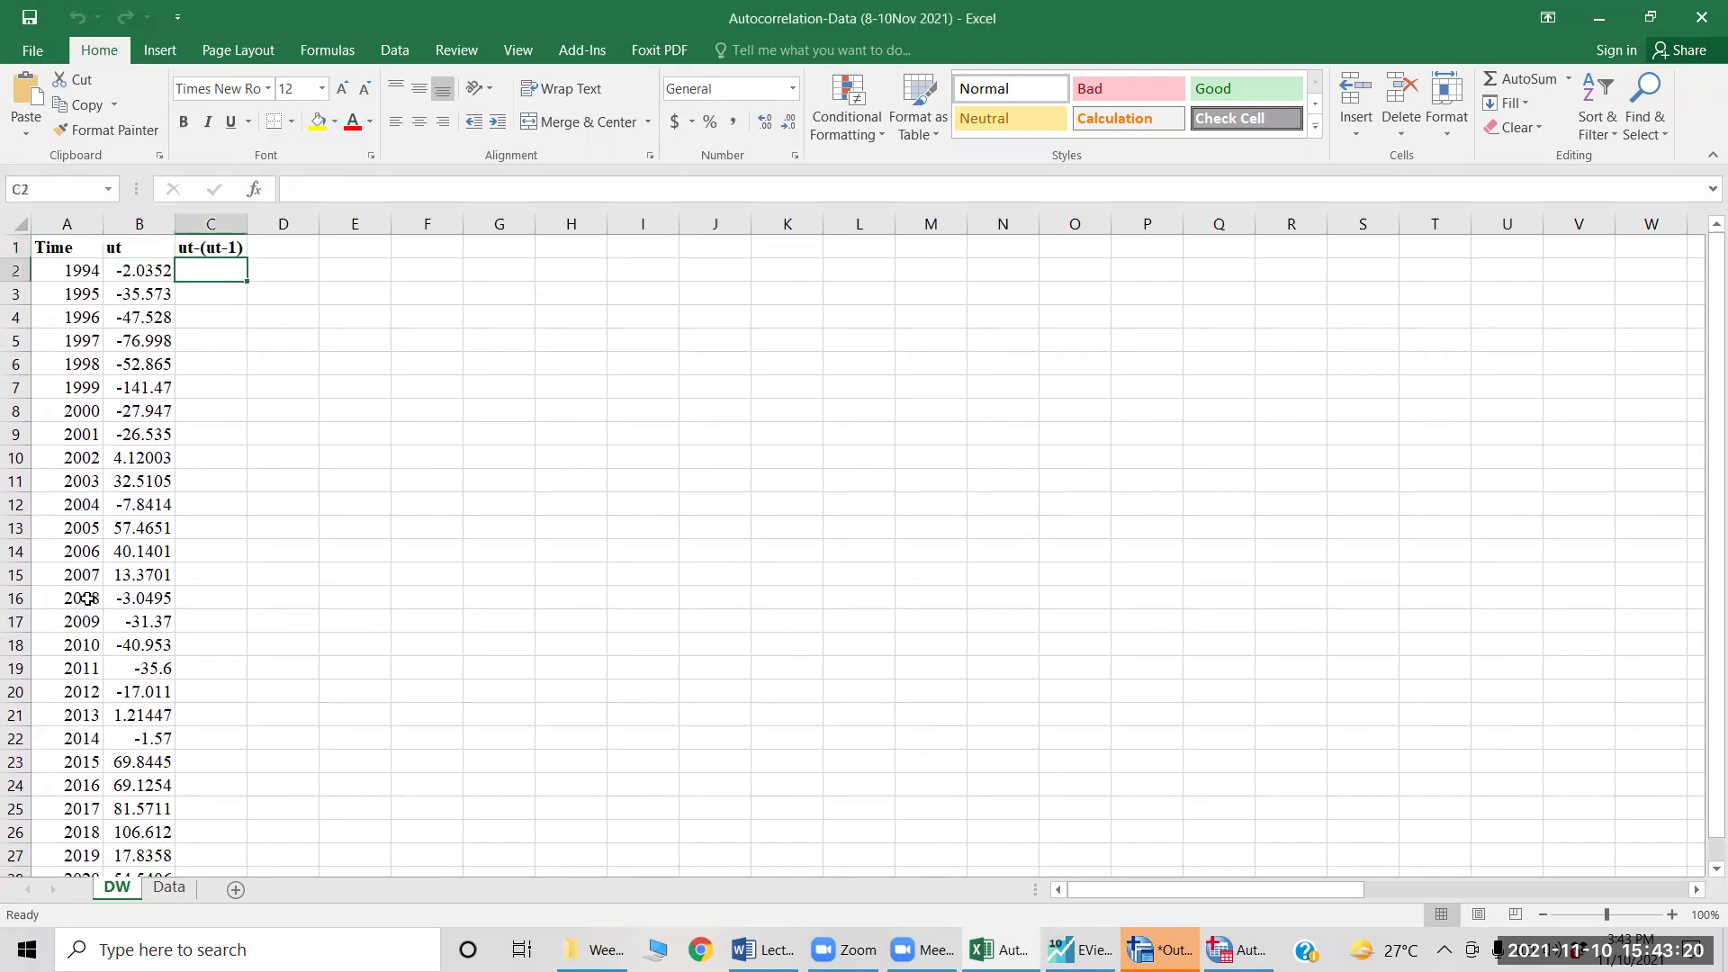
pyautogui.press('Down')
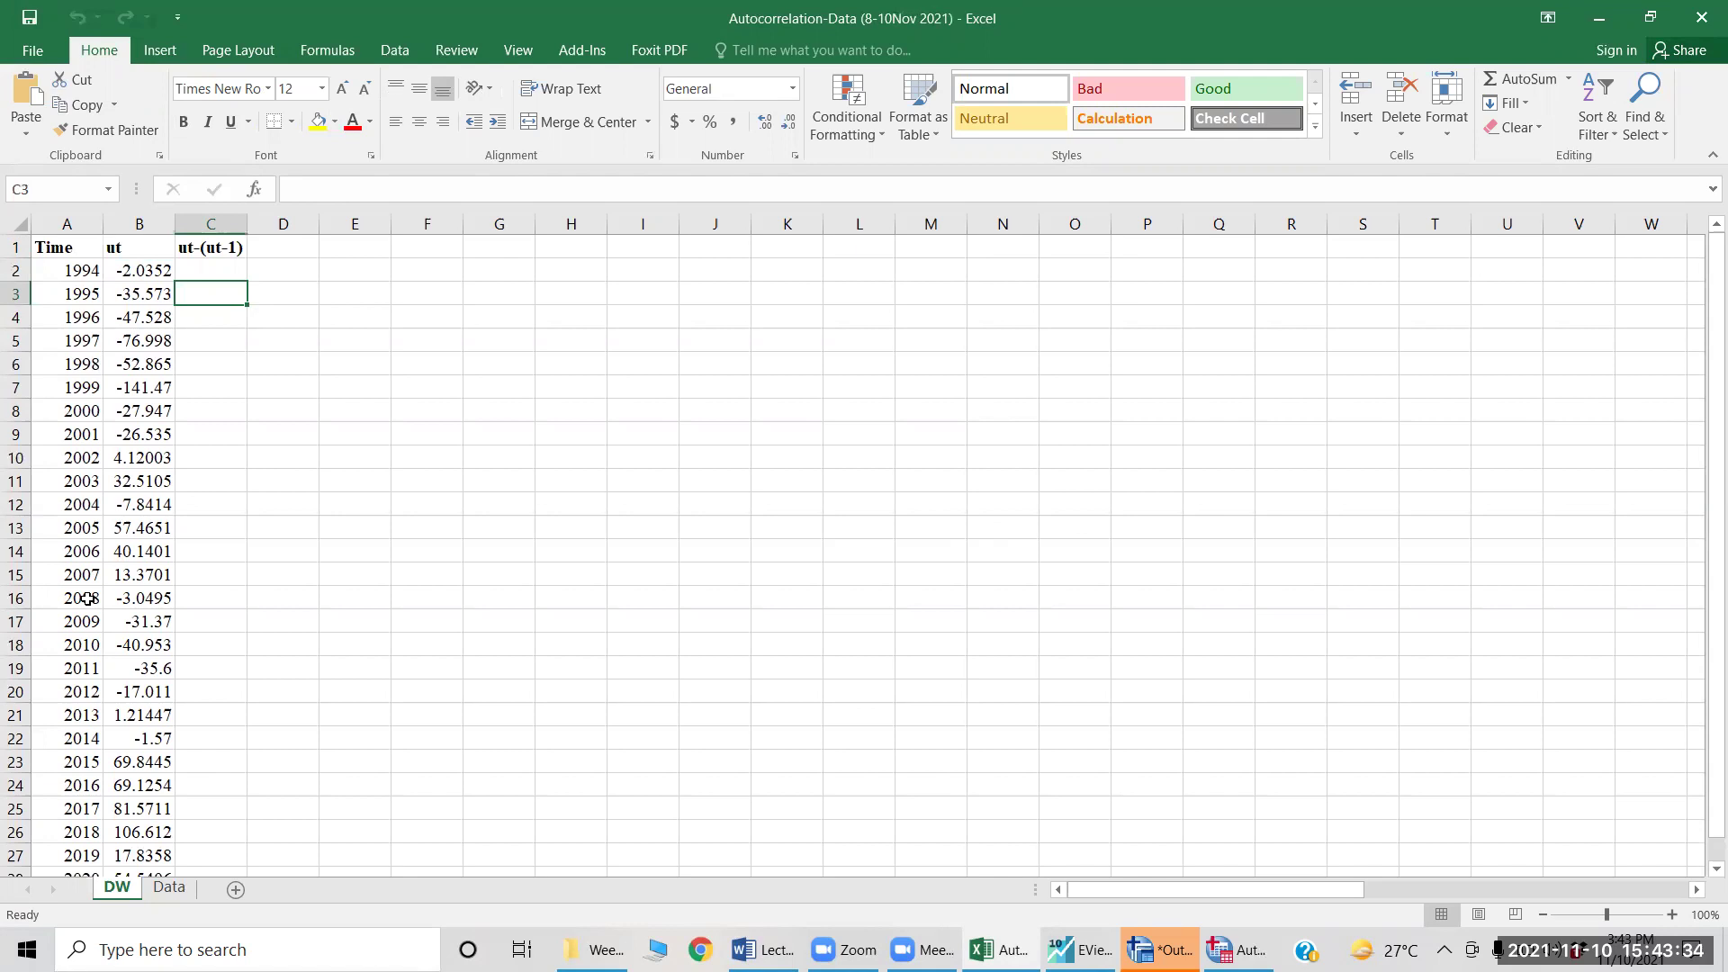
pyautogui.write('=')
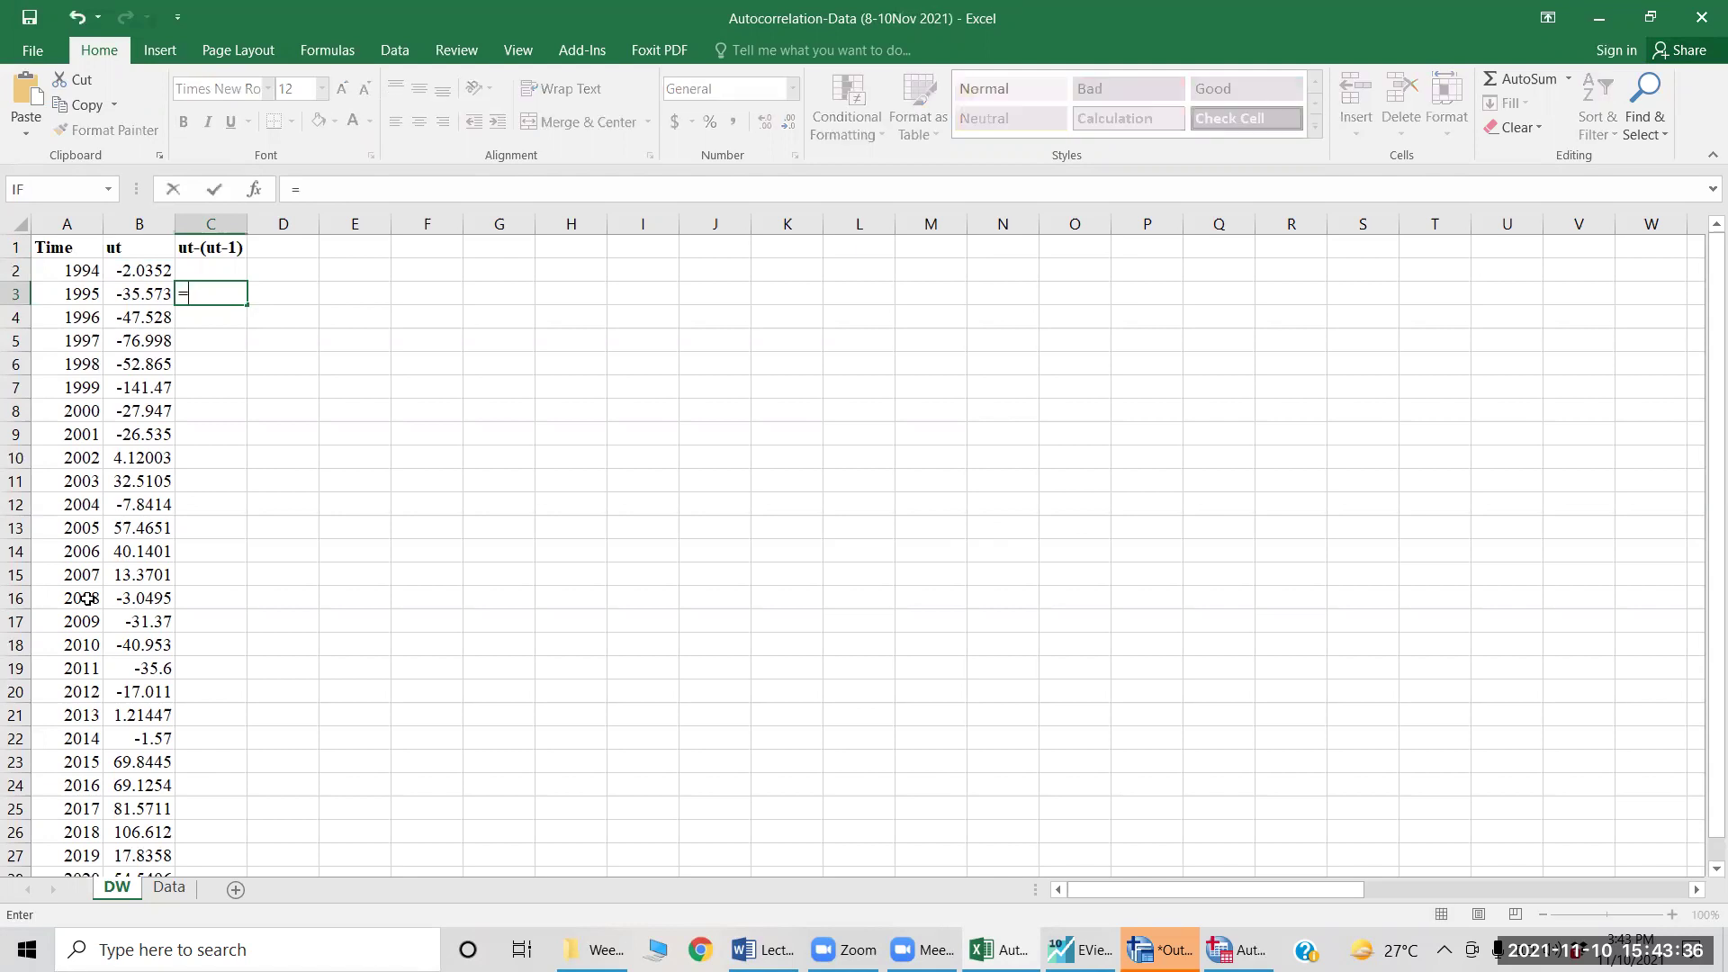
pyautogui.click(123, 300)
pyautogui.write('-')
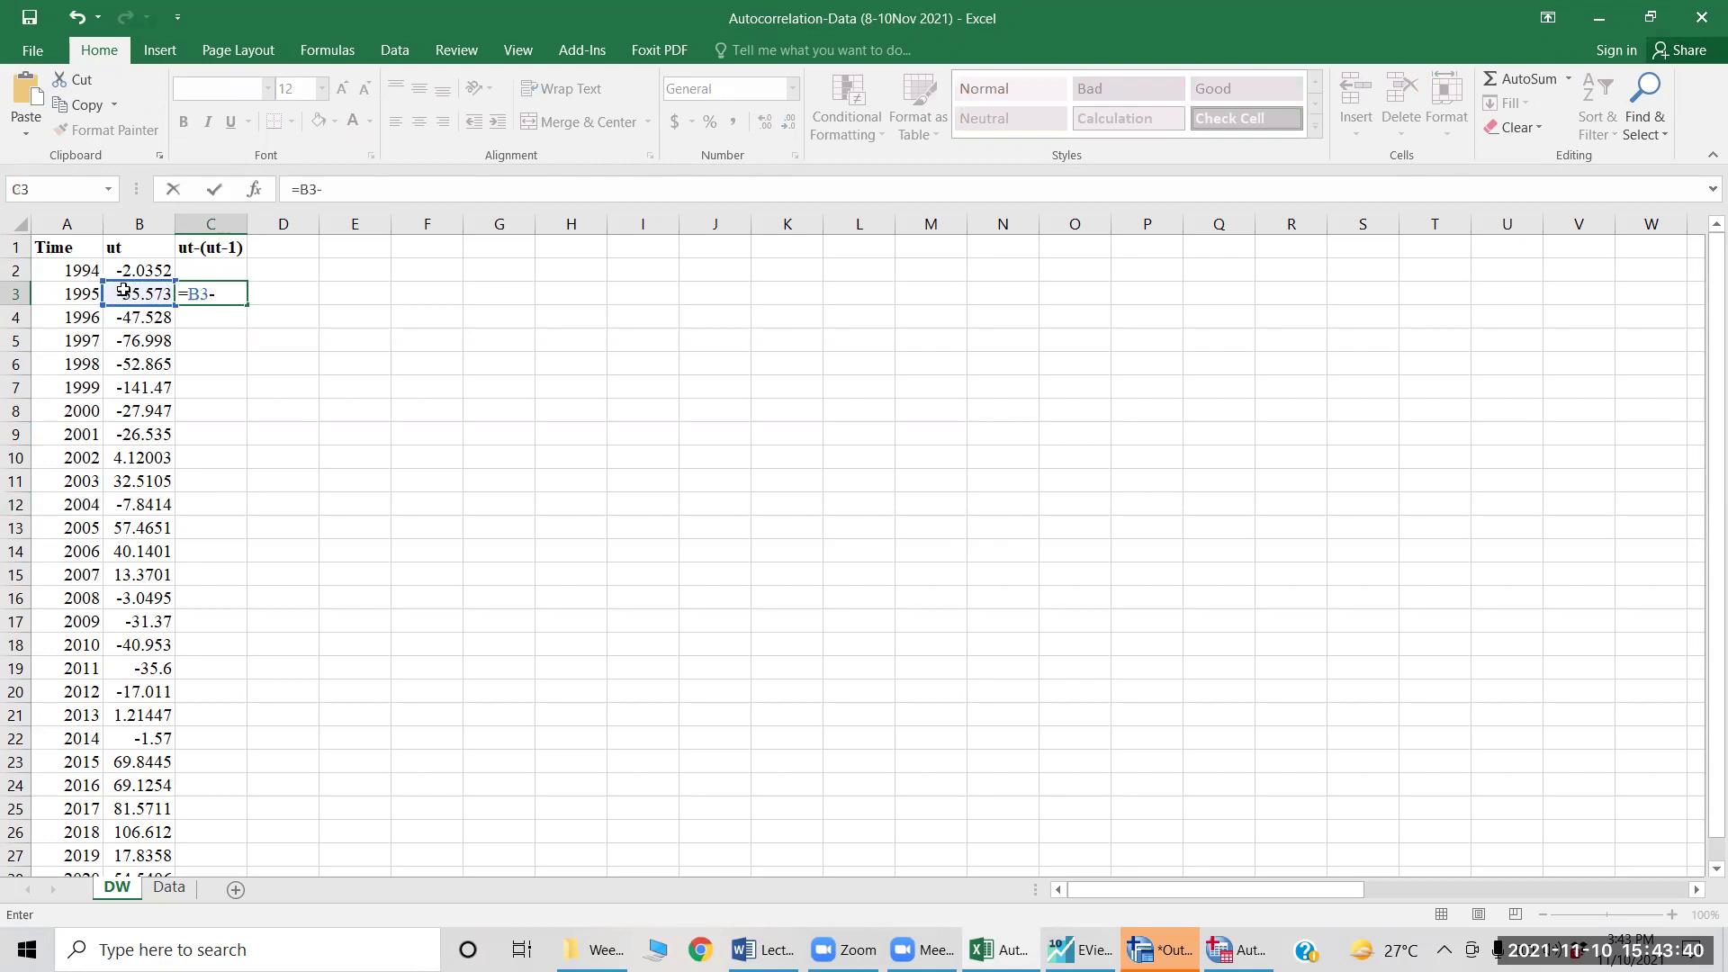
pyautogui.click(120, 269)
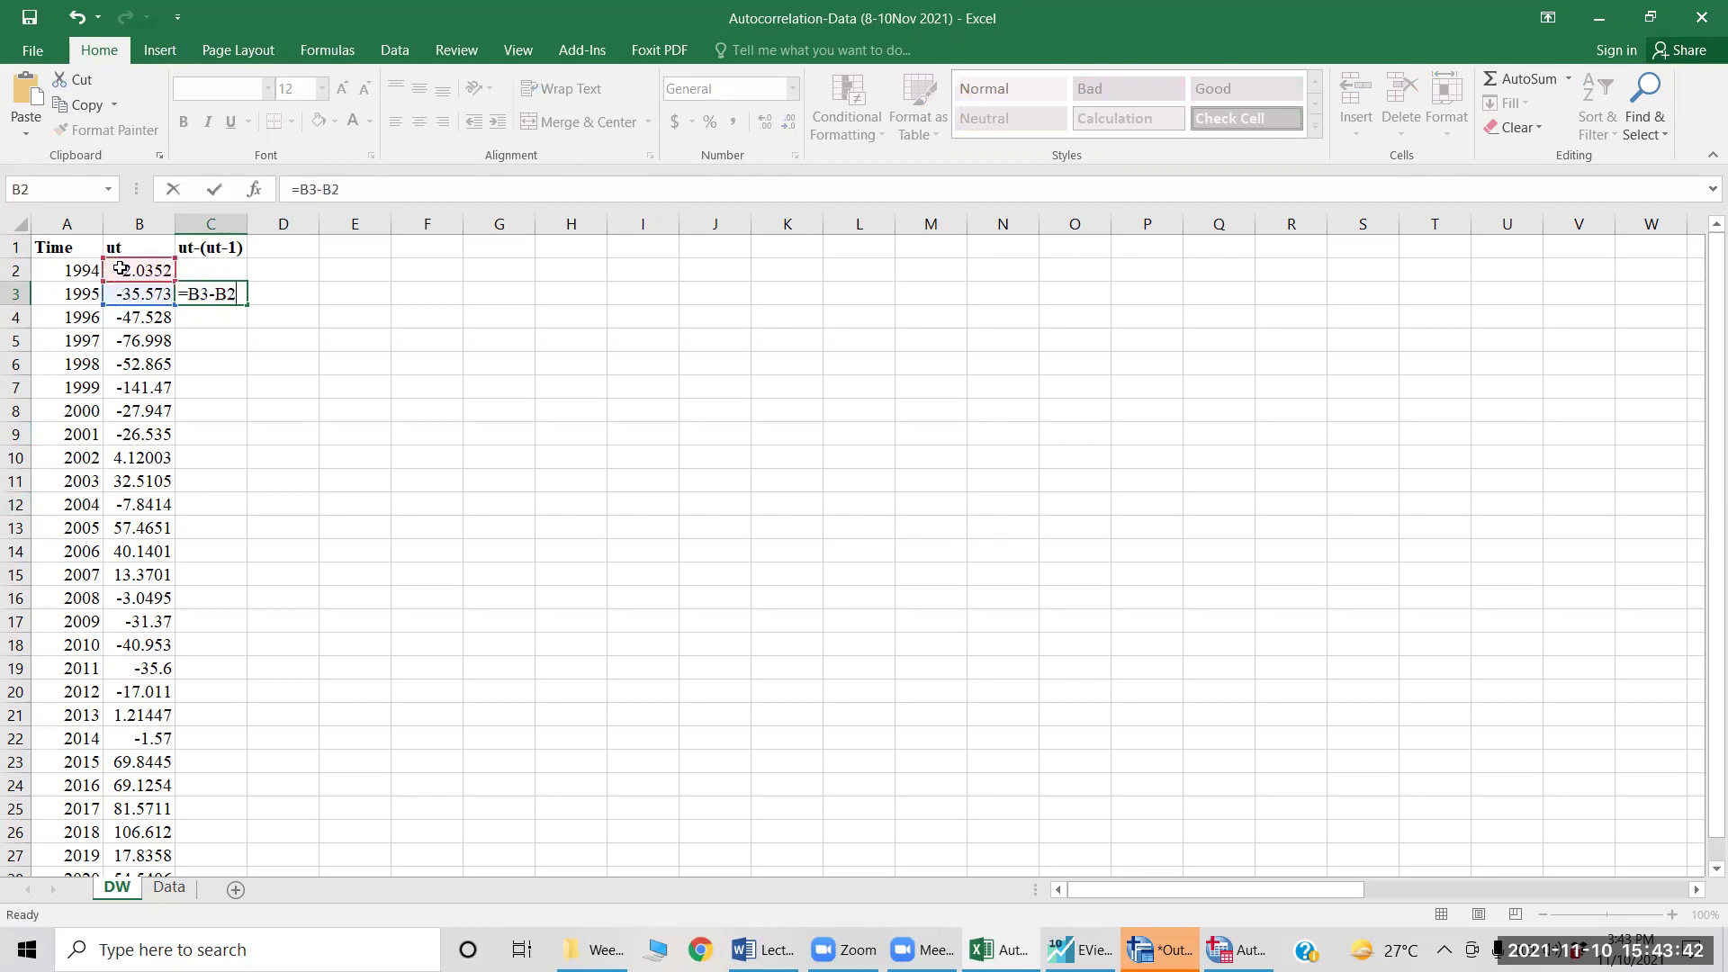
pyautogui.press('Return')
pyautogui.press('Up')
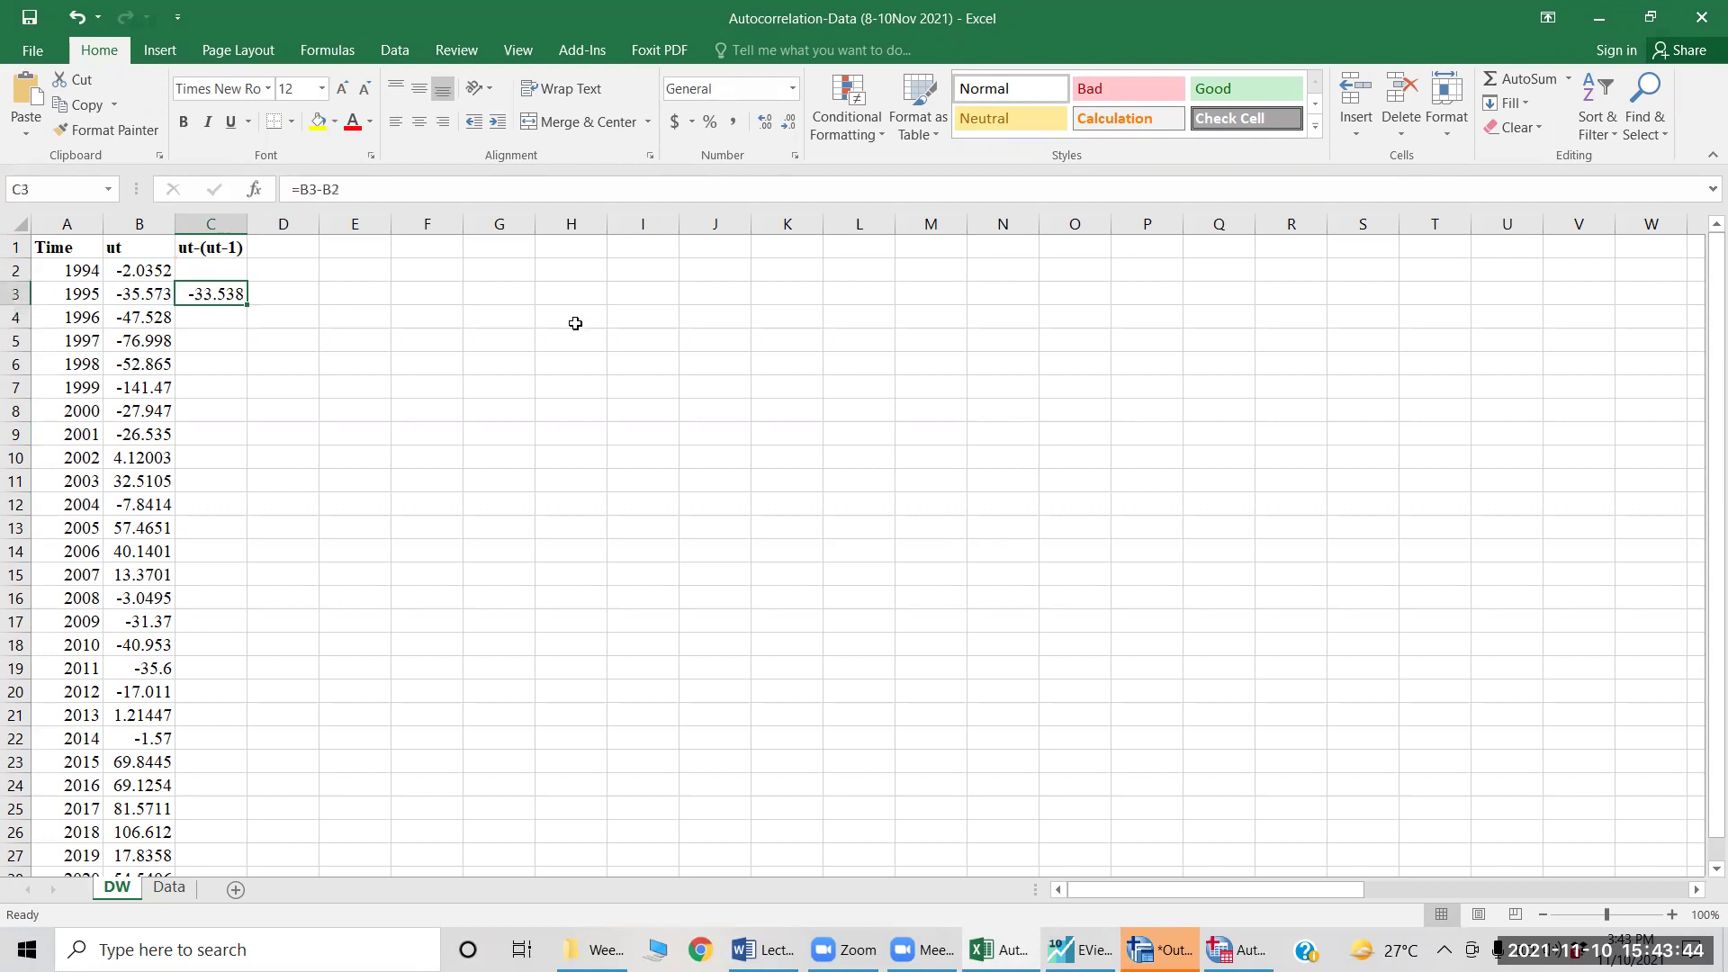
# - Fill the C3 difference formula down column C to the 2020 row and check the end of the column
pyautogui.doubleClick(249, 305)
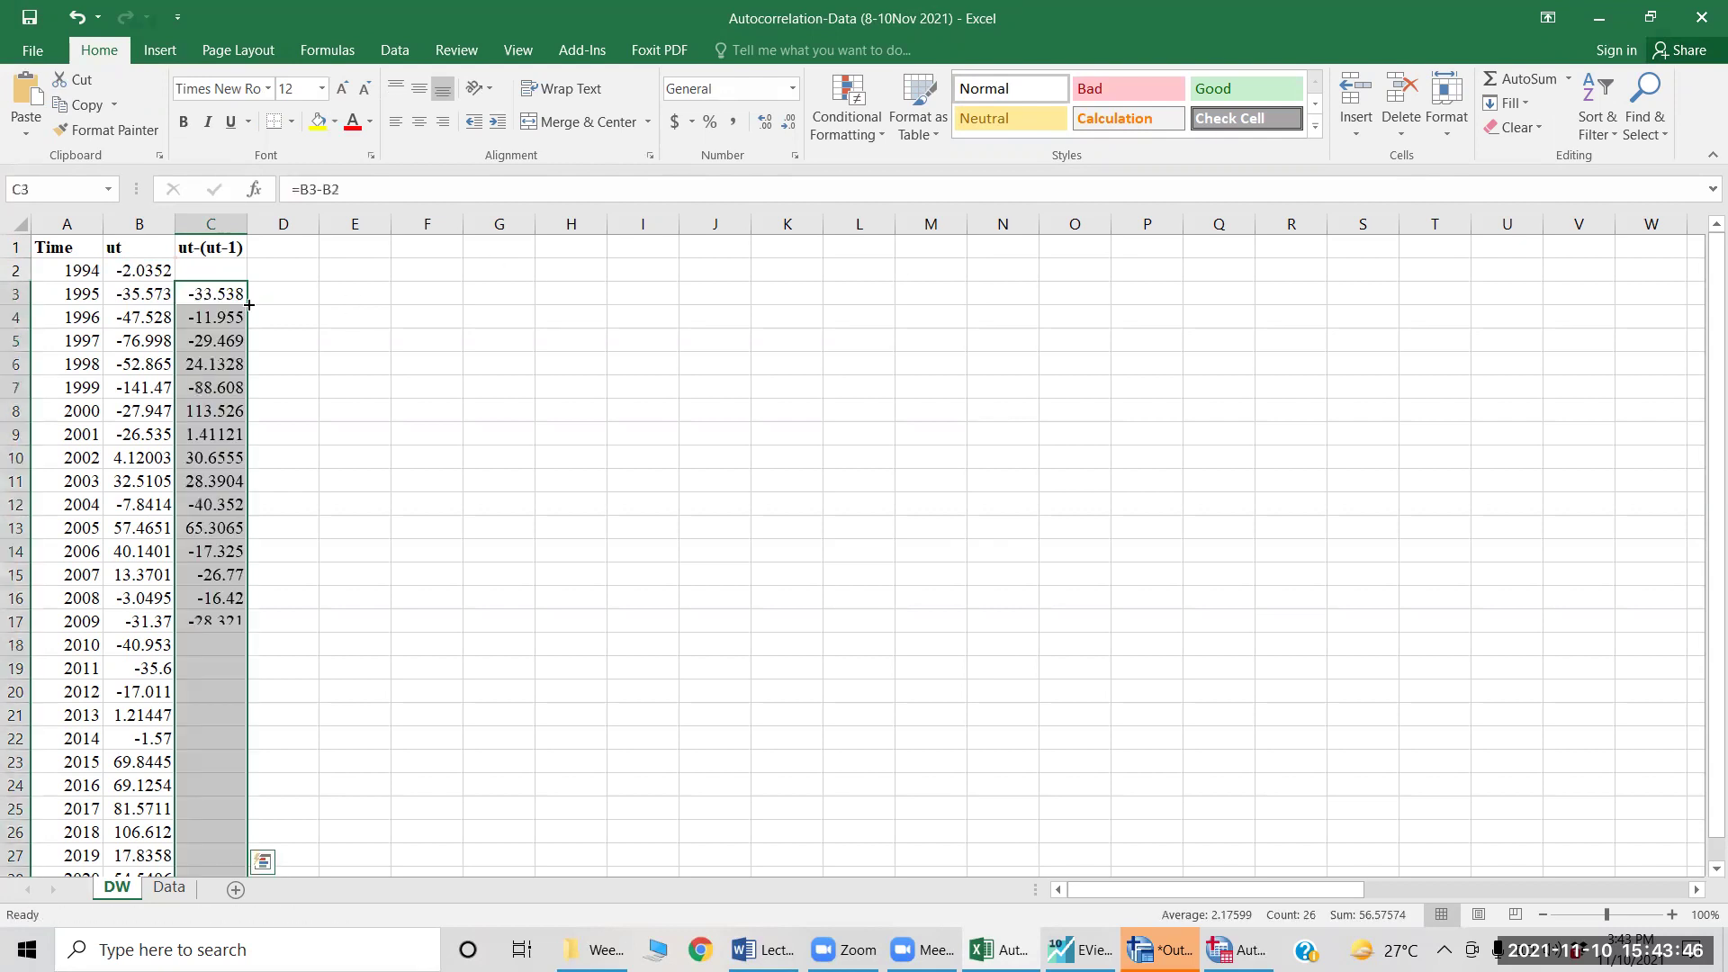
pyautogui.click(196, 447)
pyautogui.hotkey('ctrl', 'Down')
pyautogui.press('Down')
pyautogui.scroll(-1, 195, 445)
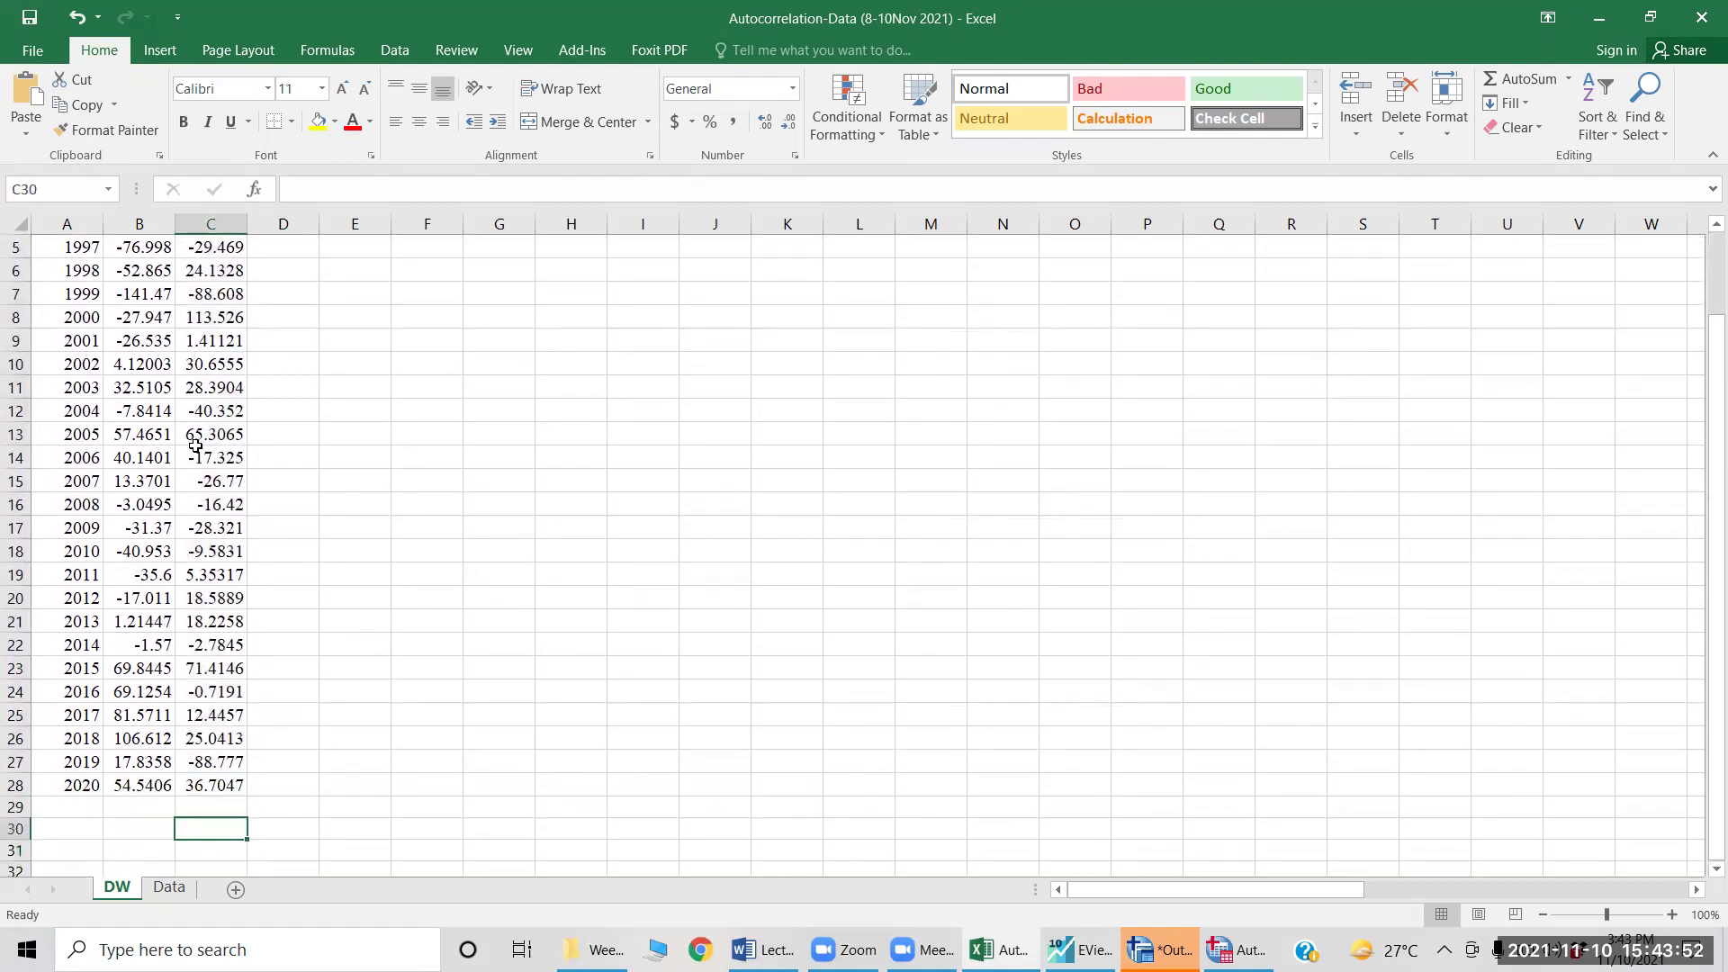
# - Make the empty cells B29:D30 below the data bold
pyautogui.press('Left')
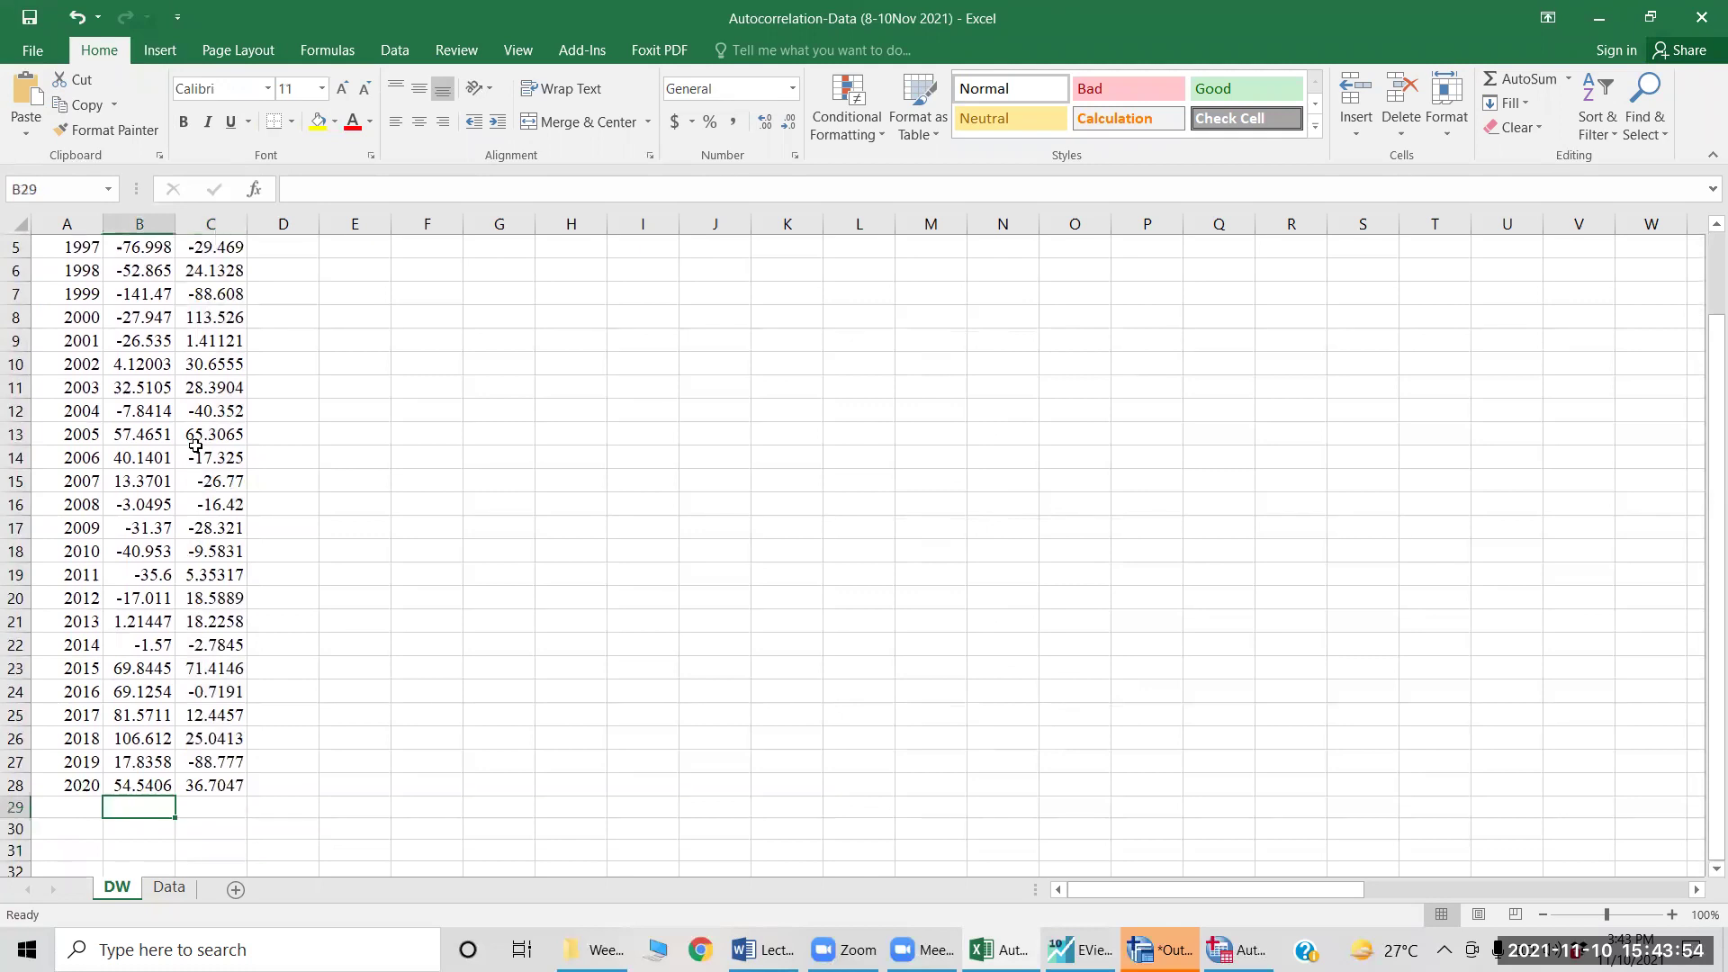
pyautogui.hotkey('shift', 'Right')
pyautogui.hotkey('shift', 'Right')
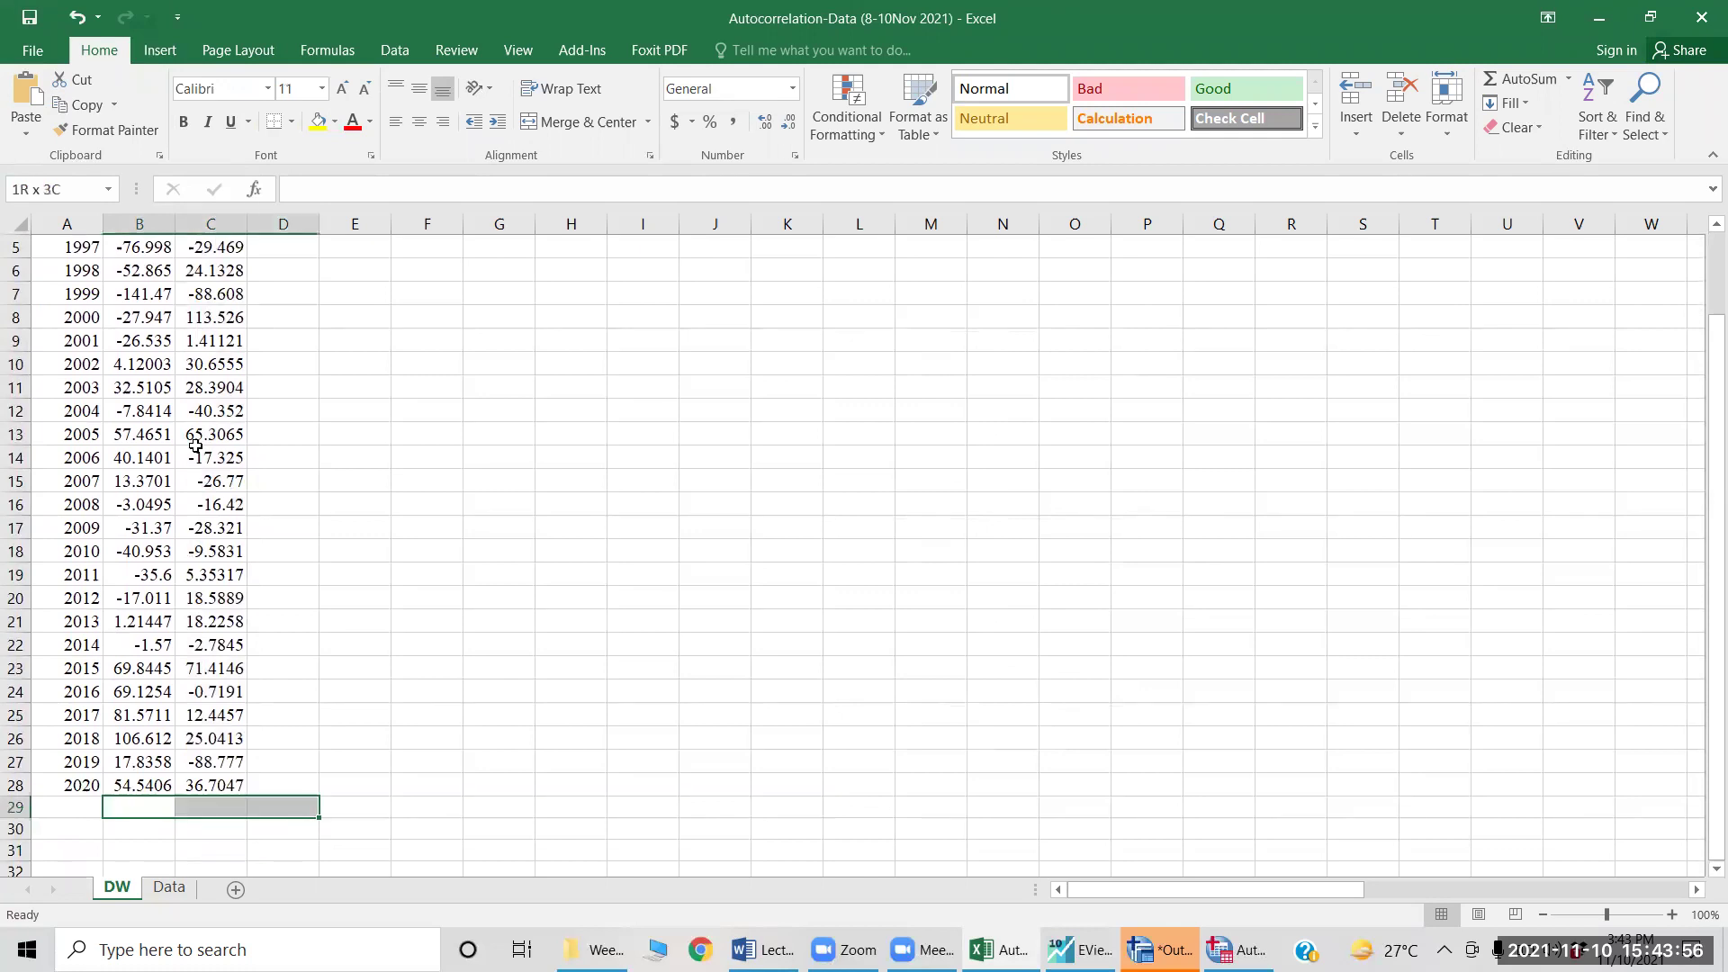
pyautogui.hotkey('shift', 'Down')
pyautogui.hotkey('ctrl', 'b')
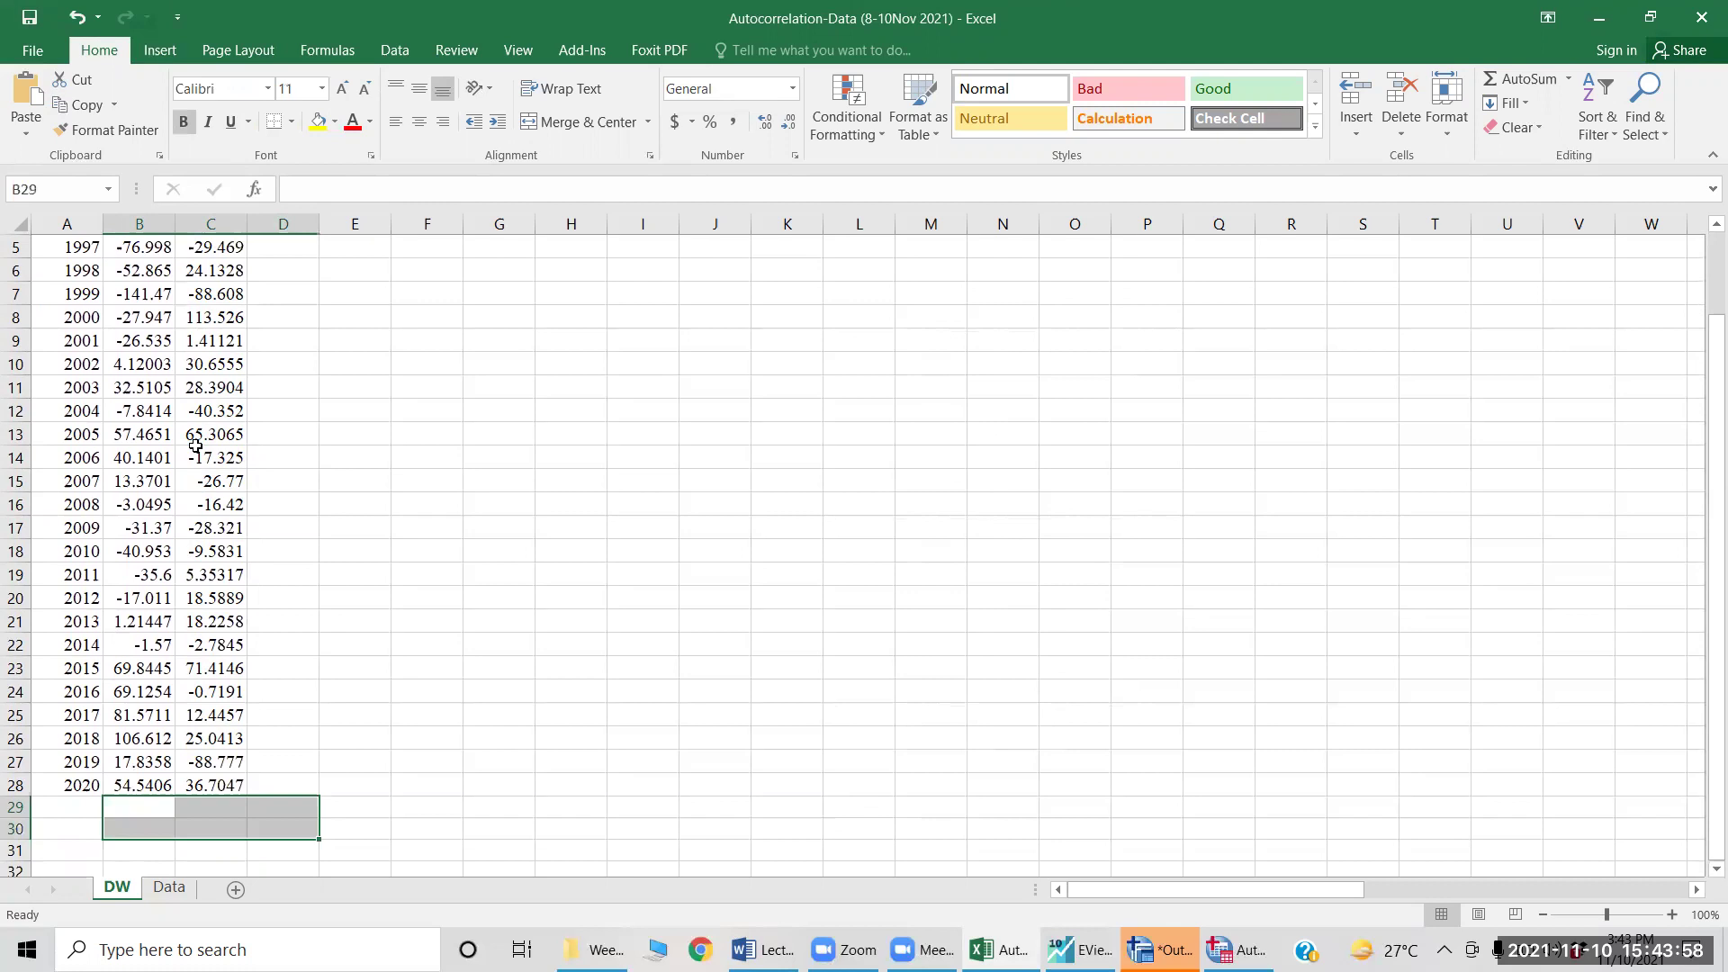
# - Enter the formula =SUMSQ(B2:B28) in cell B29 to sum the squared ut residuals
pyautogui.press('Left')
pyautogui.press('Right')
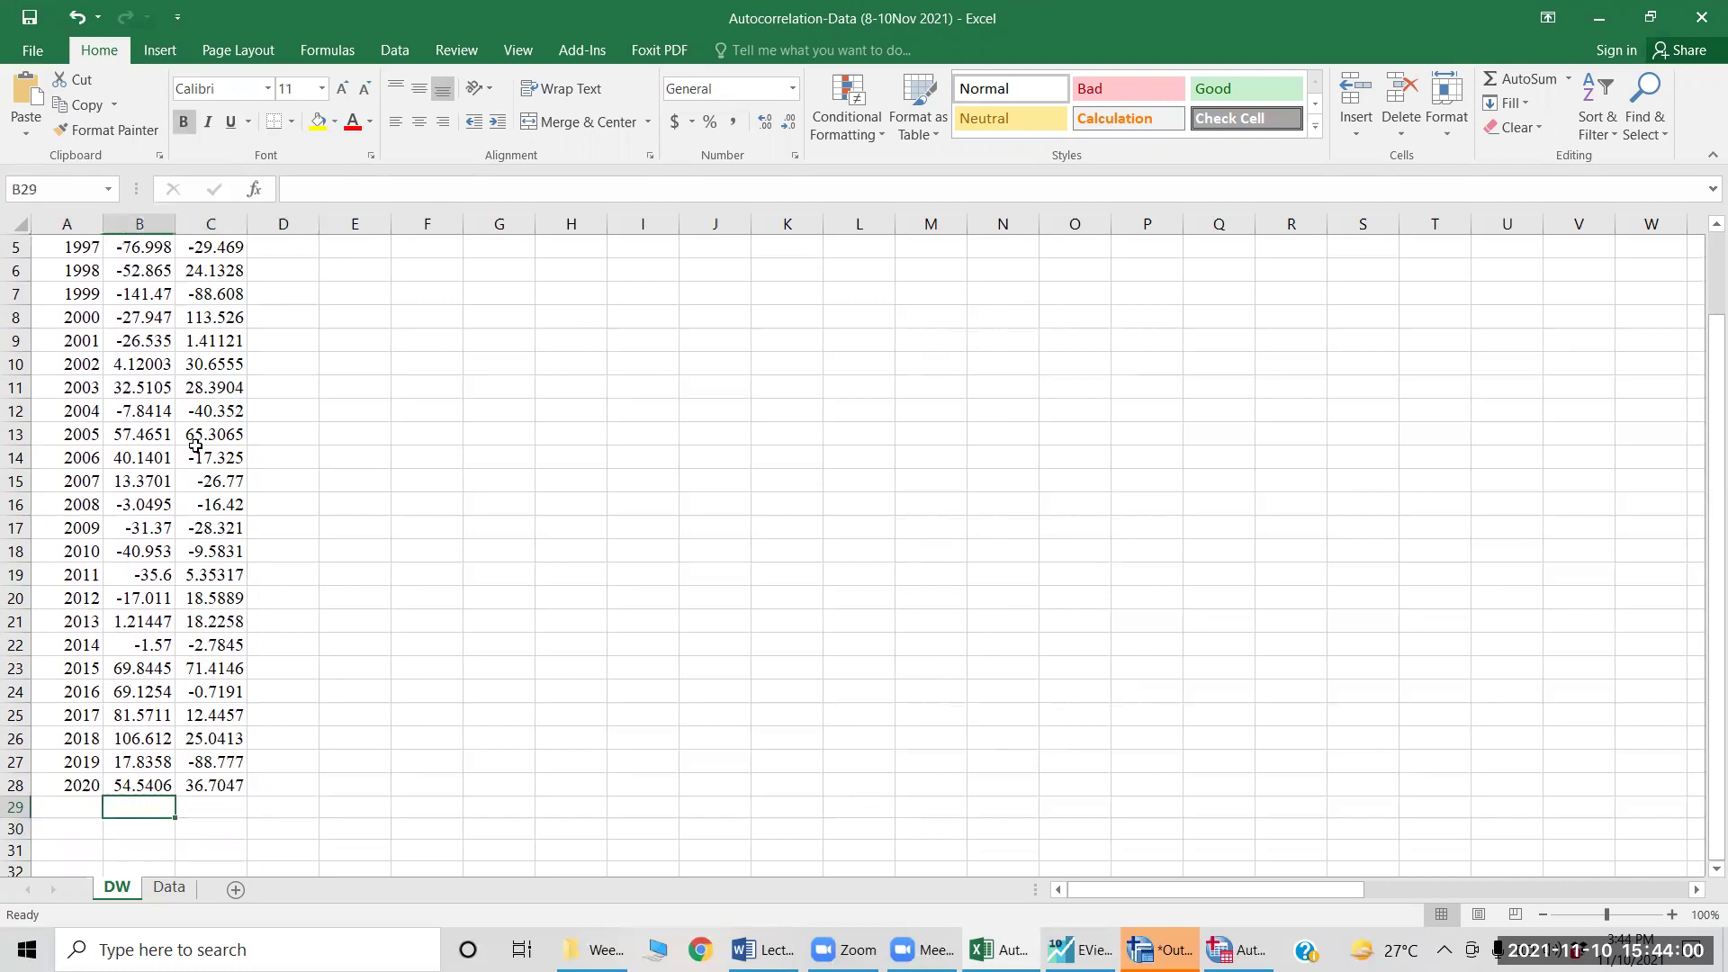
pyautogui.write('=')
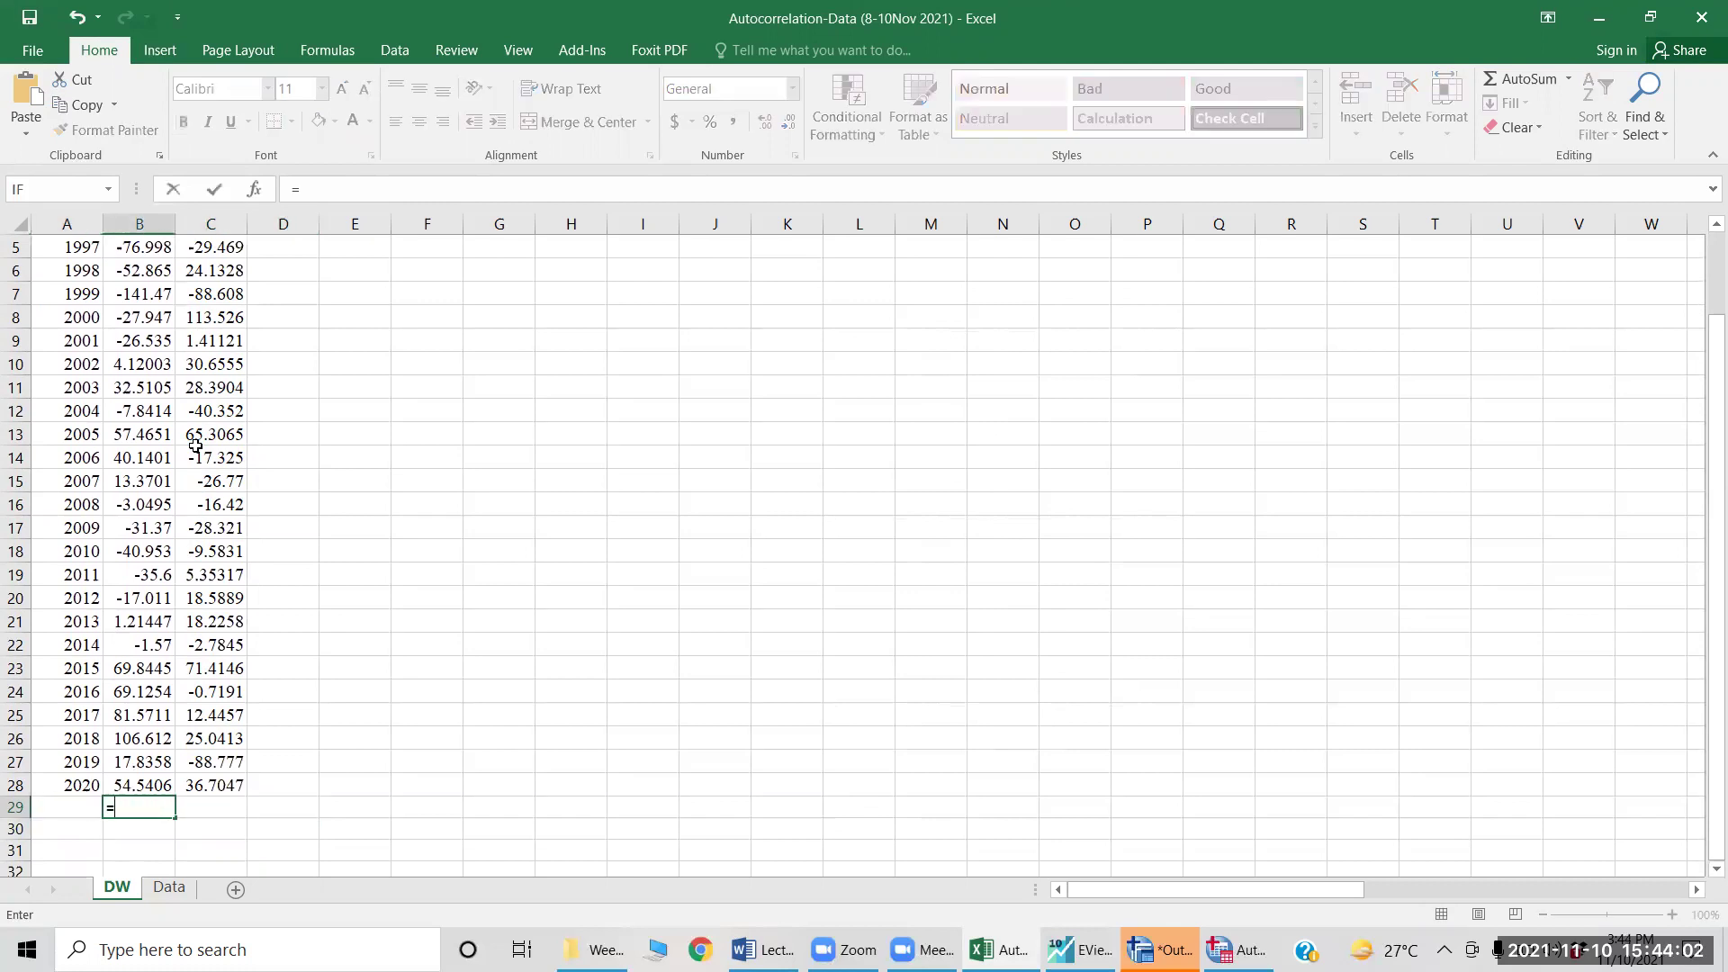
pyautogui.write('sum')
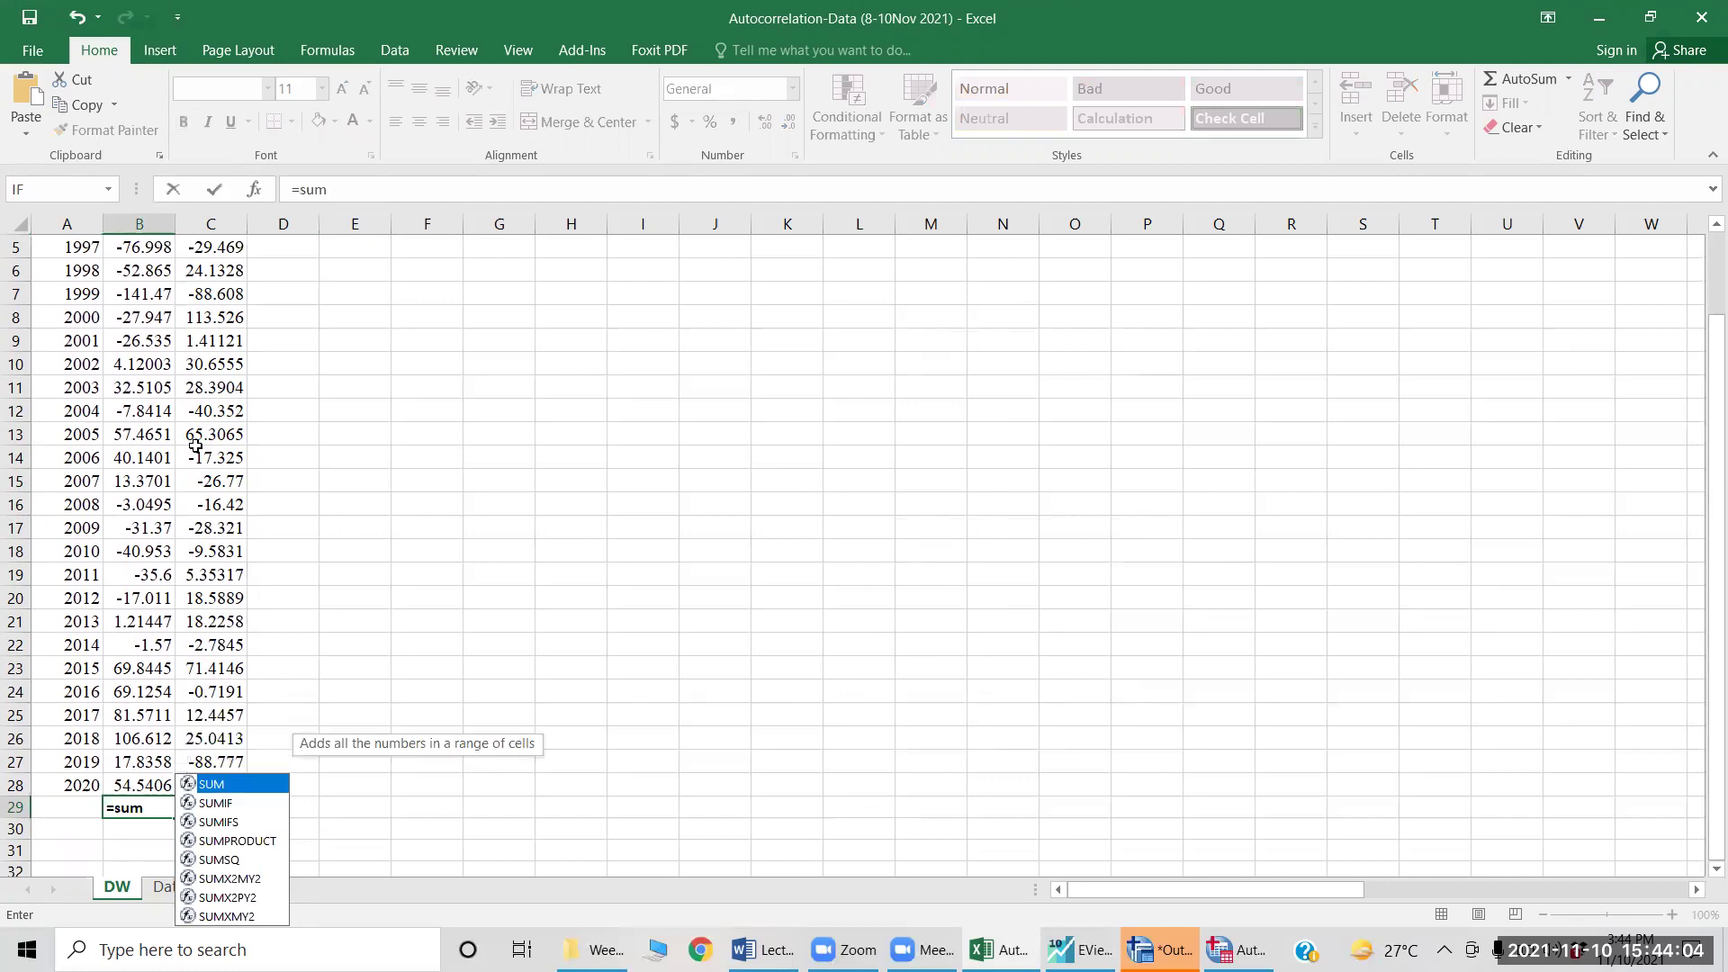
pyautogui.write('sq')
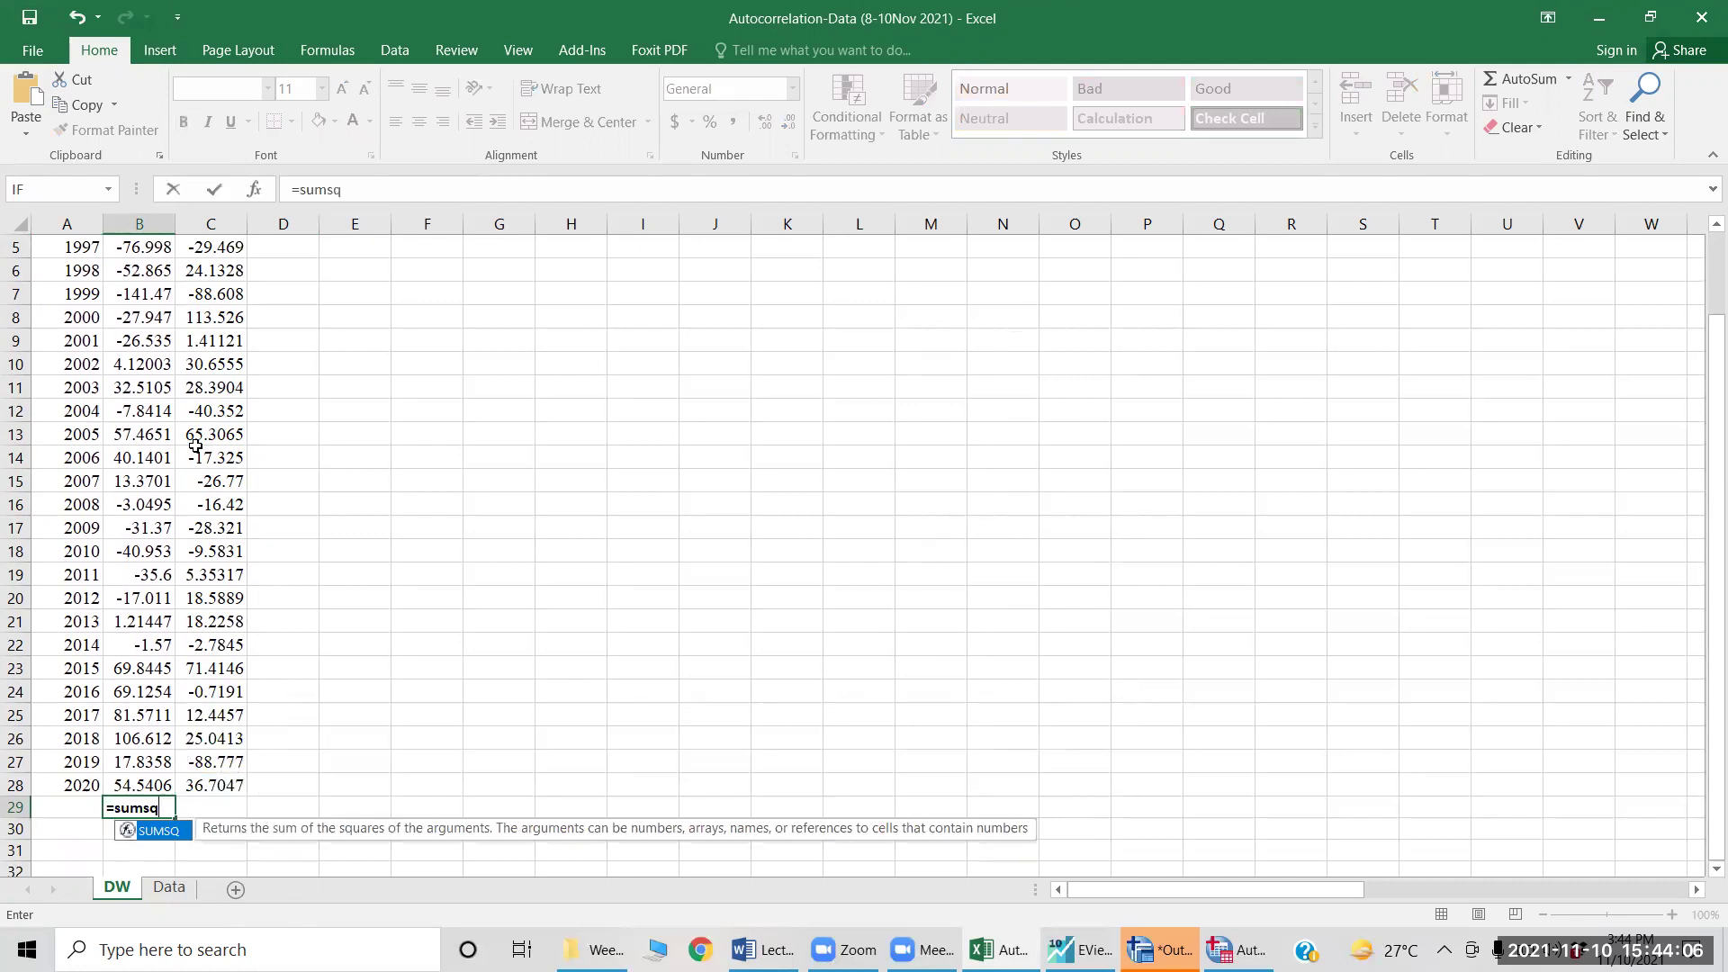
pyautogui.write('(')
pyautogui.click(150, 784)
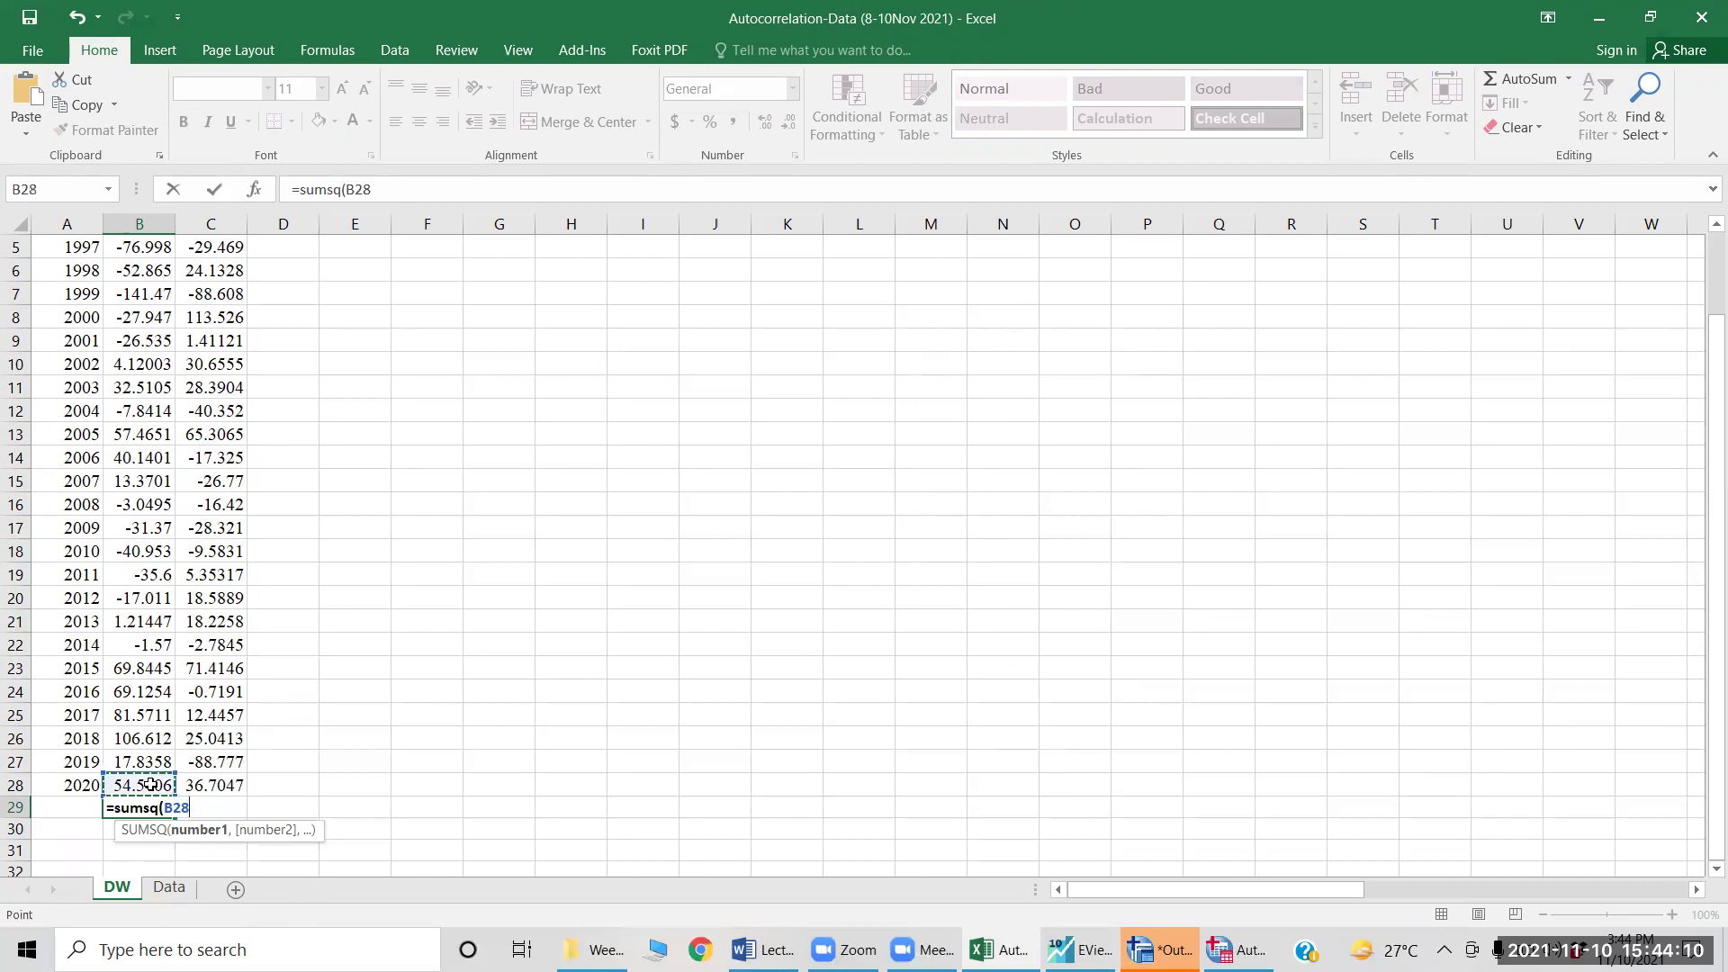
pyautogui.hotkey('ctrl', 'shift', 'Up')
pyautogui.press('Return')
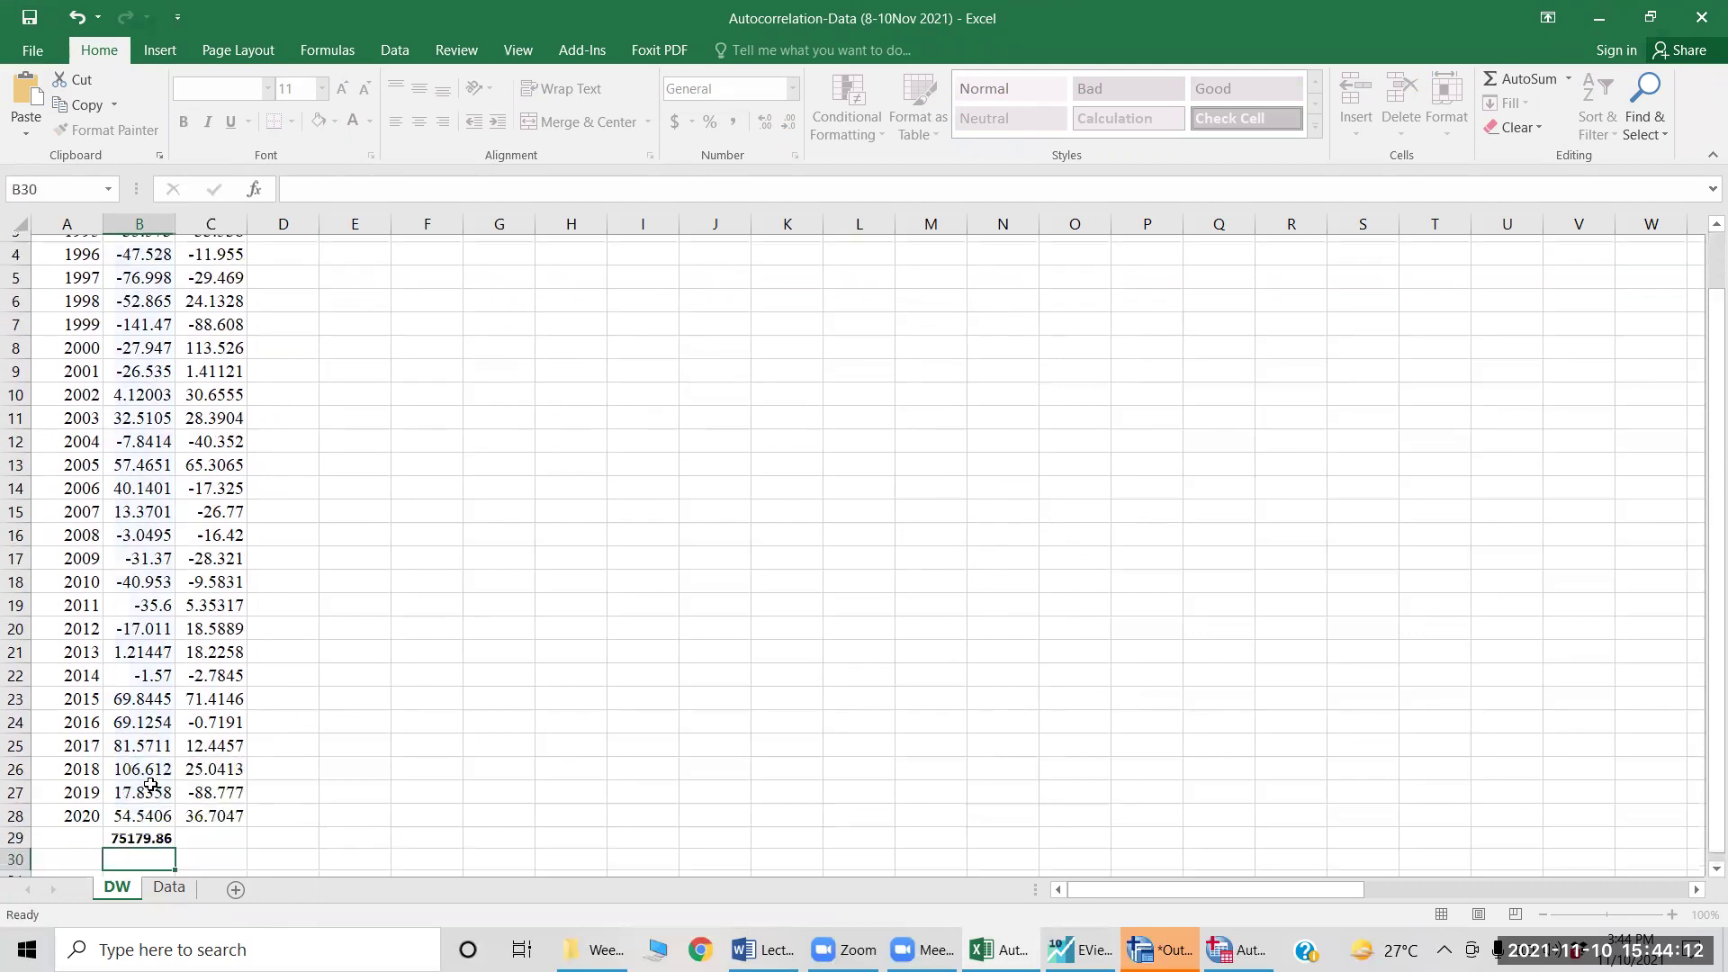
# - Enter the formula =SUMSQ(C3:C28) in cell C29 to sum the squared ut-(ut-1) differences
pyautogui.press('Up')
pyautogui.press('Right')
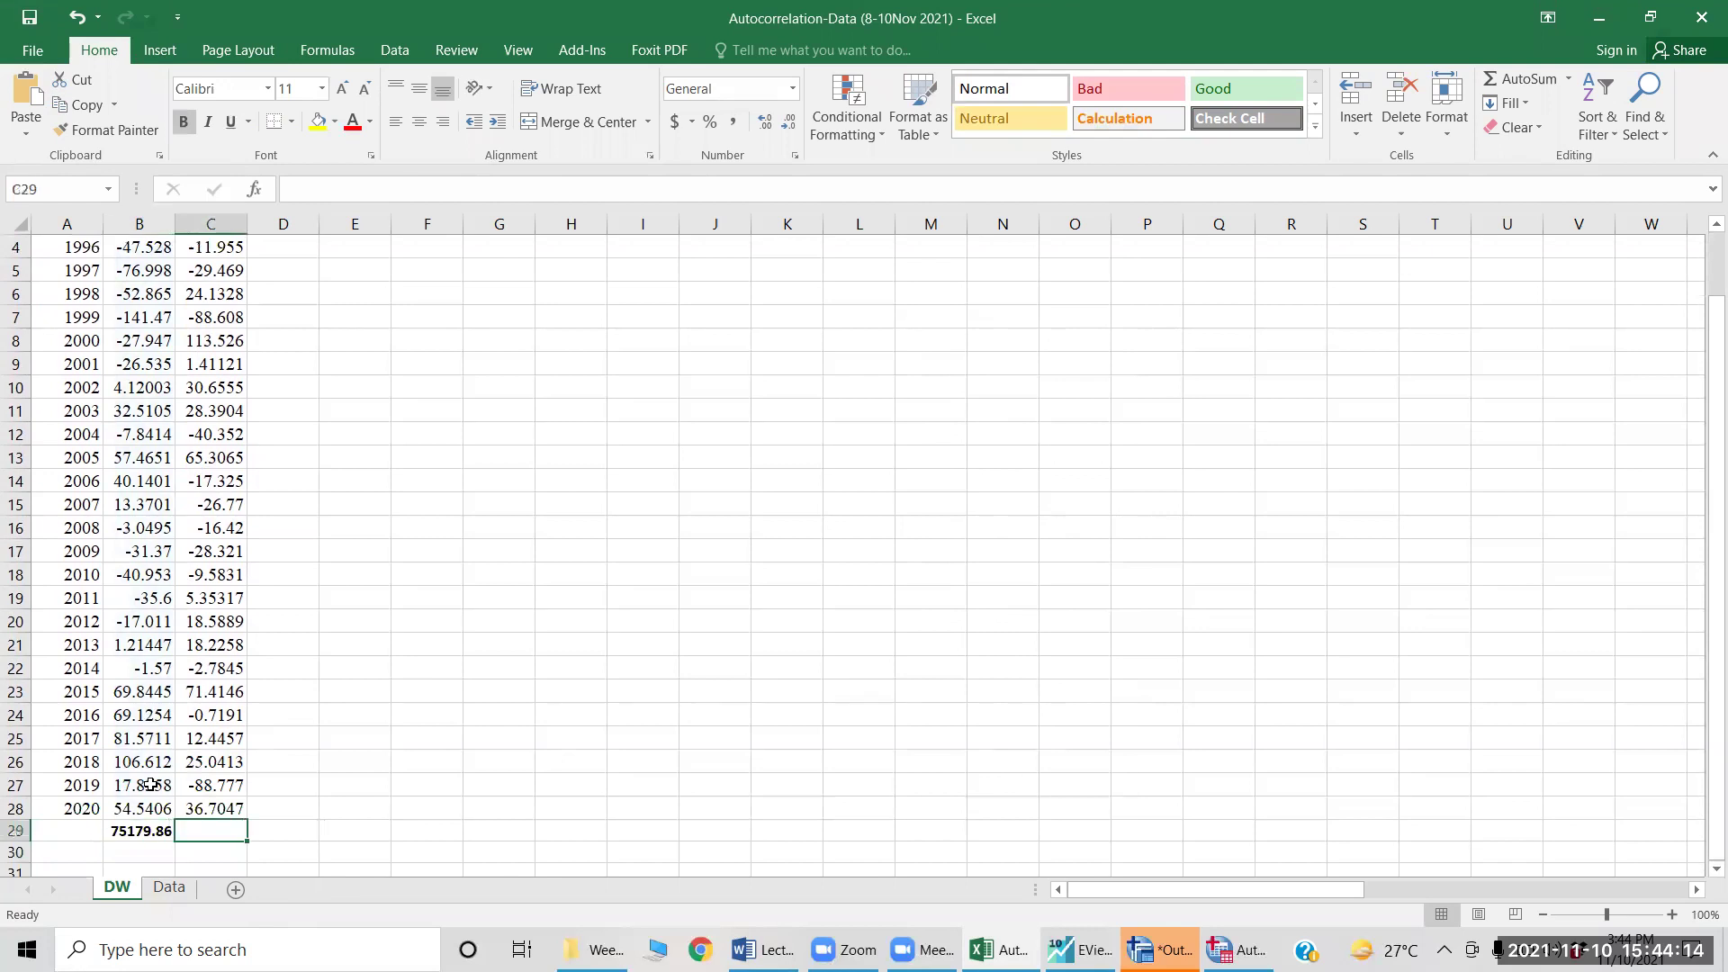
pyautogui.write('=su')
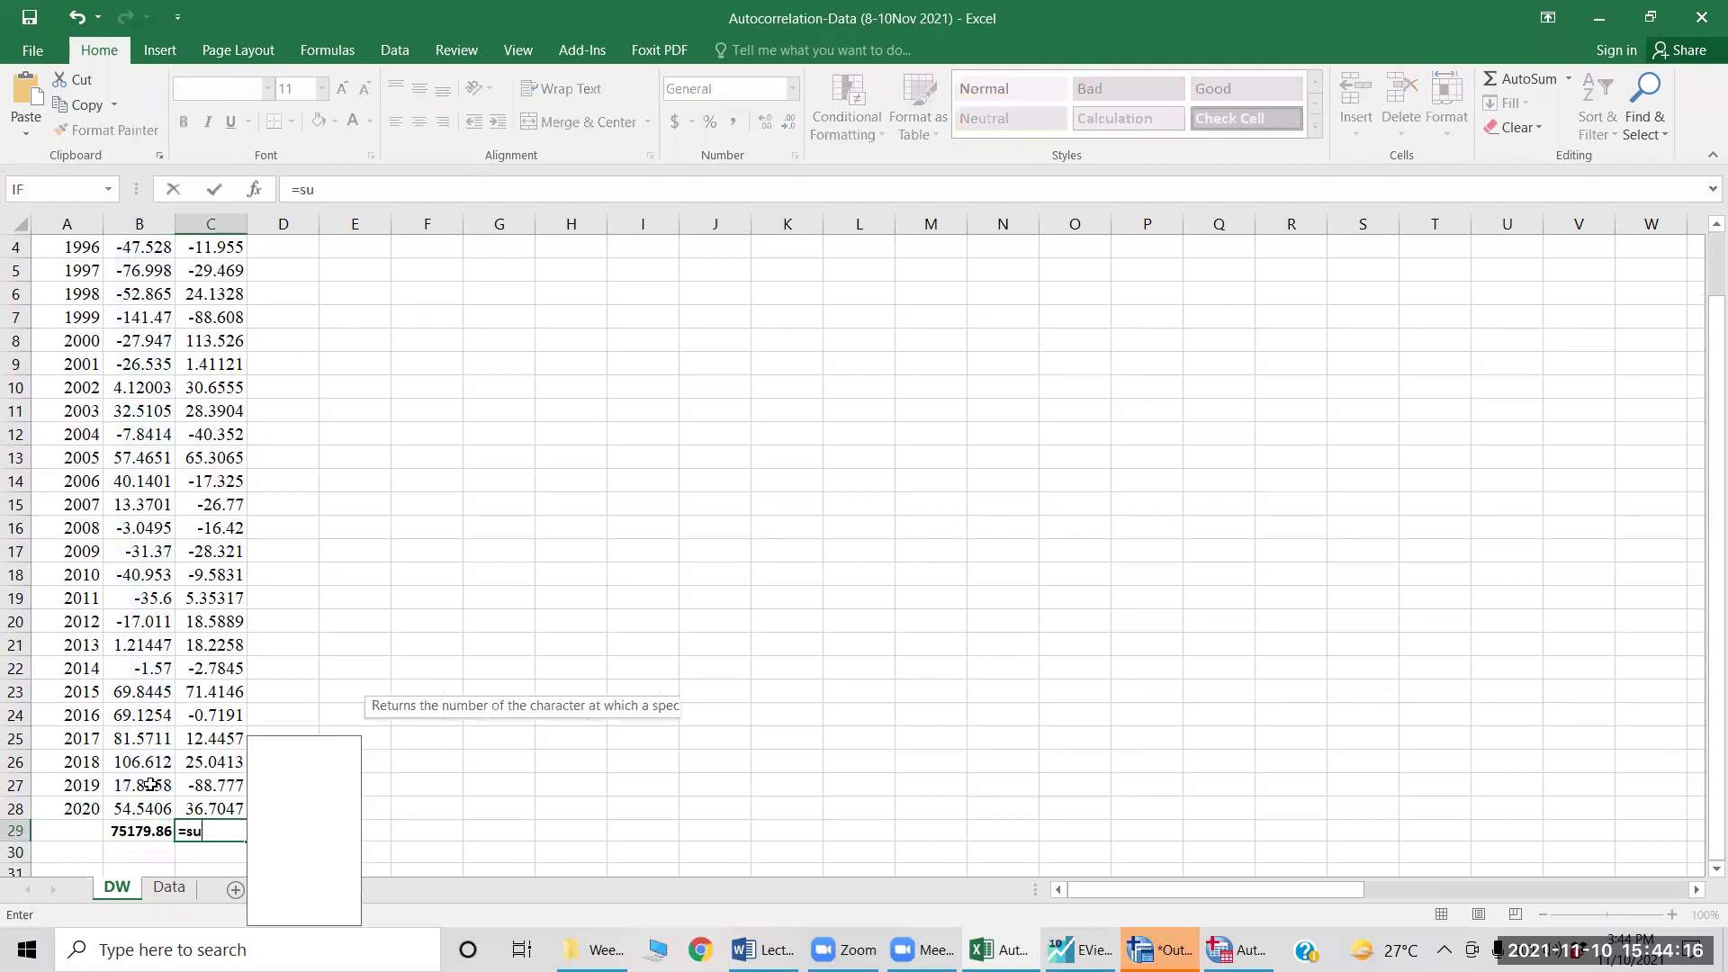
pyautogui.write('m')
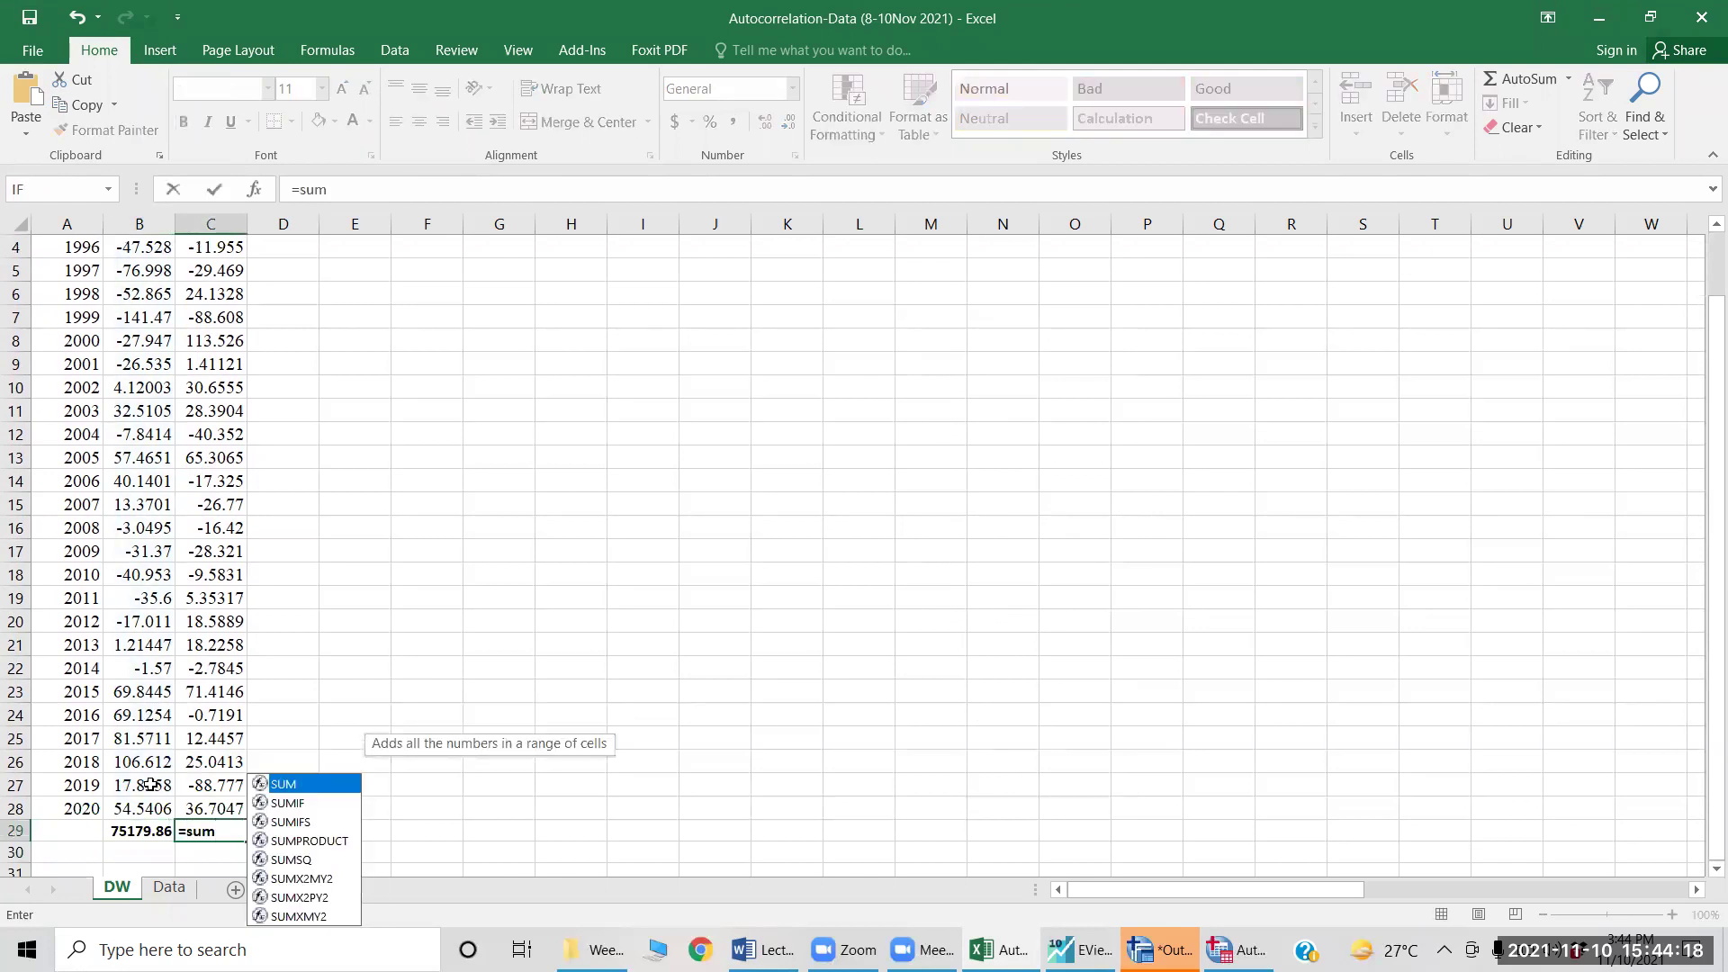
pyautogui.write('sq')
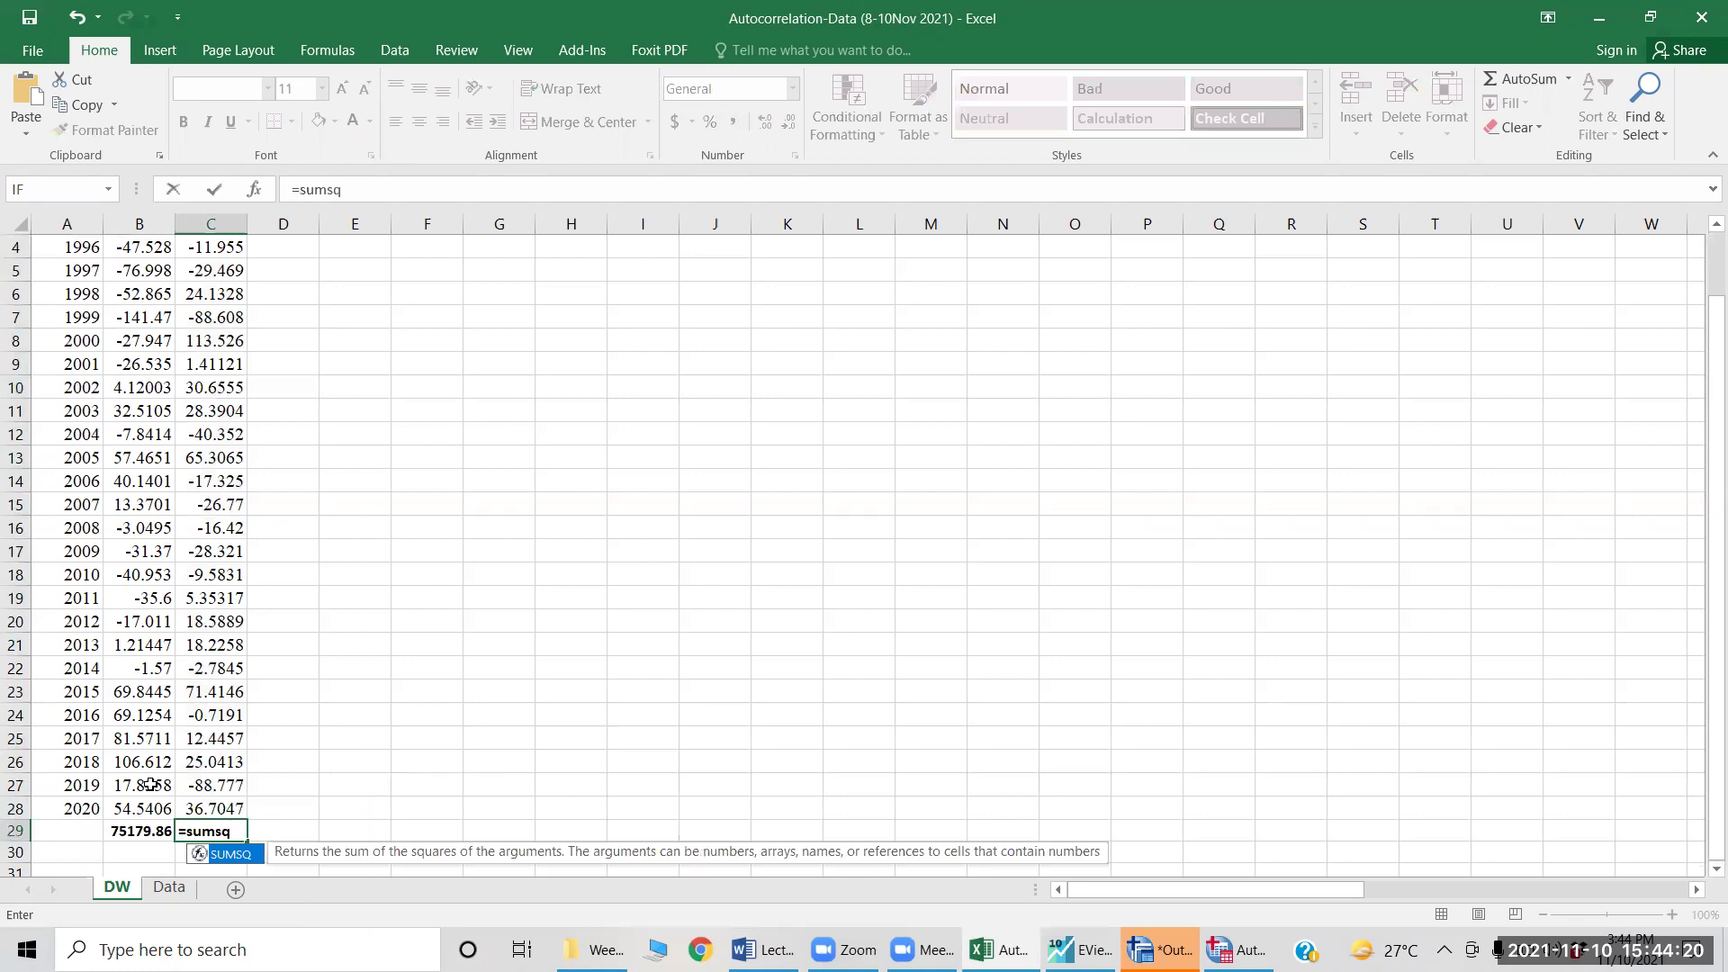
pyautogui.write('(')
pyautogui.click(218, 807)
pyautogui.hotkey('shift', 'Up')
pyautogui.hotkey('shift', 'Up')
pyautogui.hotkey('shift', 'Up')
pyautogui.hotkey('shift', 'Up')
pyautogui.hotkey('shift', 'Up')
pyautogui.hotkey('shift', 'Up')
pyautogui.hotkey('shift', 'Up')
pyautogui.hotkey('shift', 'Up')
pyautogui.hotkey('shift', 'Up')
pyautogui.hotkey('shift', 'Up')
pyautogui.hotkey('shift', 'Up')
pyautogui.hotkey('shift', 'Up')
pyautogui.hotkey('shift', 'Up')
pyautogui.hotkey('shift', 'Up')
pyautogui.hotkey('shift', 'Up')
pyautogui.hotkey('shift', 'Up')
pyautogui.hotkey('shift', 'Up')
pyautogui.hotkey('shift', 'Up')
pyautogui.hotkey('shift', 'Up')
pyautogui.hotkey('shift', 'Up')
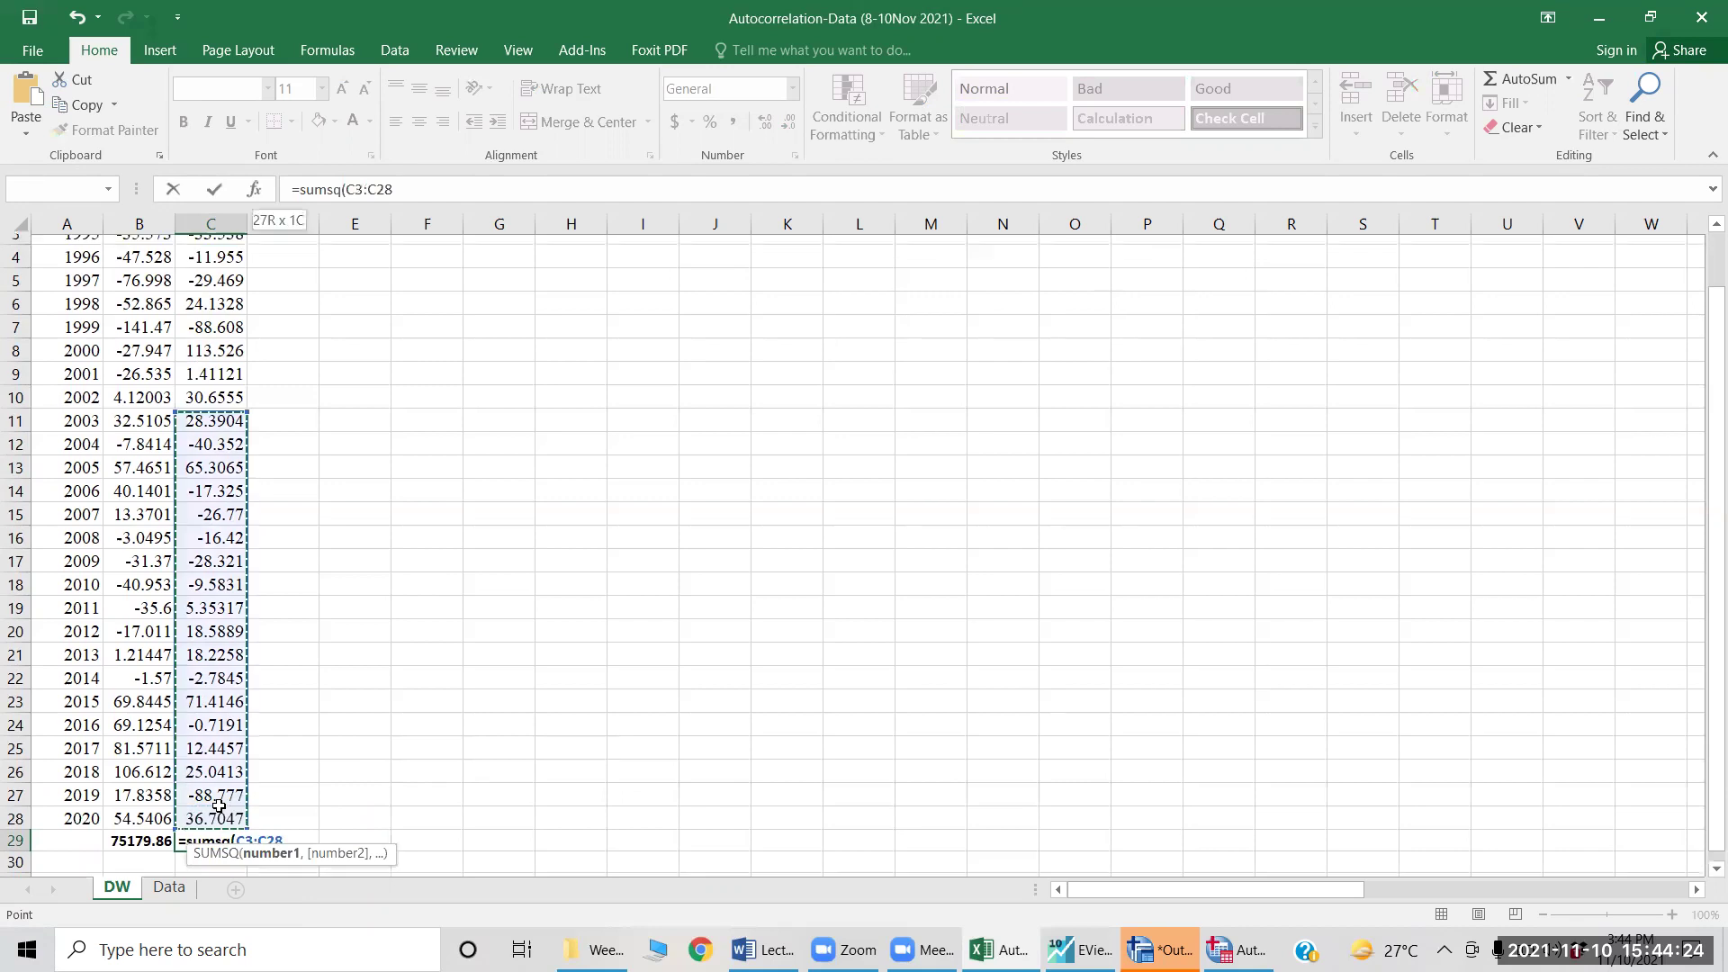
pyautogui.press('Return')
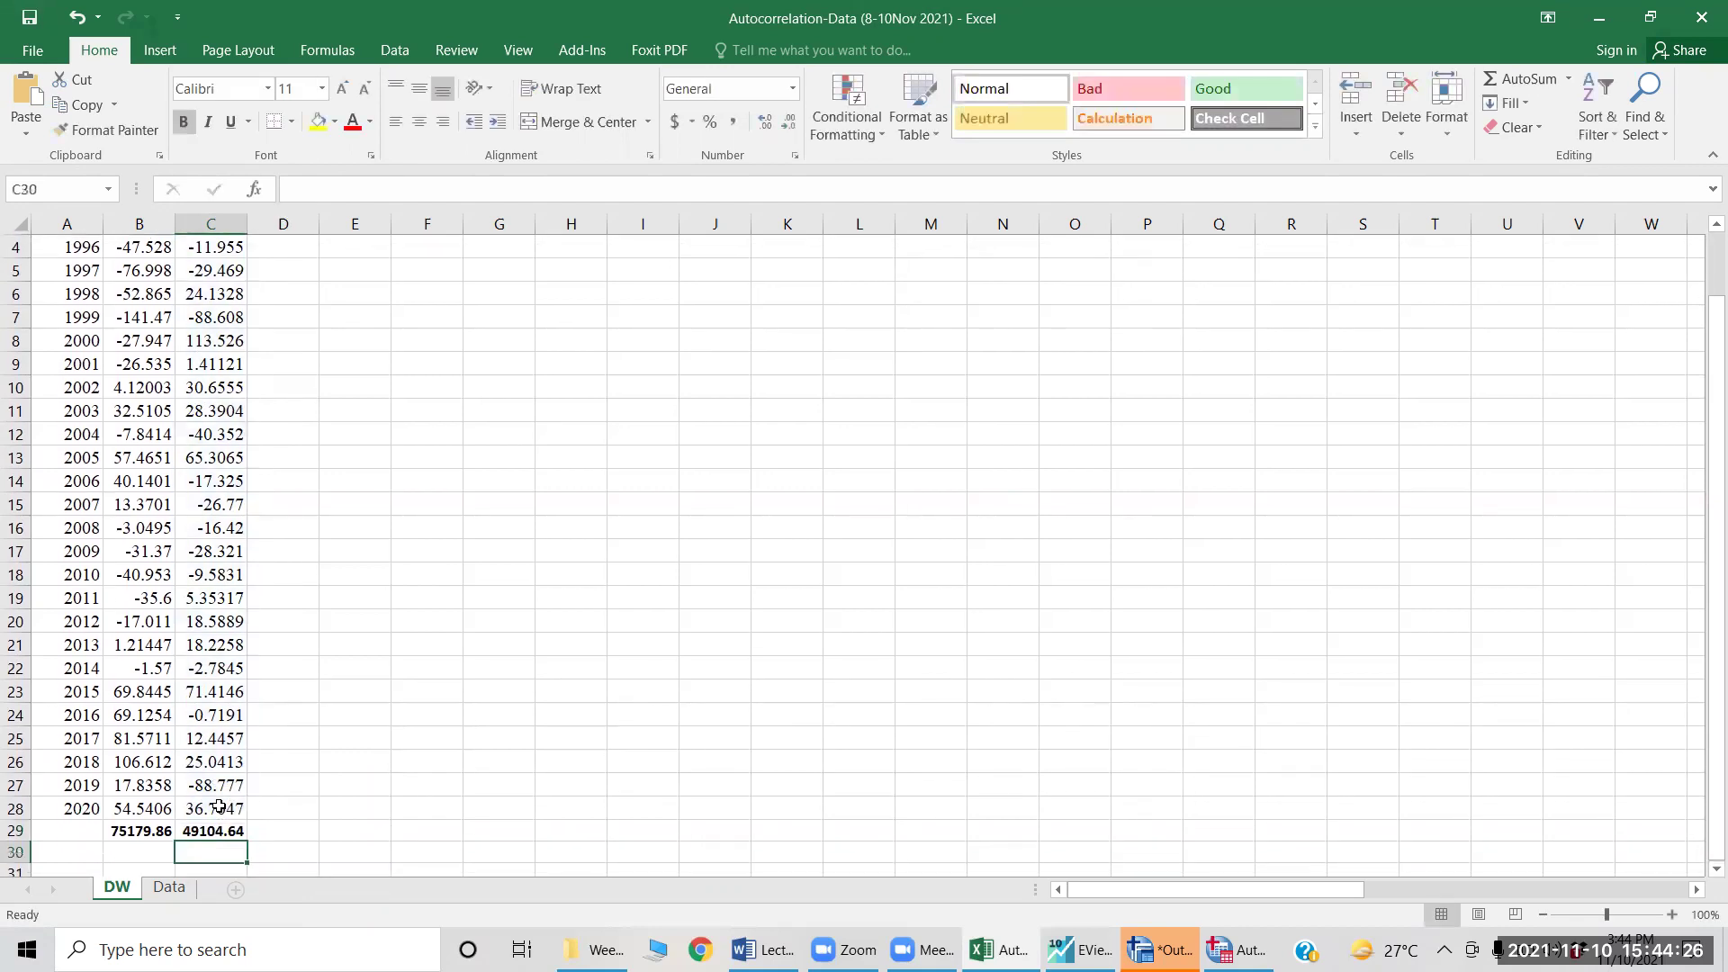
# - Review the SUMSQ formulas in C29 and B29 and the ut-(ut-1) column from its heading down to its total
pyautogui.press('Up')
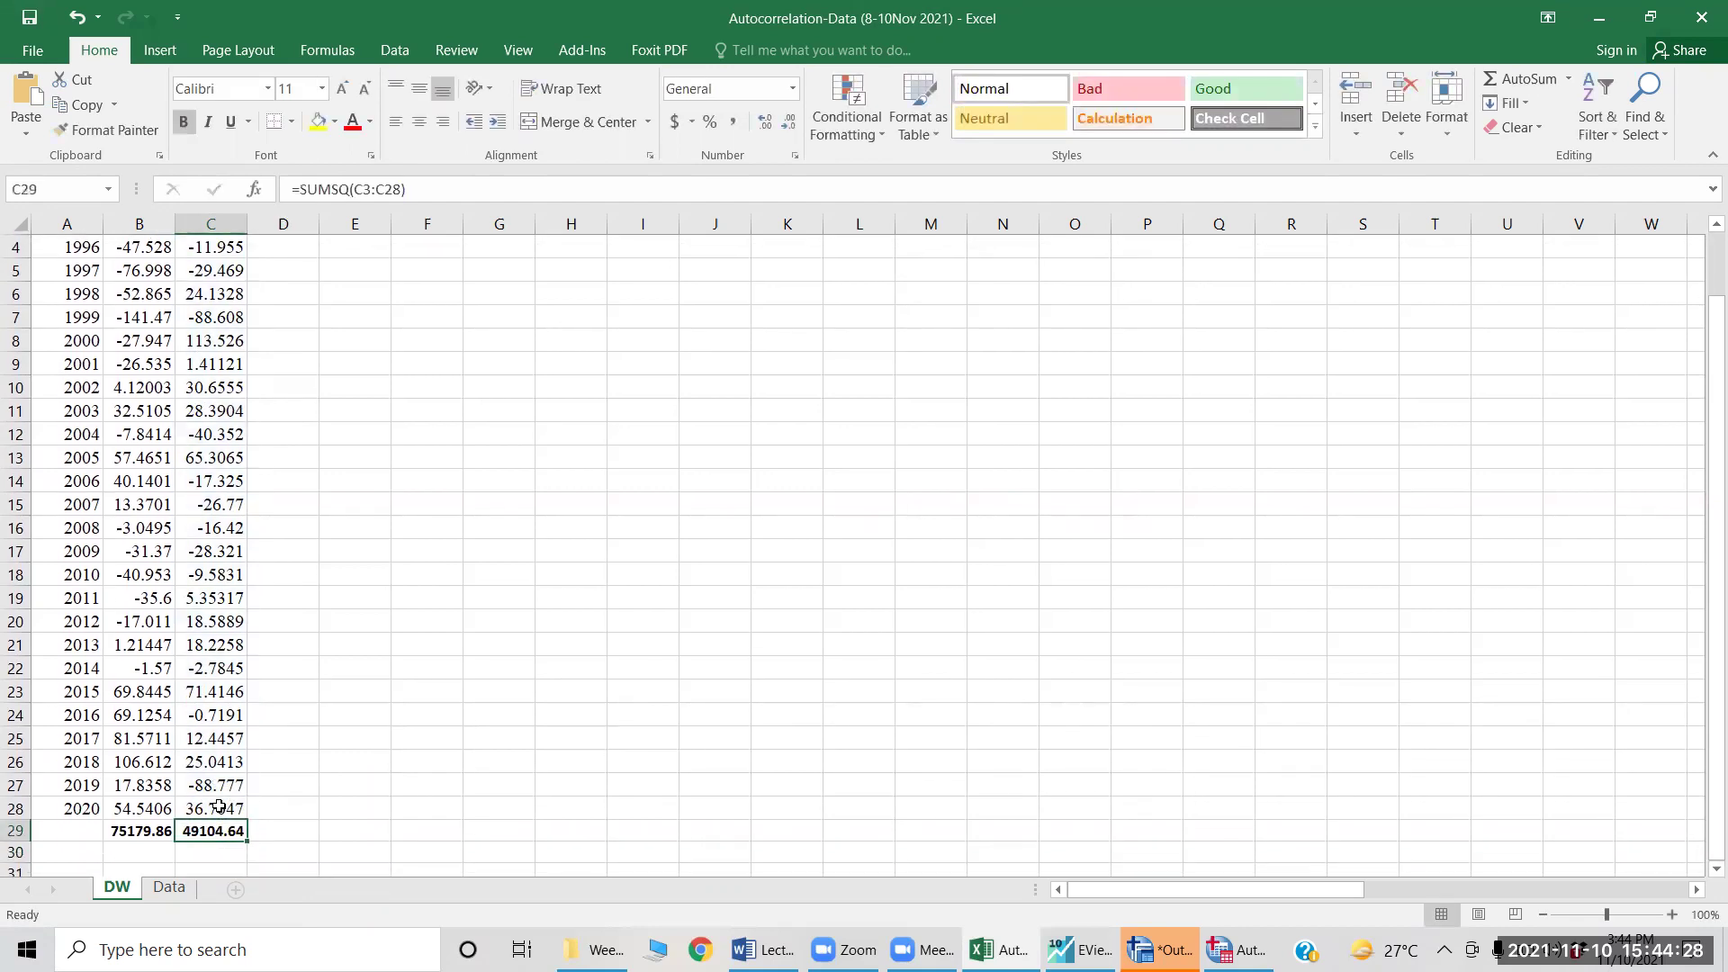
pyautogui.press('Left')
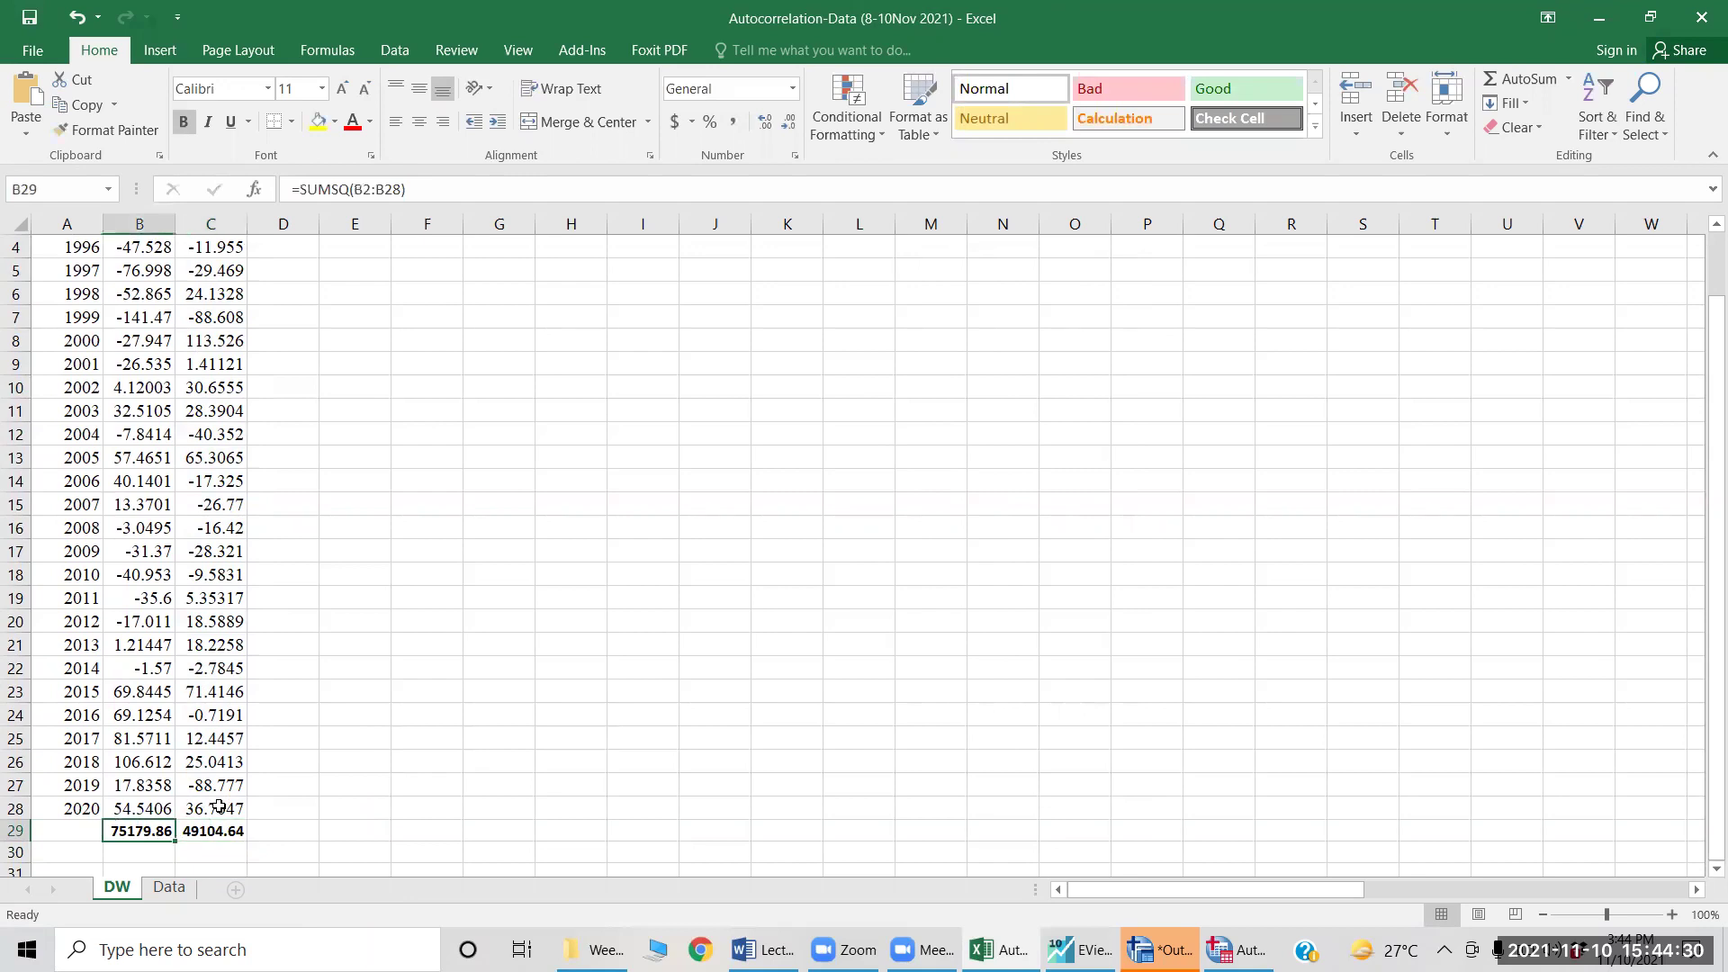
pyautogui.press('Right')
pyautogui.hotkey('ctrl', 'Up')
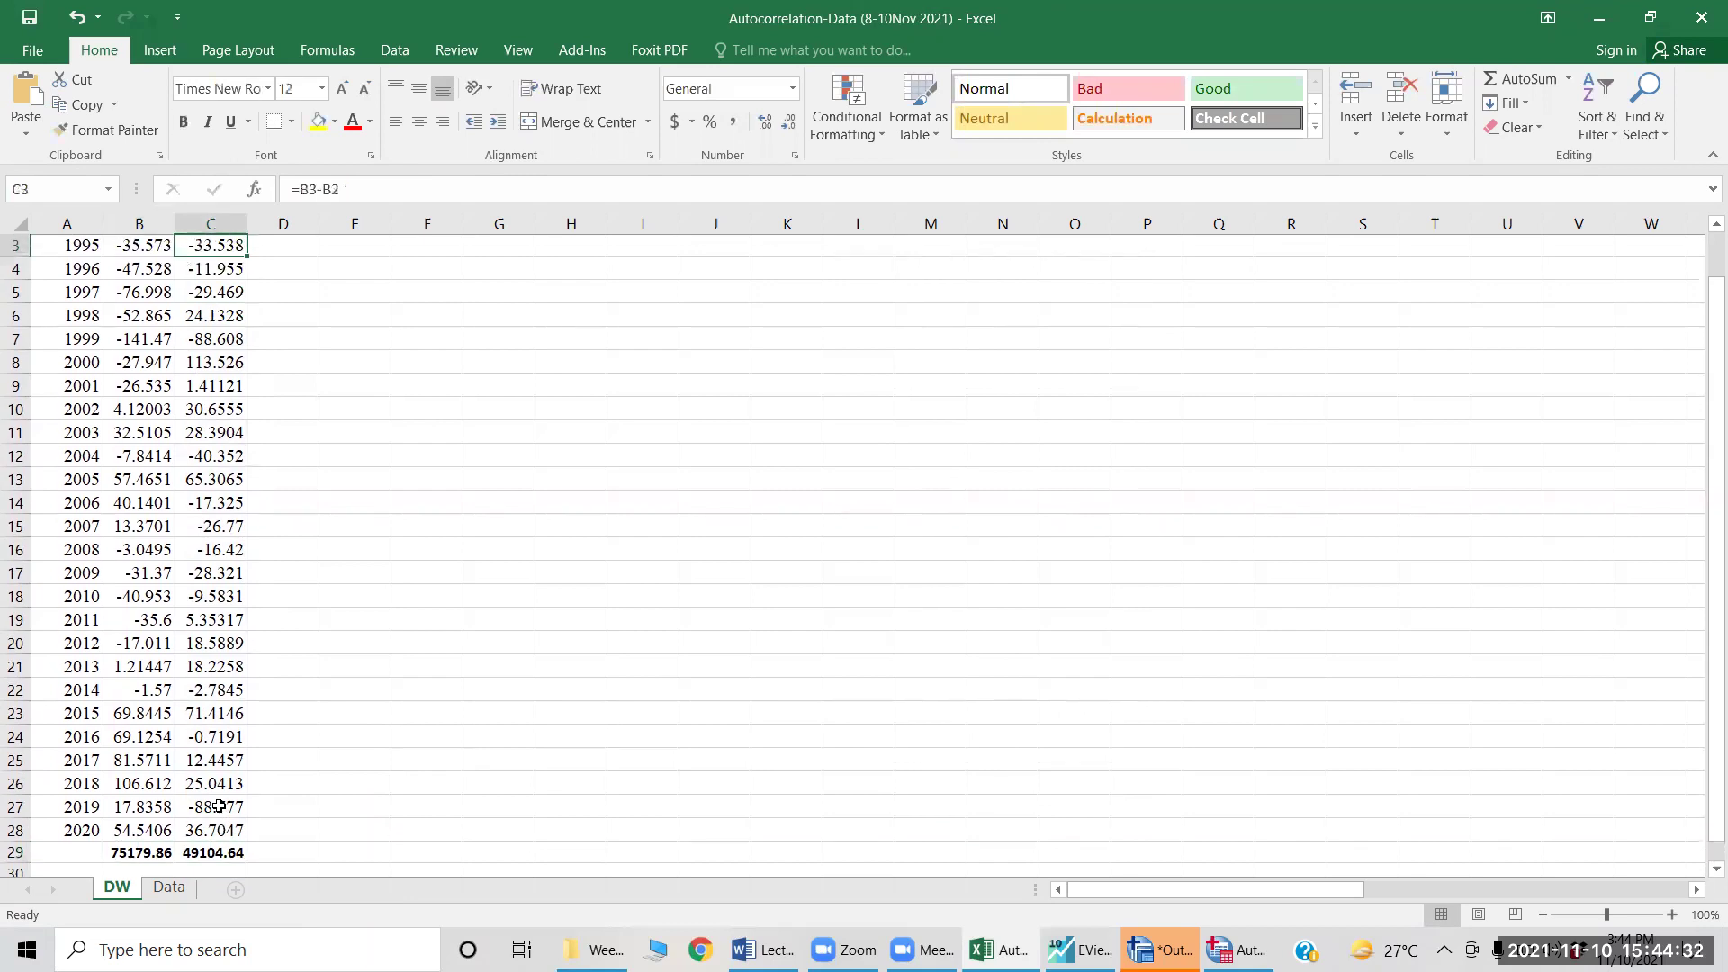
pyautogui.press('Up')
pyautogui.press('Up')
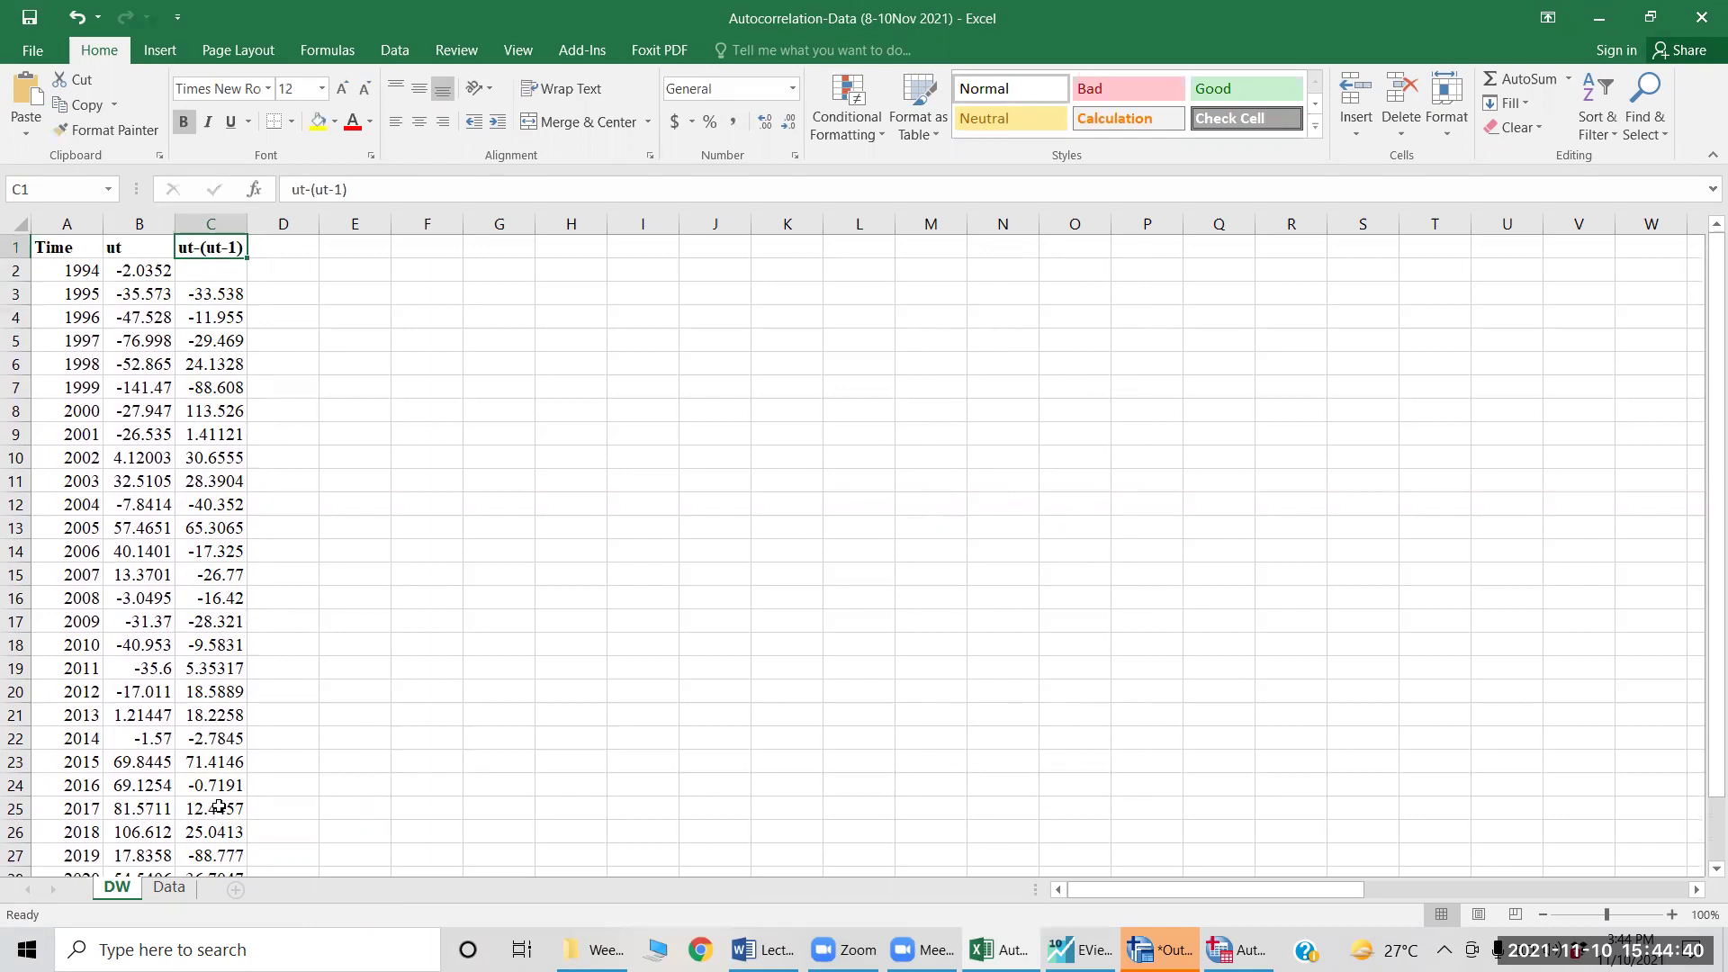
pyautogui.press('Down')
pyautogui.press('Down')
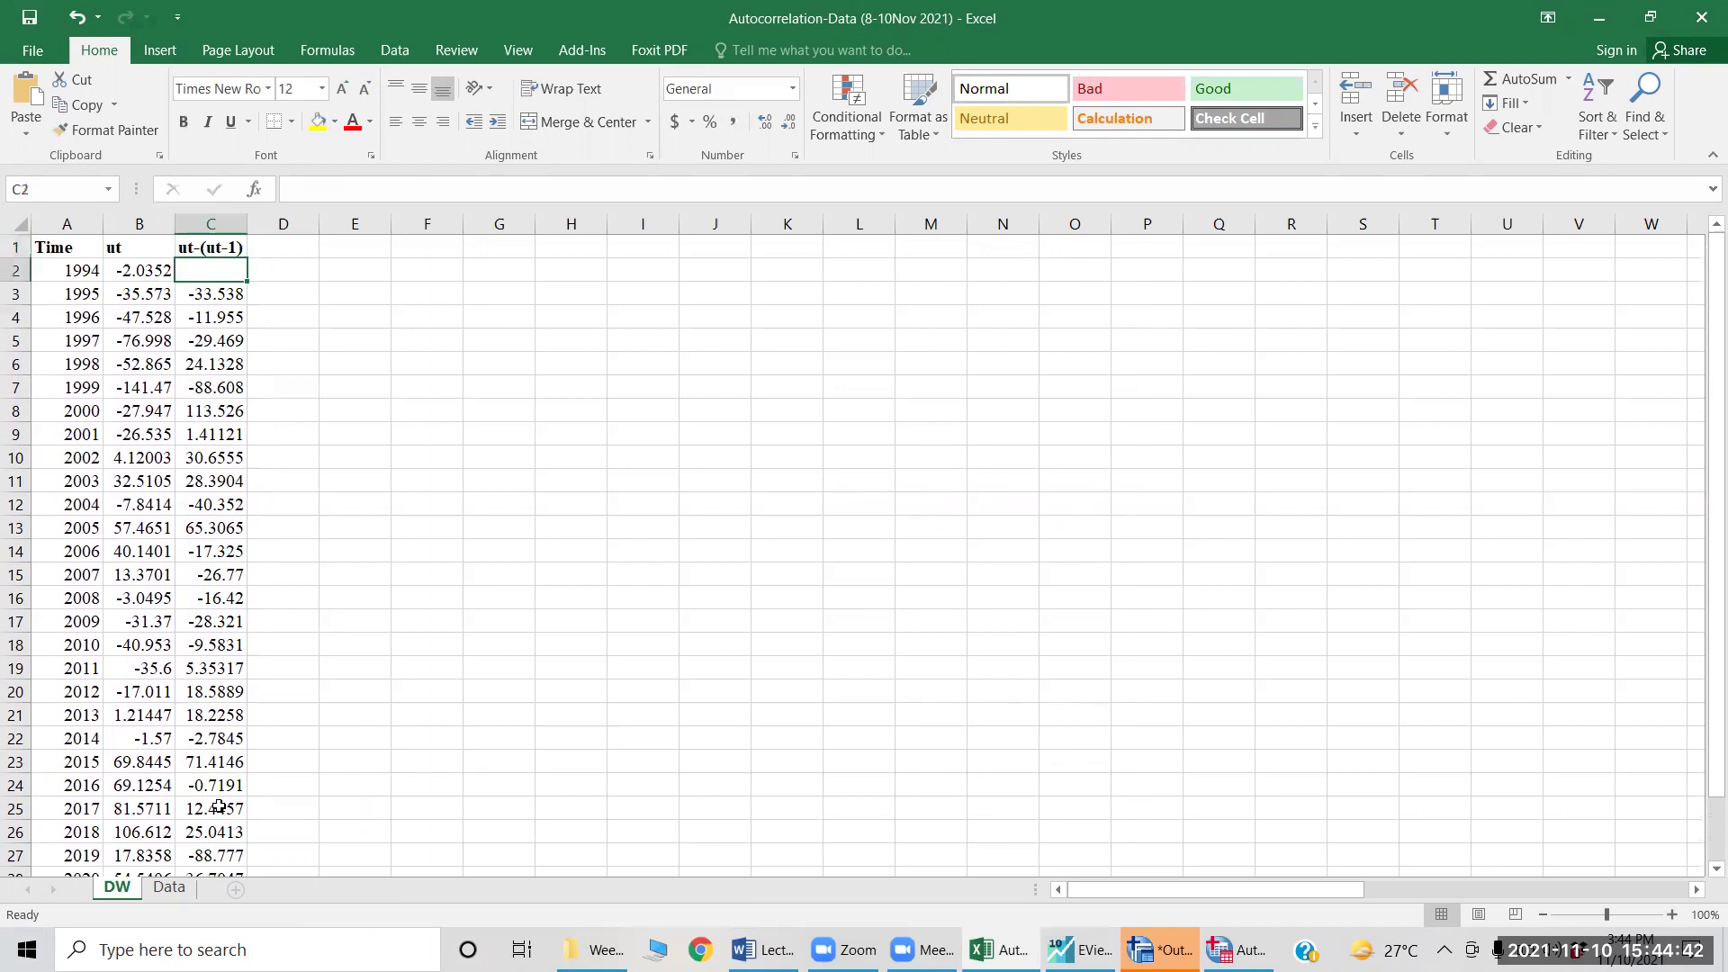
pyautogui.hotkey('ctrl', 'Down')
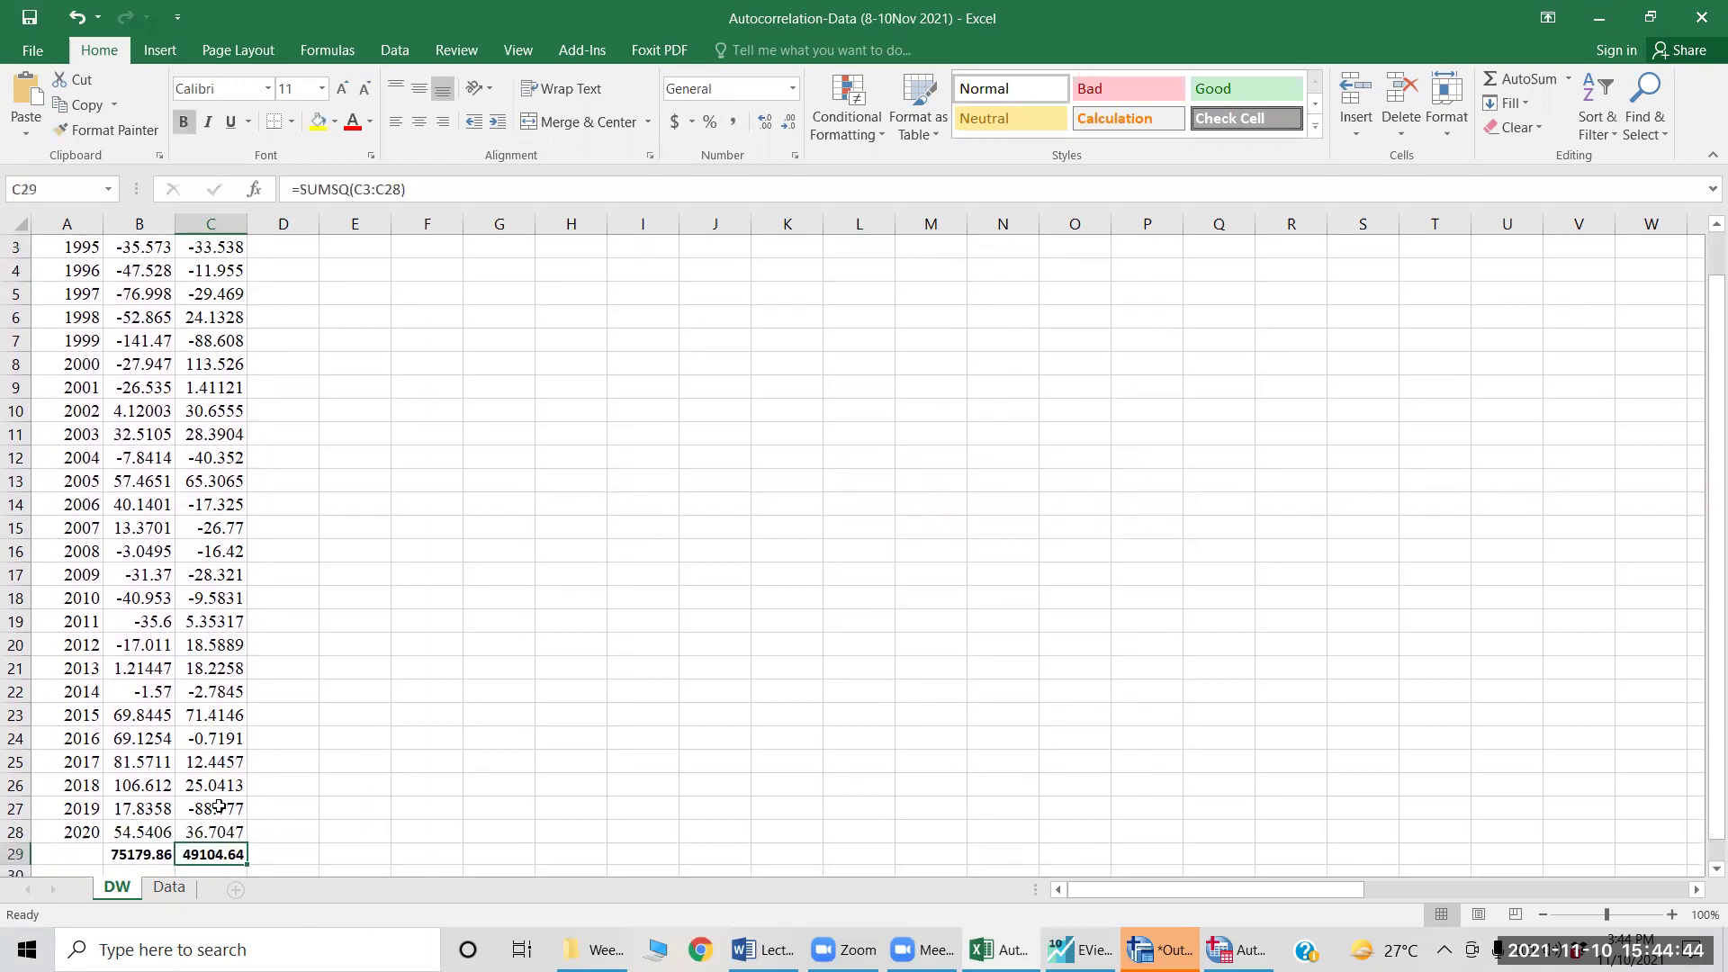
# - Consult the Durbin-Watson formula in the Lecture Outlines Word document, and return to the Autocorrelation-Data workbook in Excel
pyautogui.press('Right')
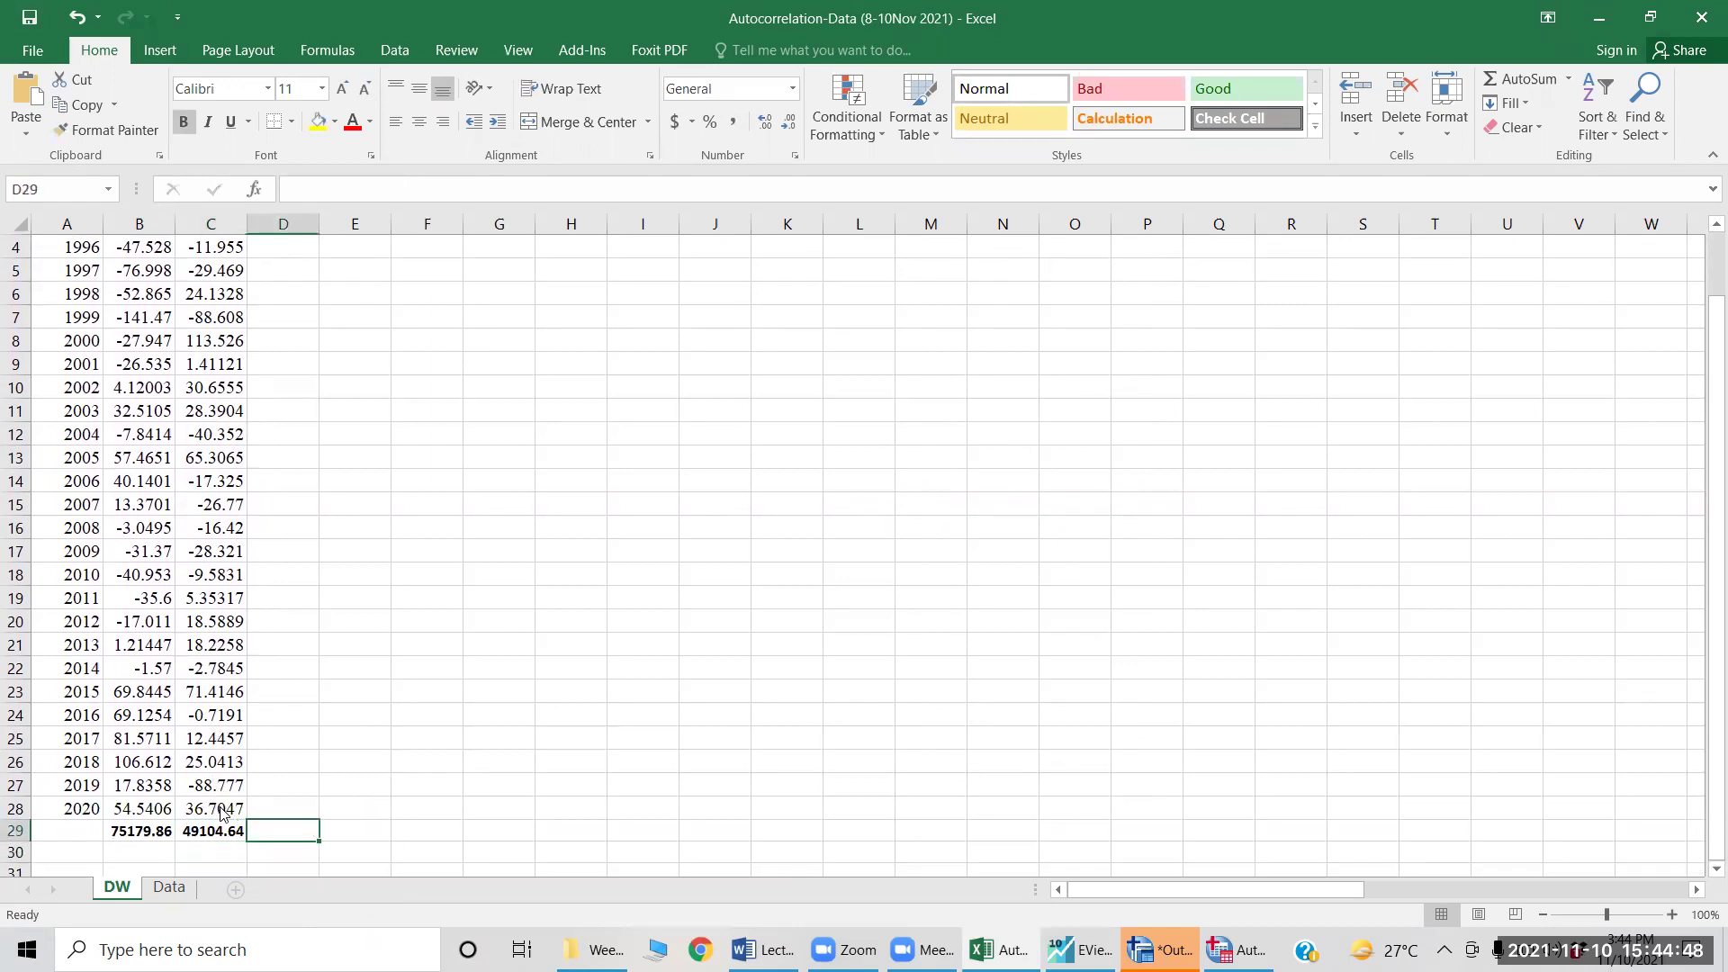
pyautogui.hotkey('alt', 'Tab')
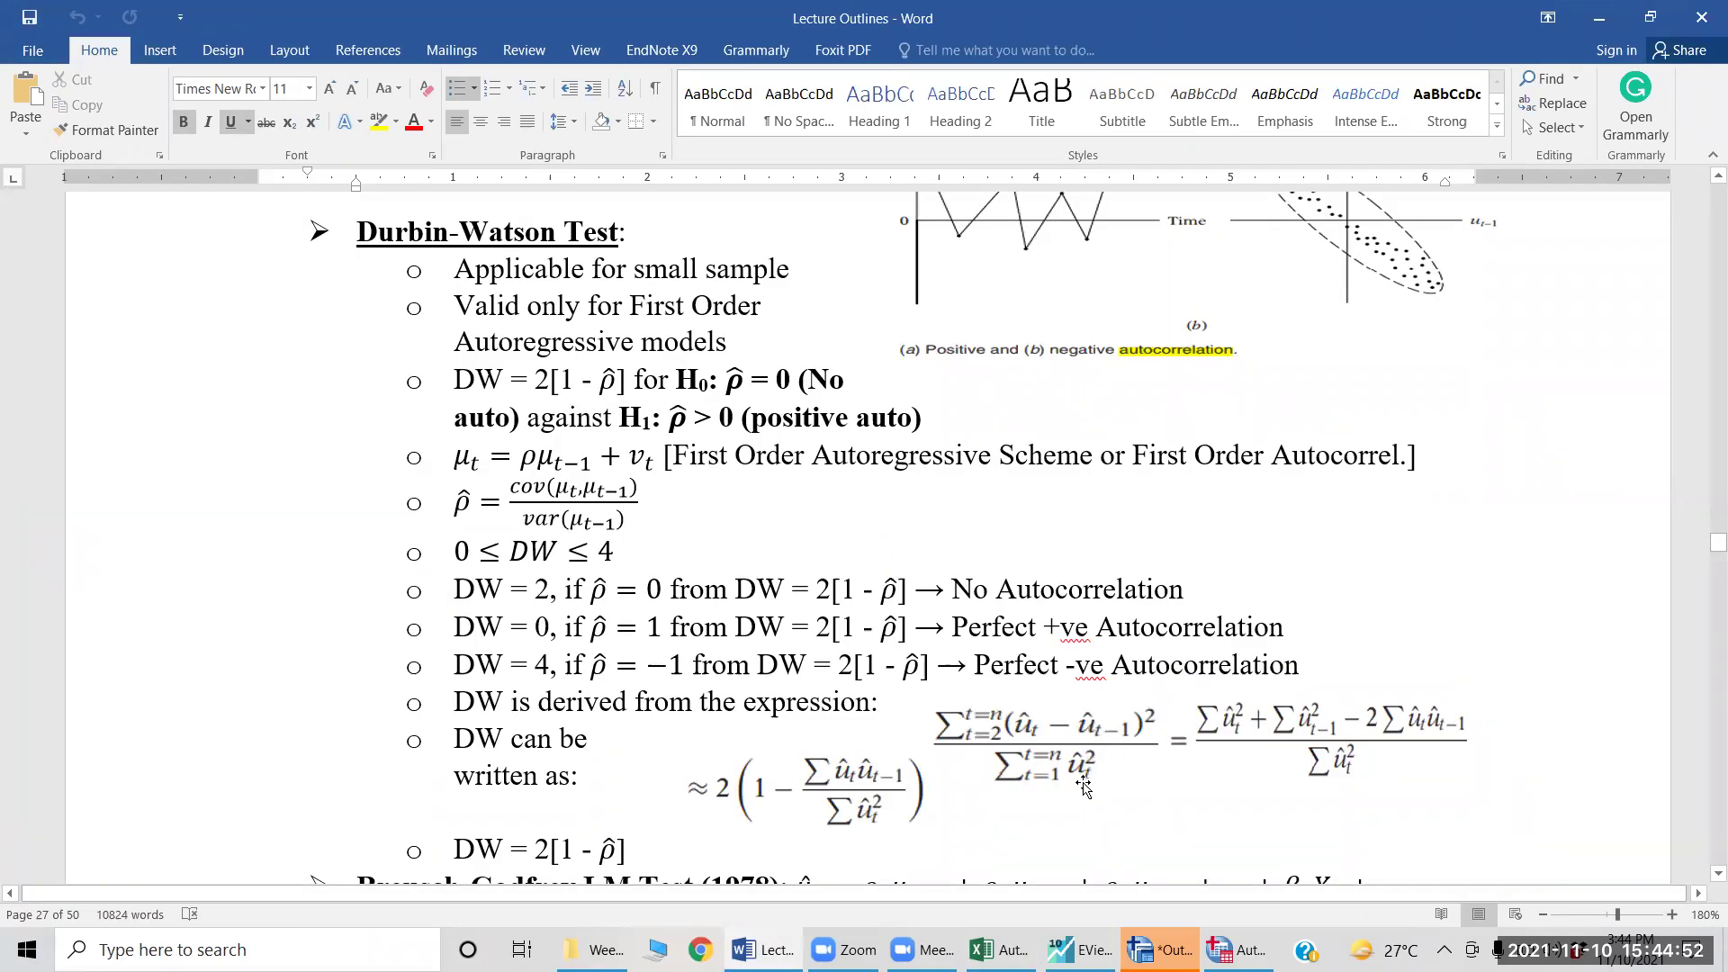
pyautogui.hotkey('alt', 'Tab')
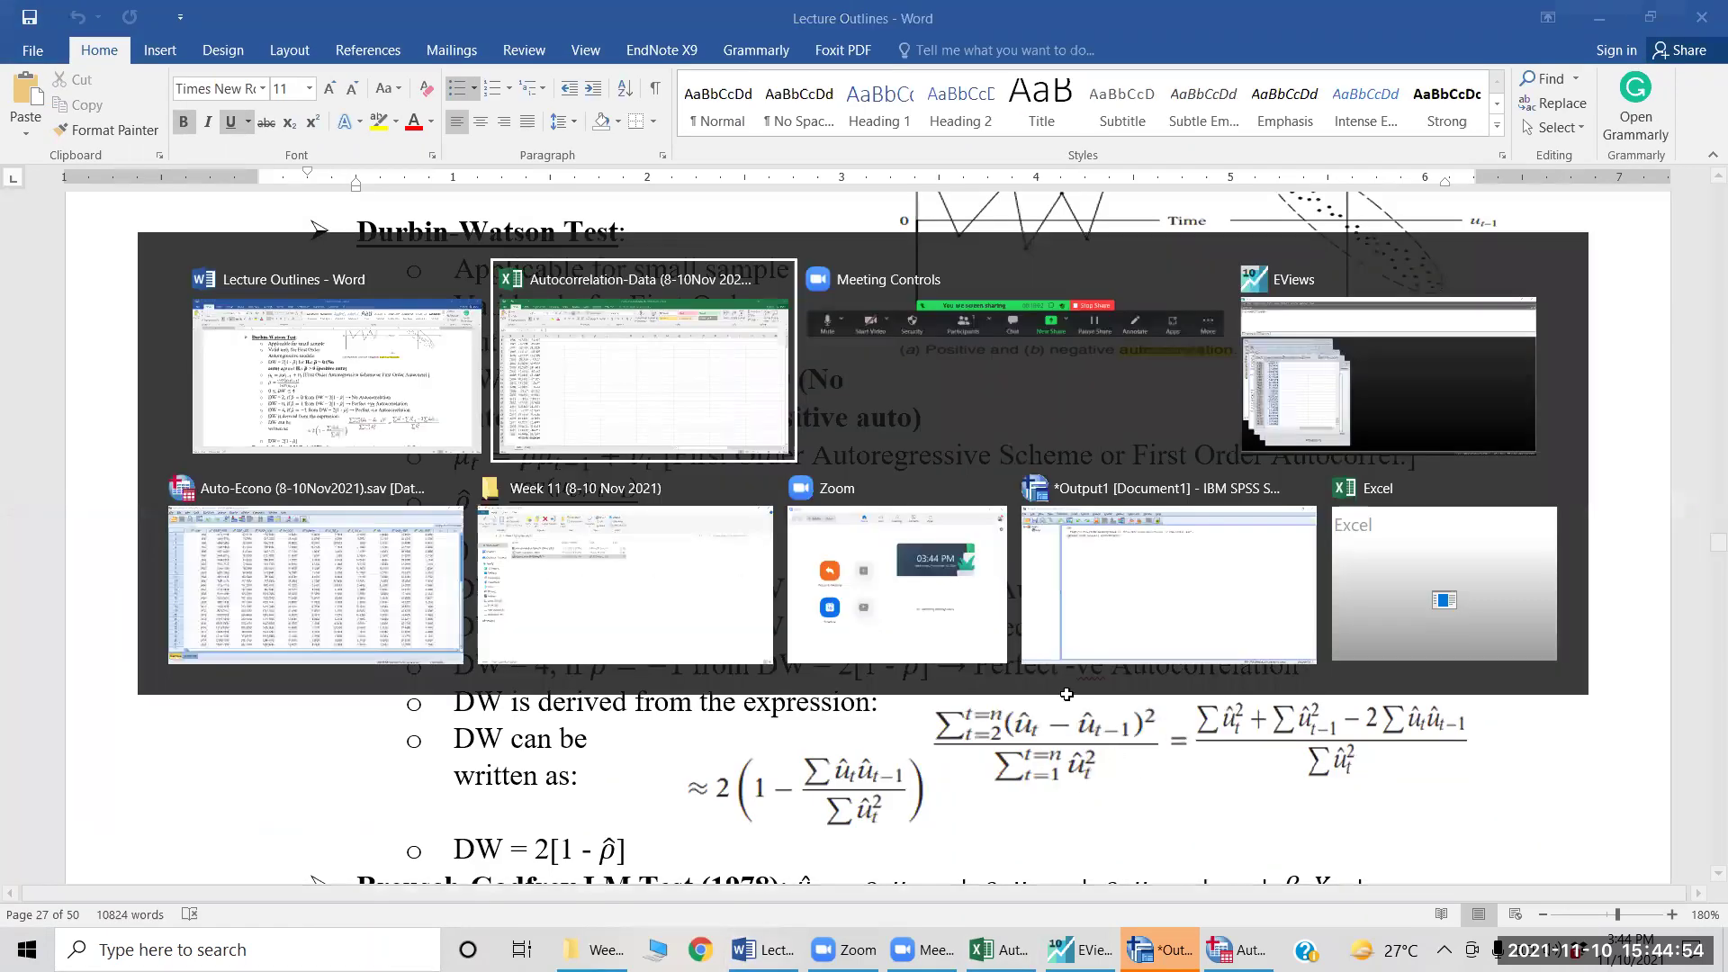
# - Enter the label DW= in cell D28, beside the 2020 row
pyautogui.press('Up')
pyautogui.write('DW=')
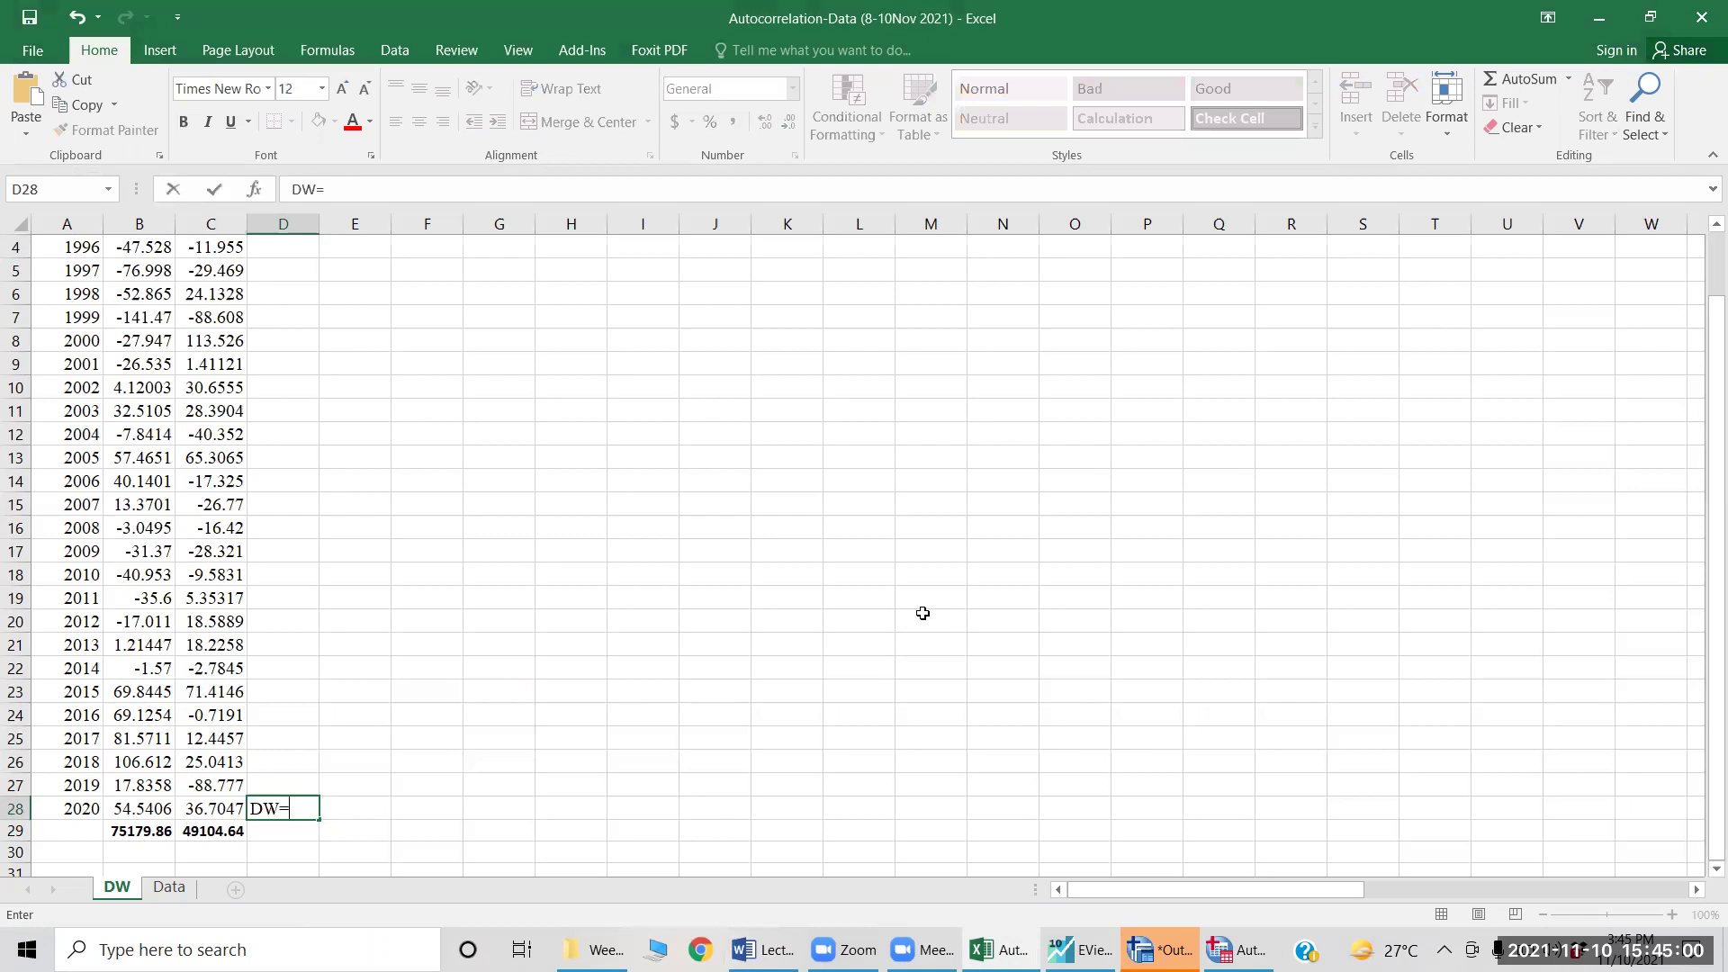
pyautogui.press('Tab')
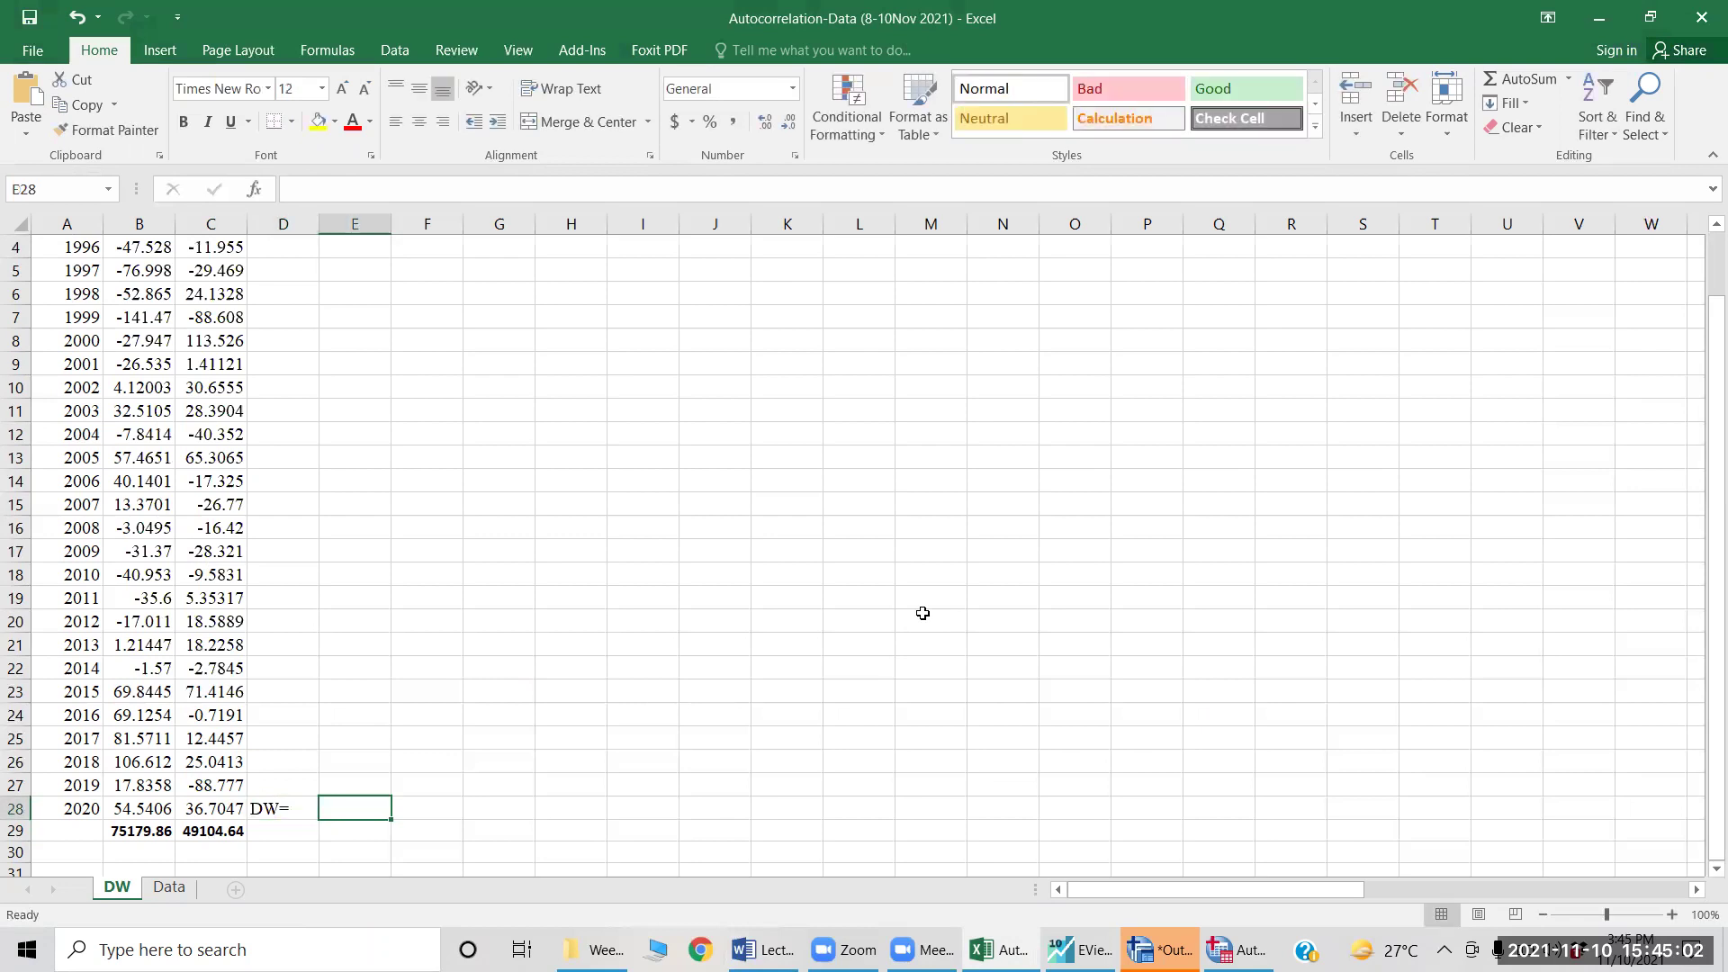
# - Compute the Durbin-Watson statistic in cell E28 with =C29/B29 and make the result bold
pyautogui.write('=')
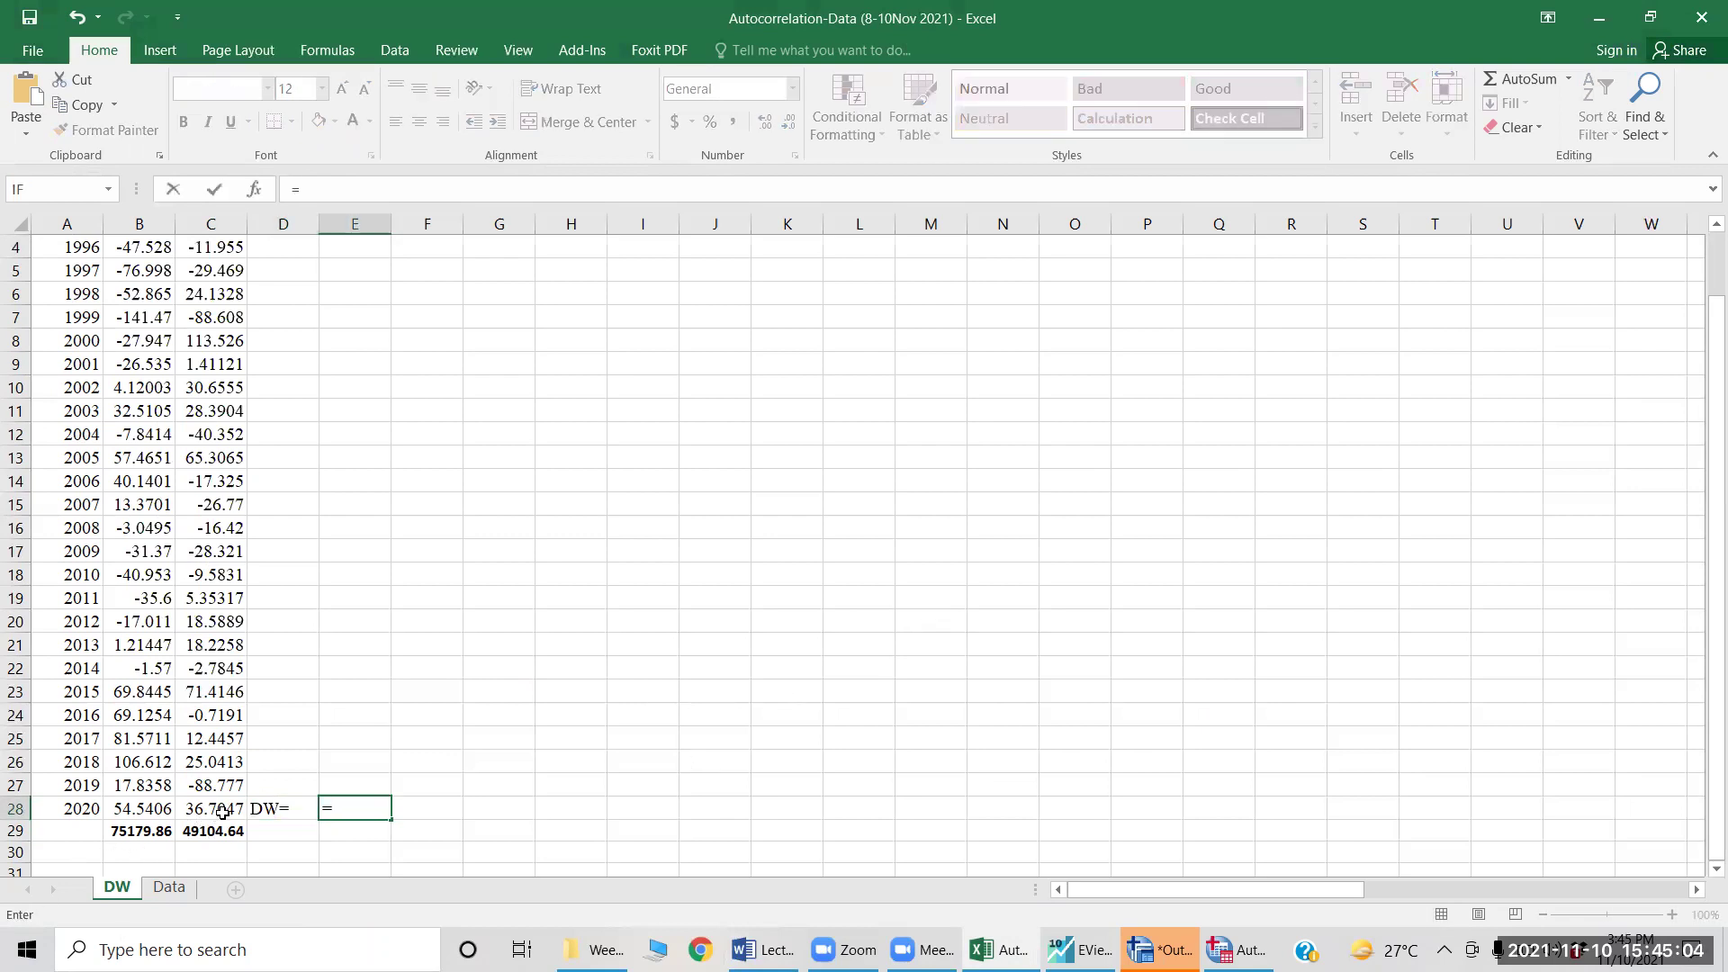
pyautogui.click(222, 837)
pyautogui.write('/')
pyautogui.click(161, 828)
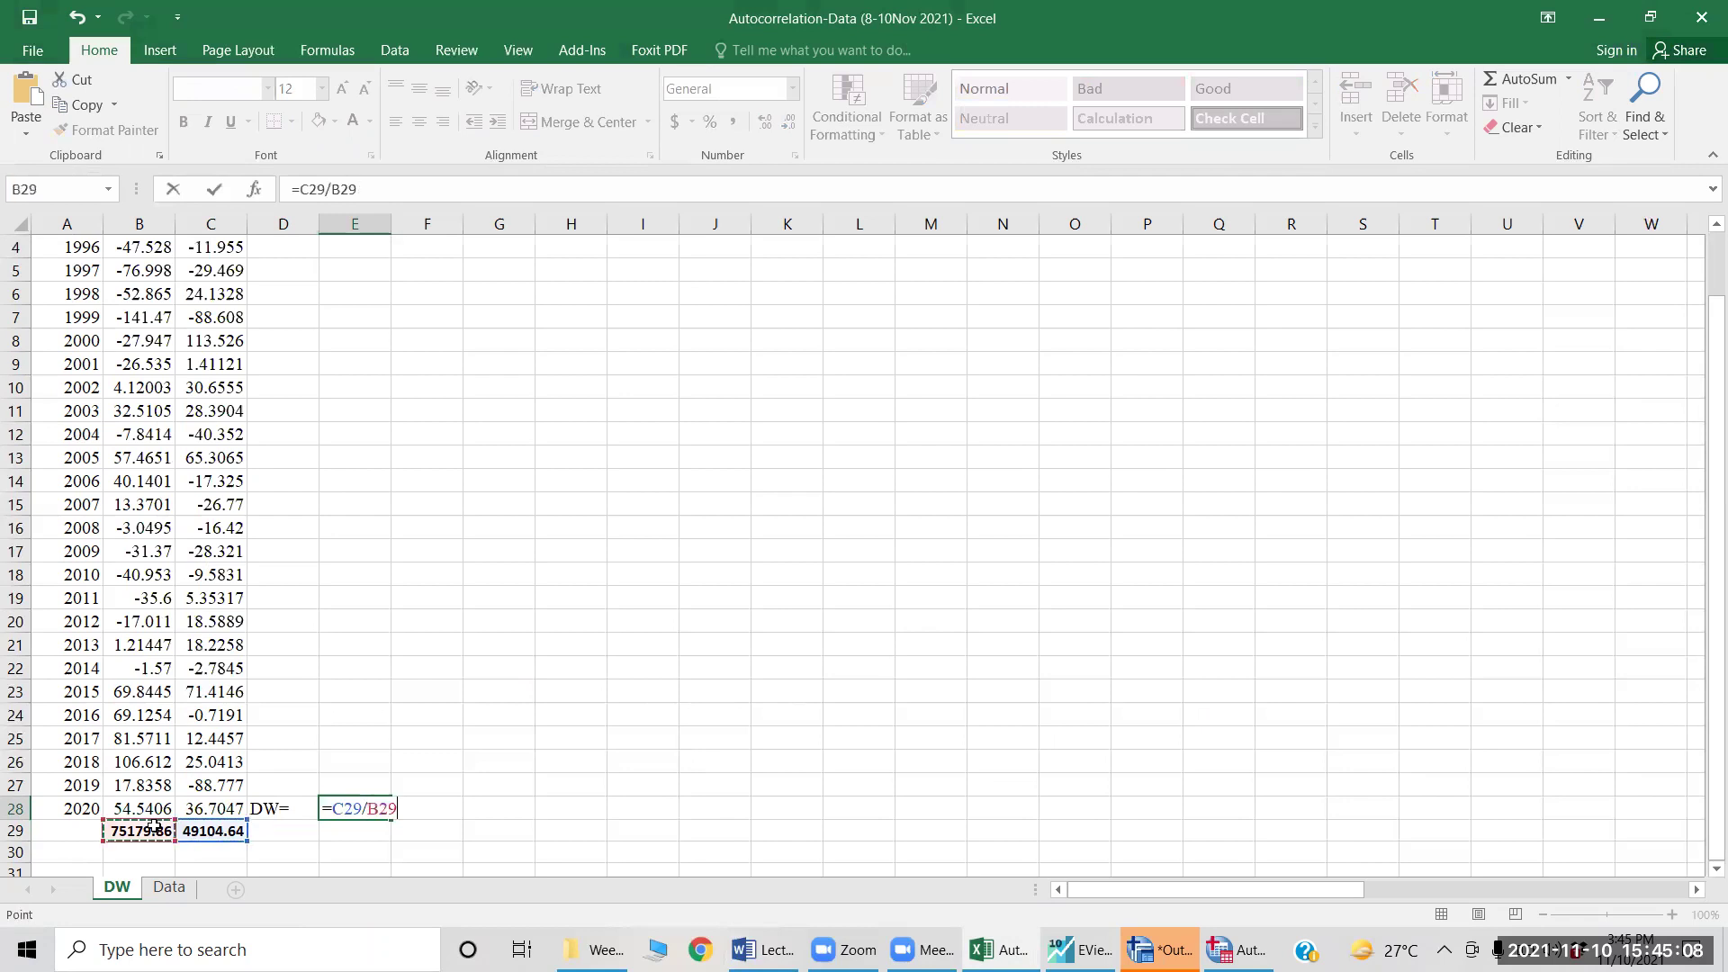
pyautogui.press('Return')
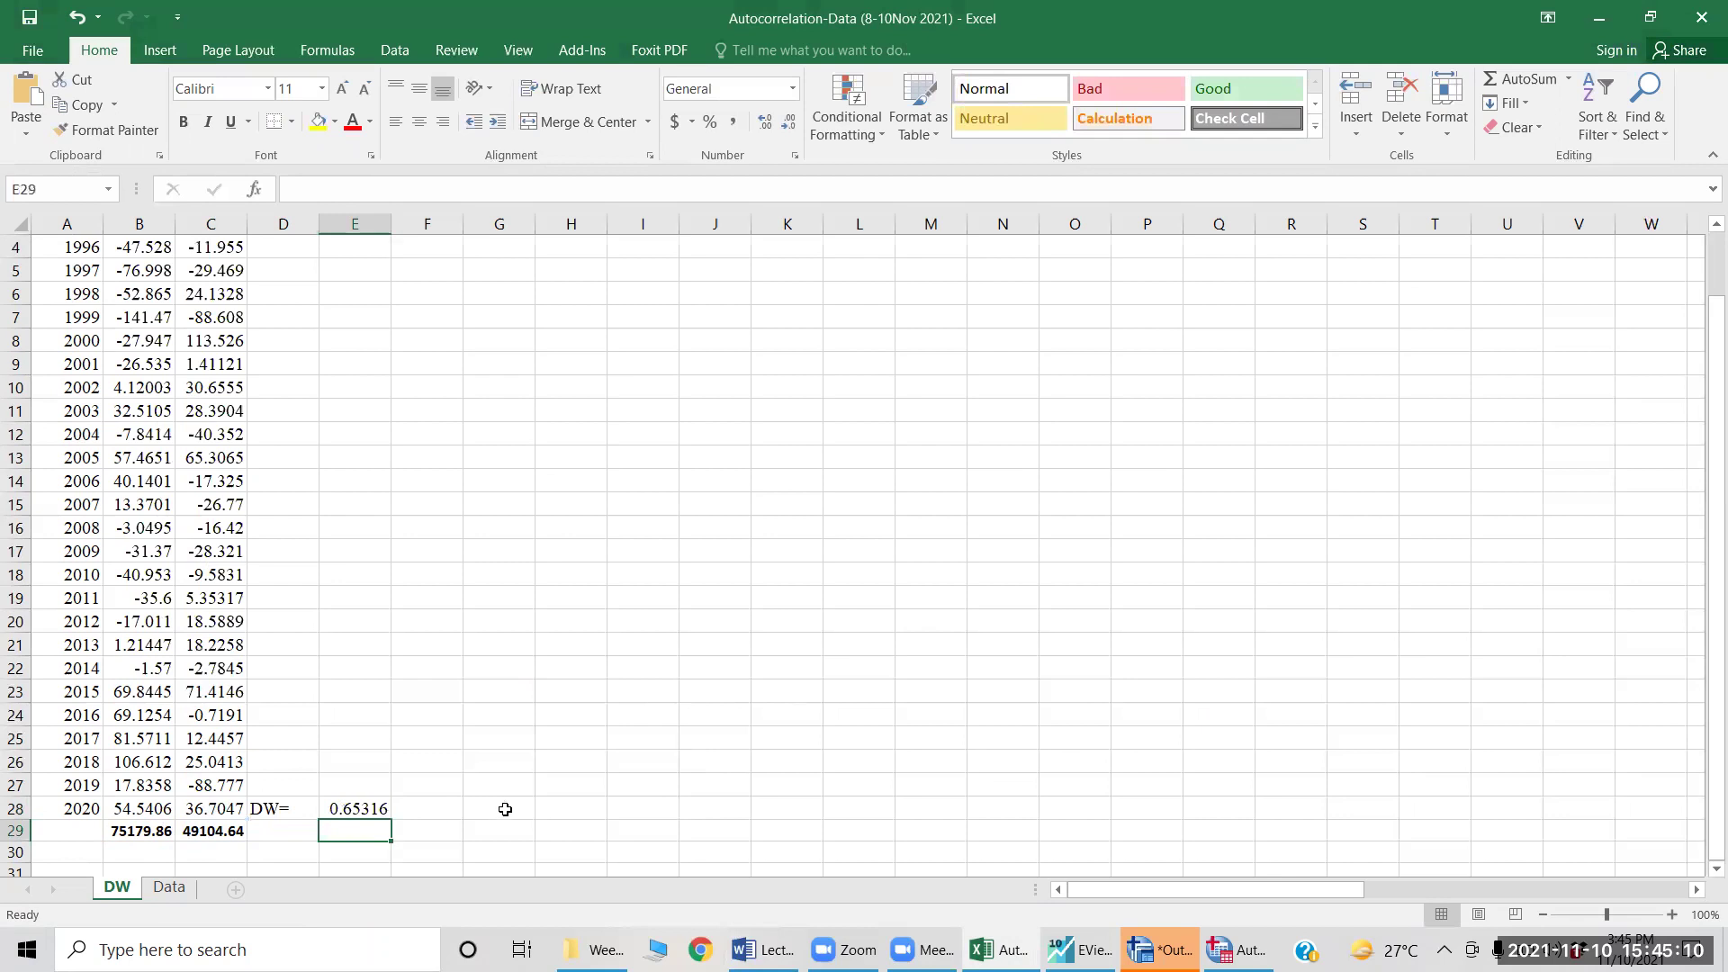
pyautogui.click(354, 808)
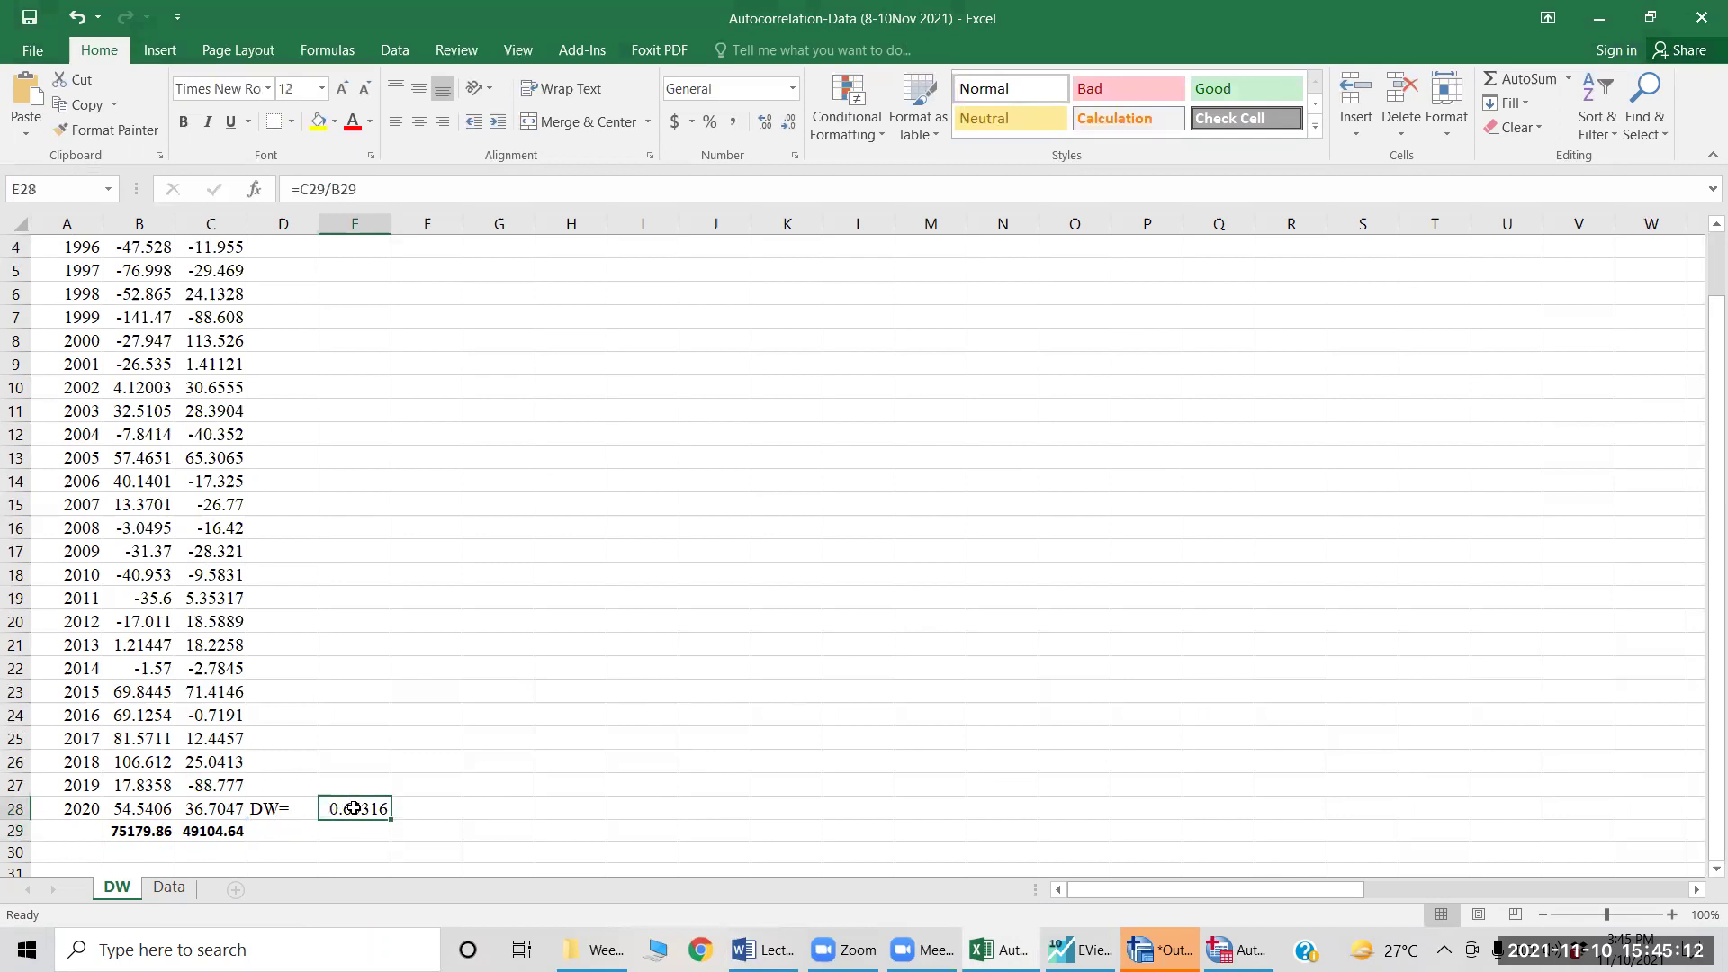
pyautogui.hotkey('ctrl', 'b')
# - Switch to EViews, compare the Durbin-Watson stat in the GDP_USD equation output with the manual result, and return to the Excel workbook
pyautogui.hotkey('alt', 'Tab')
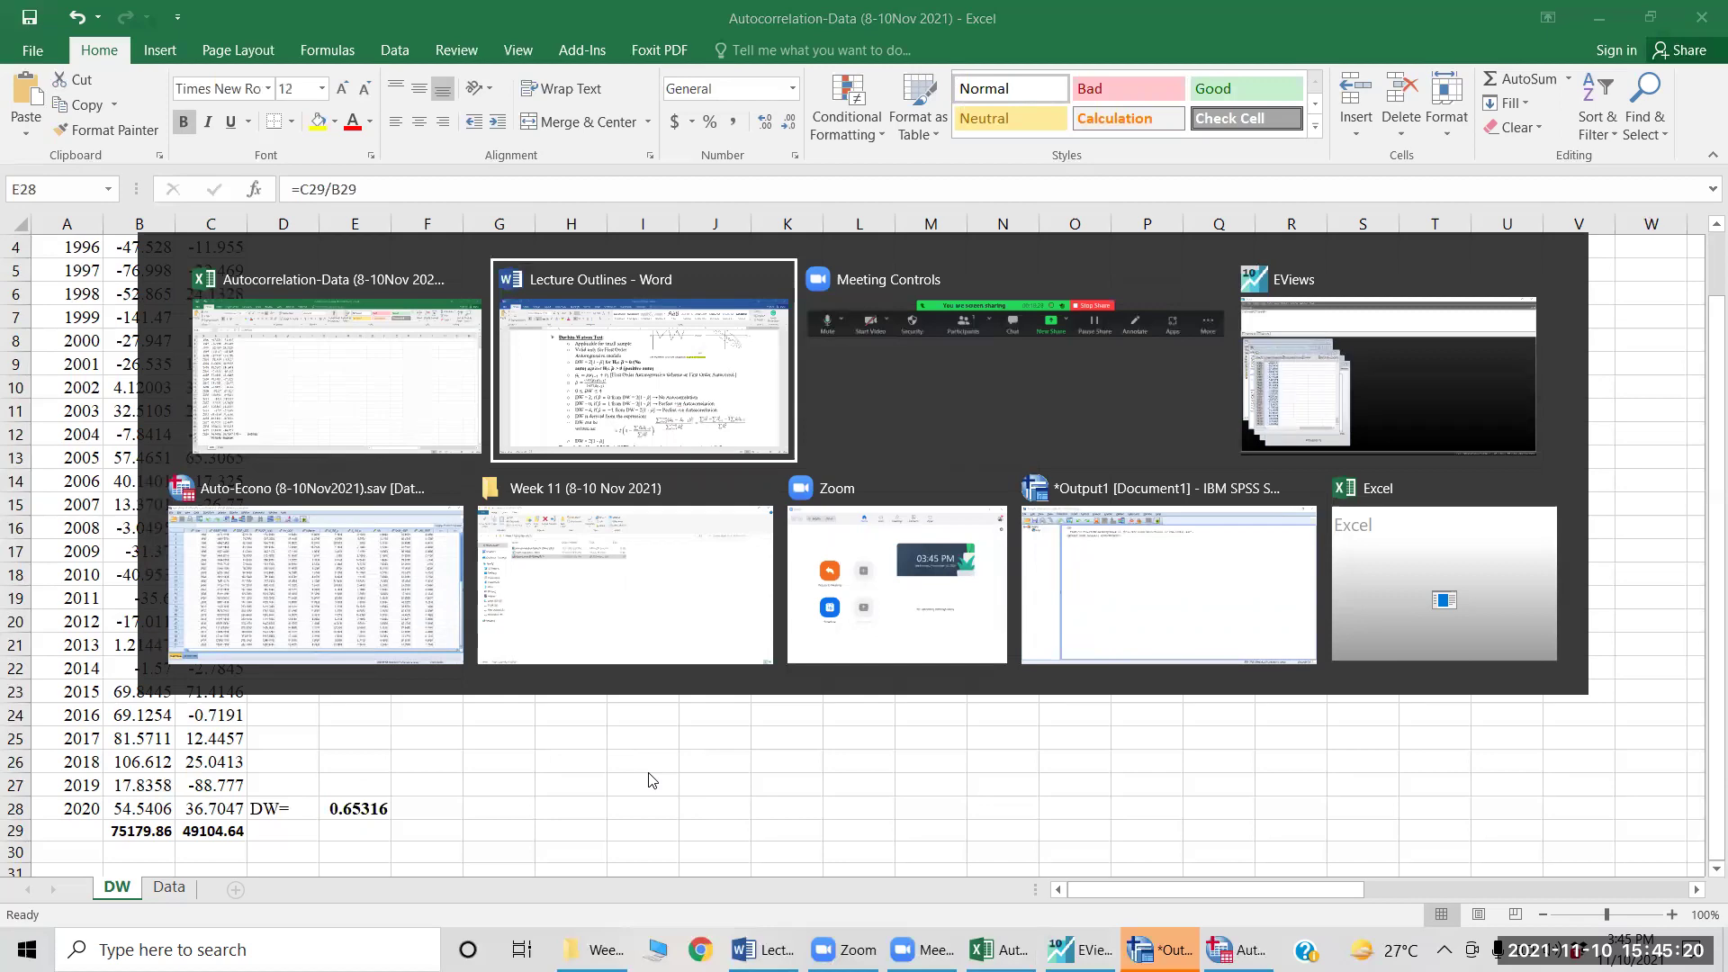
pyautogui.hotkey('alt', 'Tab')
pyautogui.hotkey('alt', 'Tab')
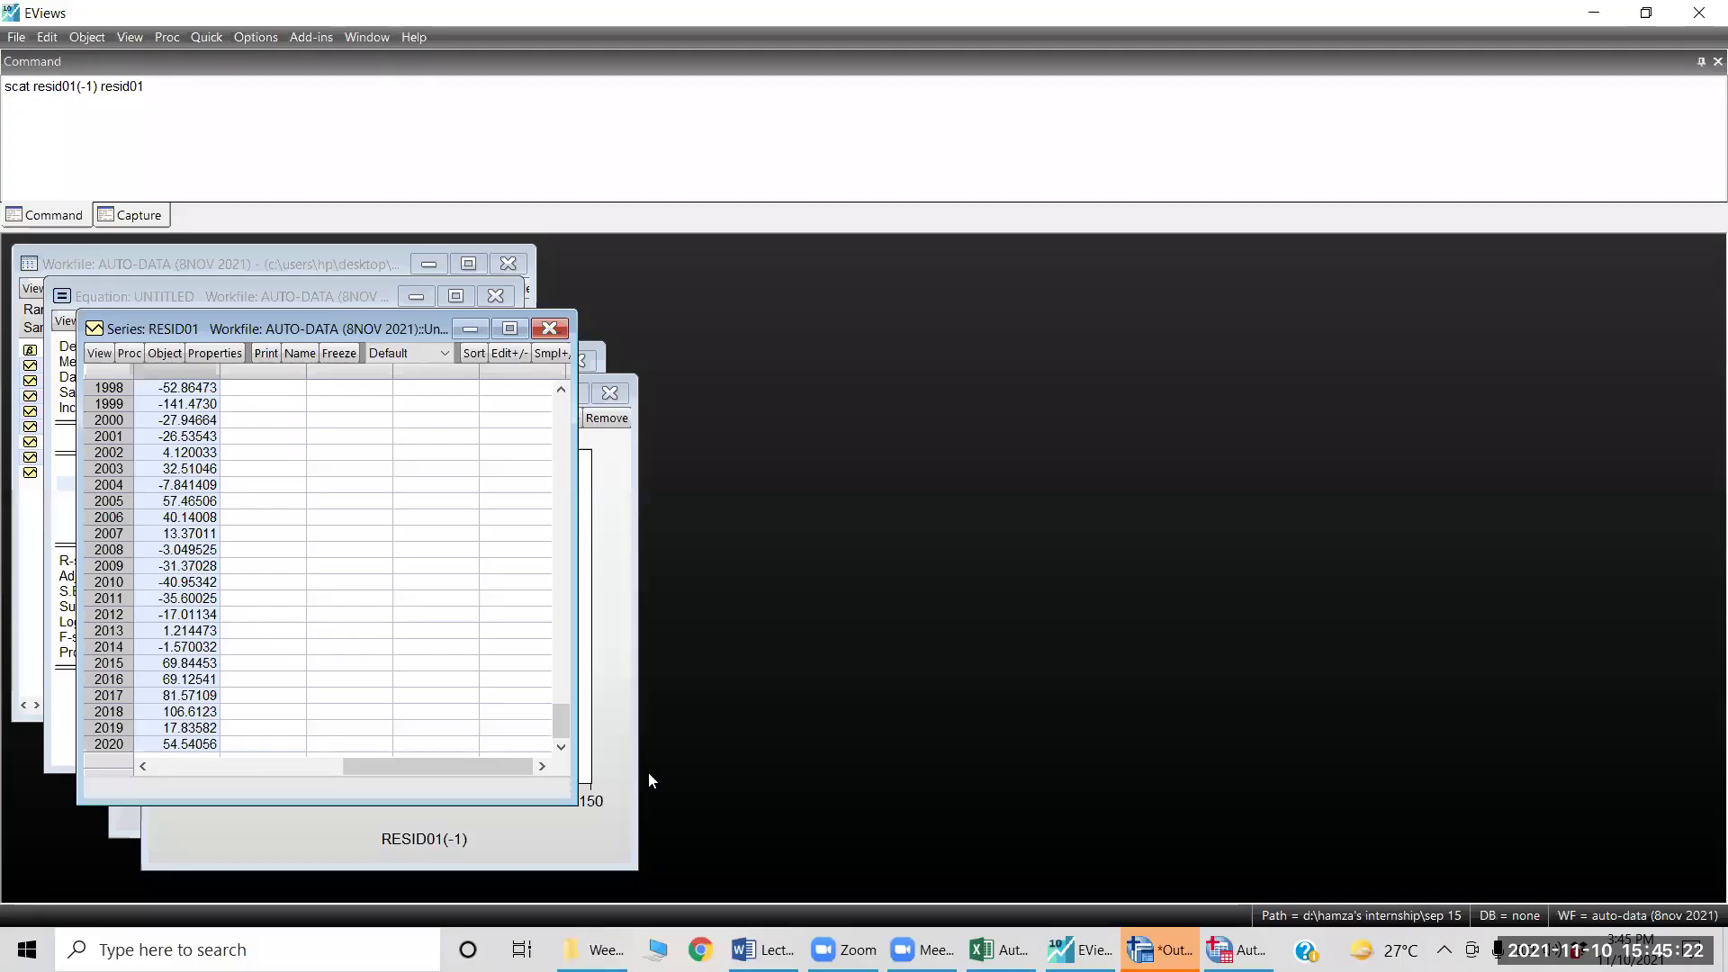
pyautogui.click(71, 684)
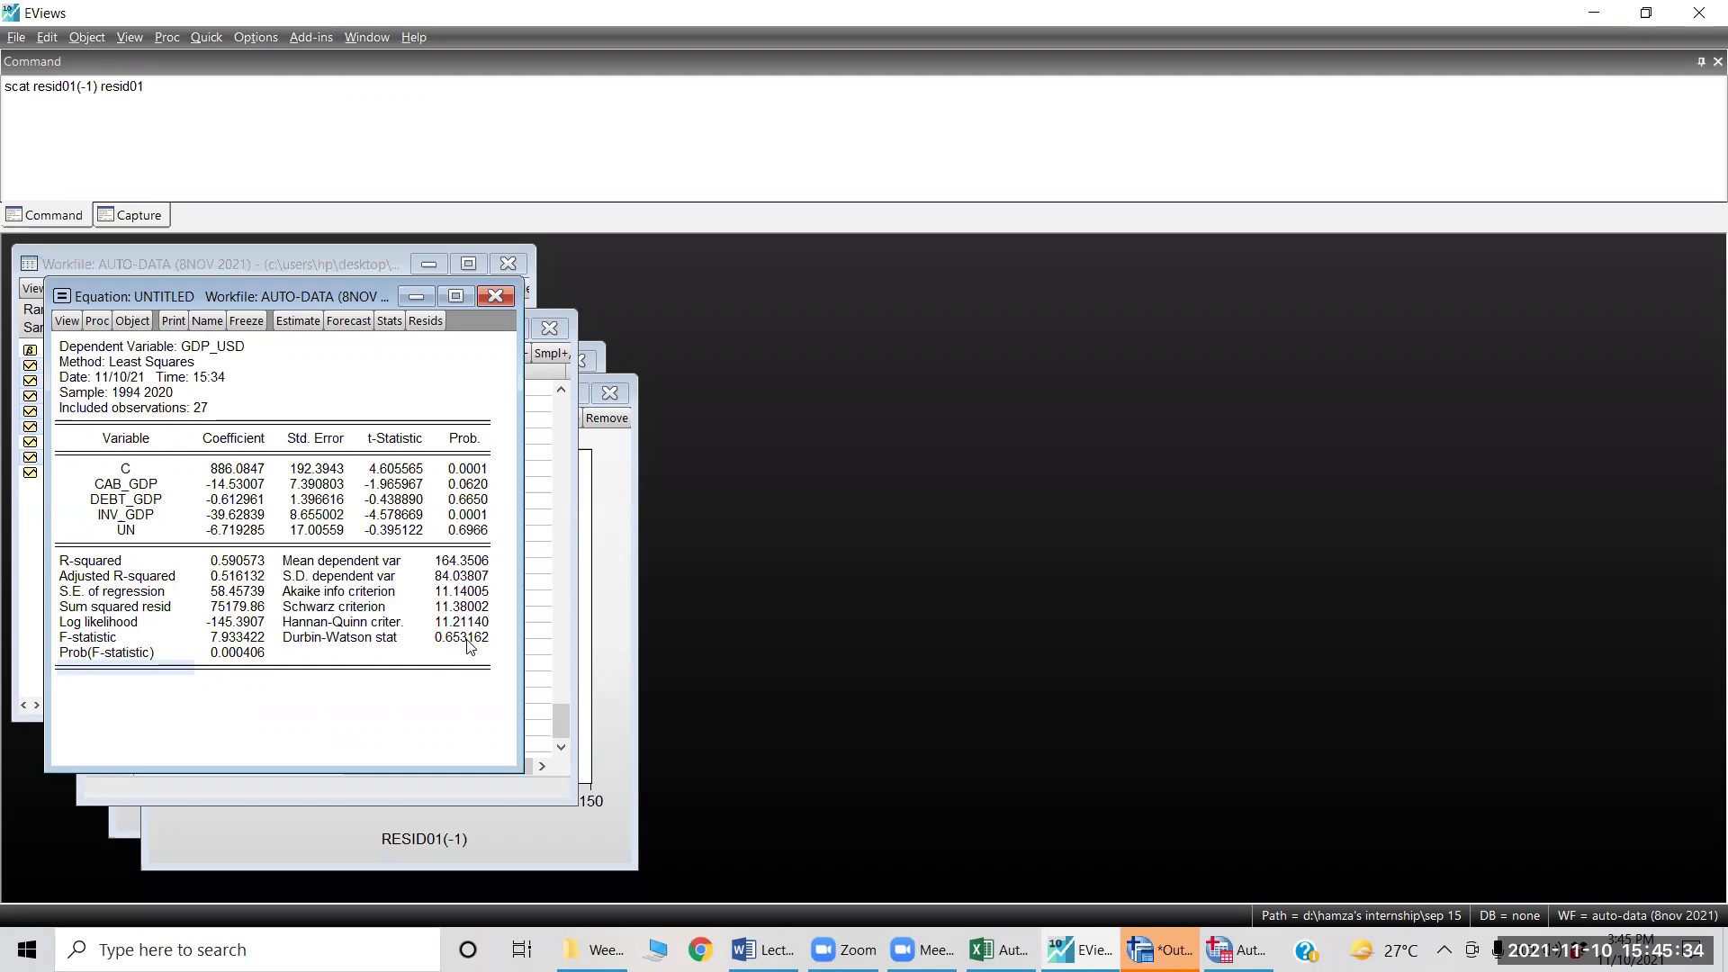
pyautogui.hotkey('alt', 'Tab')
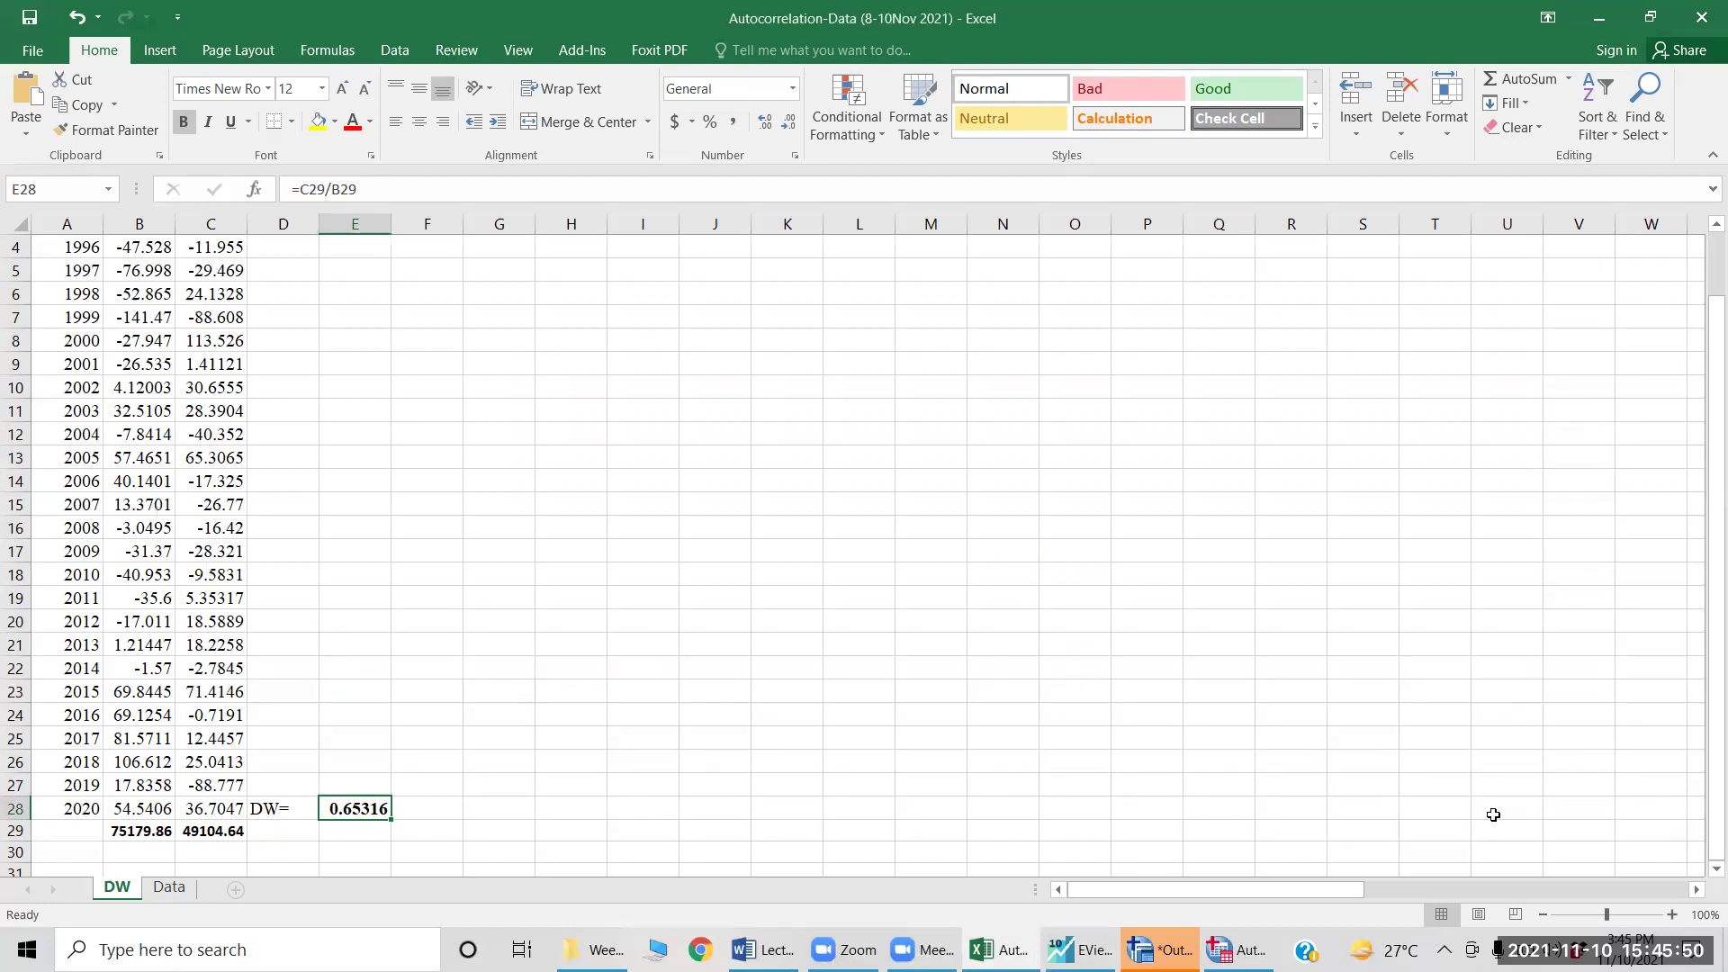
pyautogui.hotkey('alt', 'Tab')
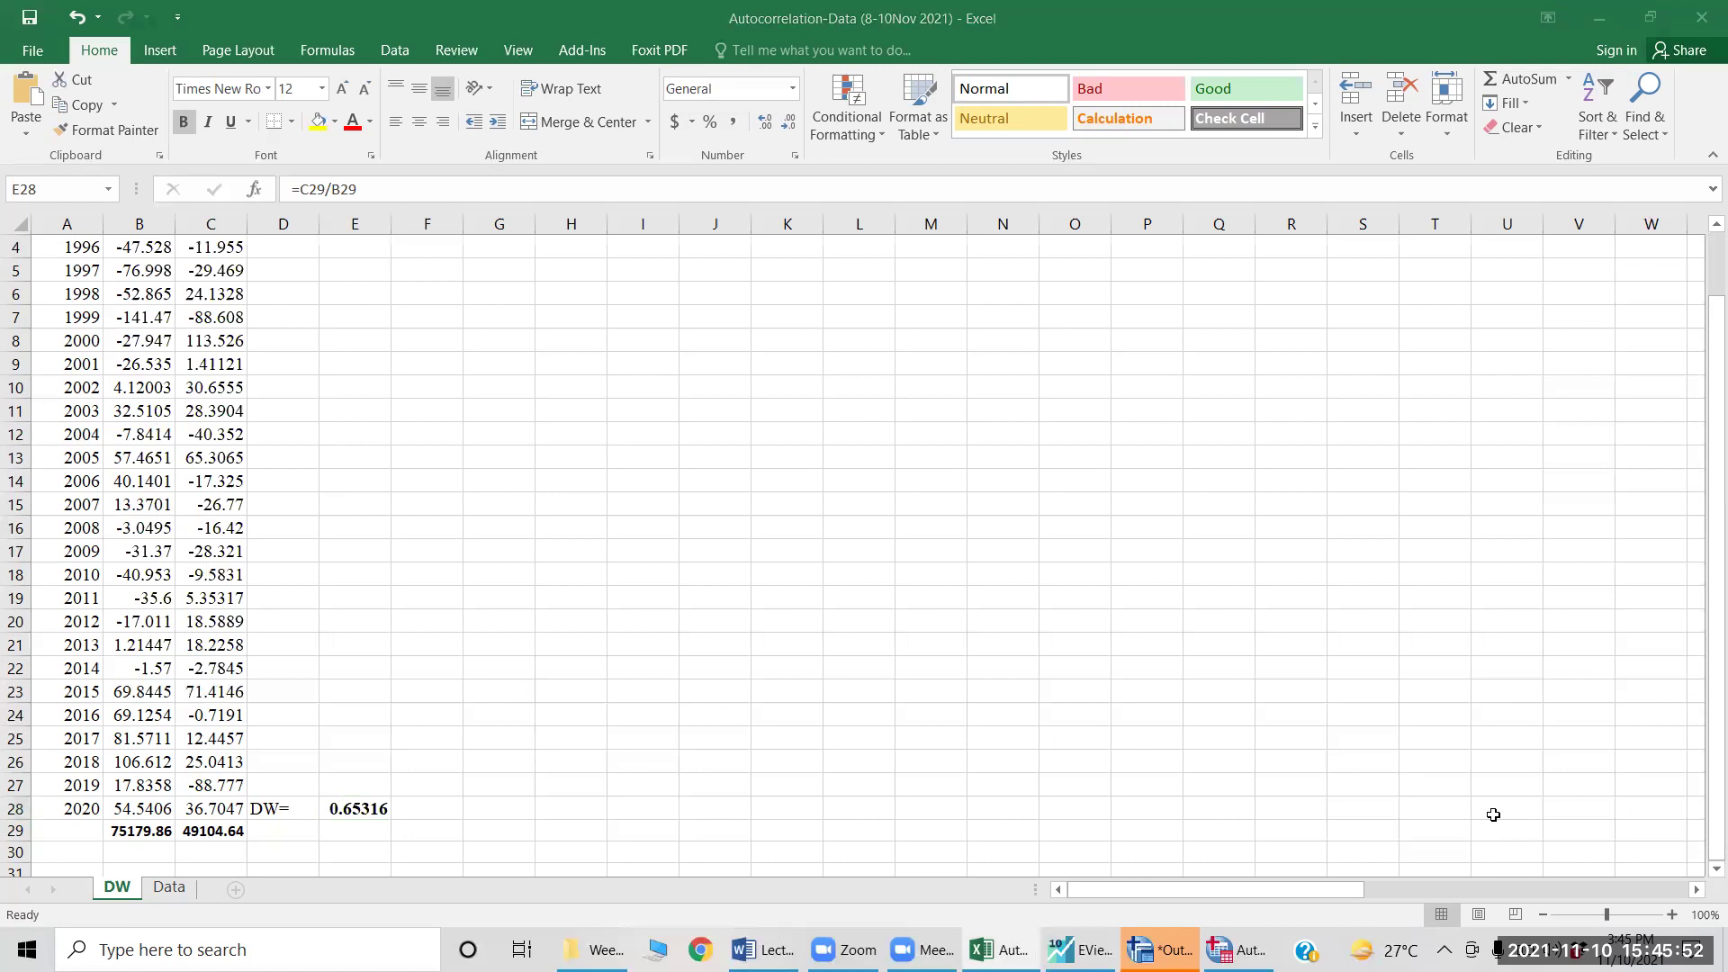